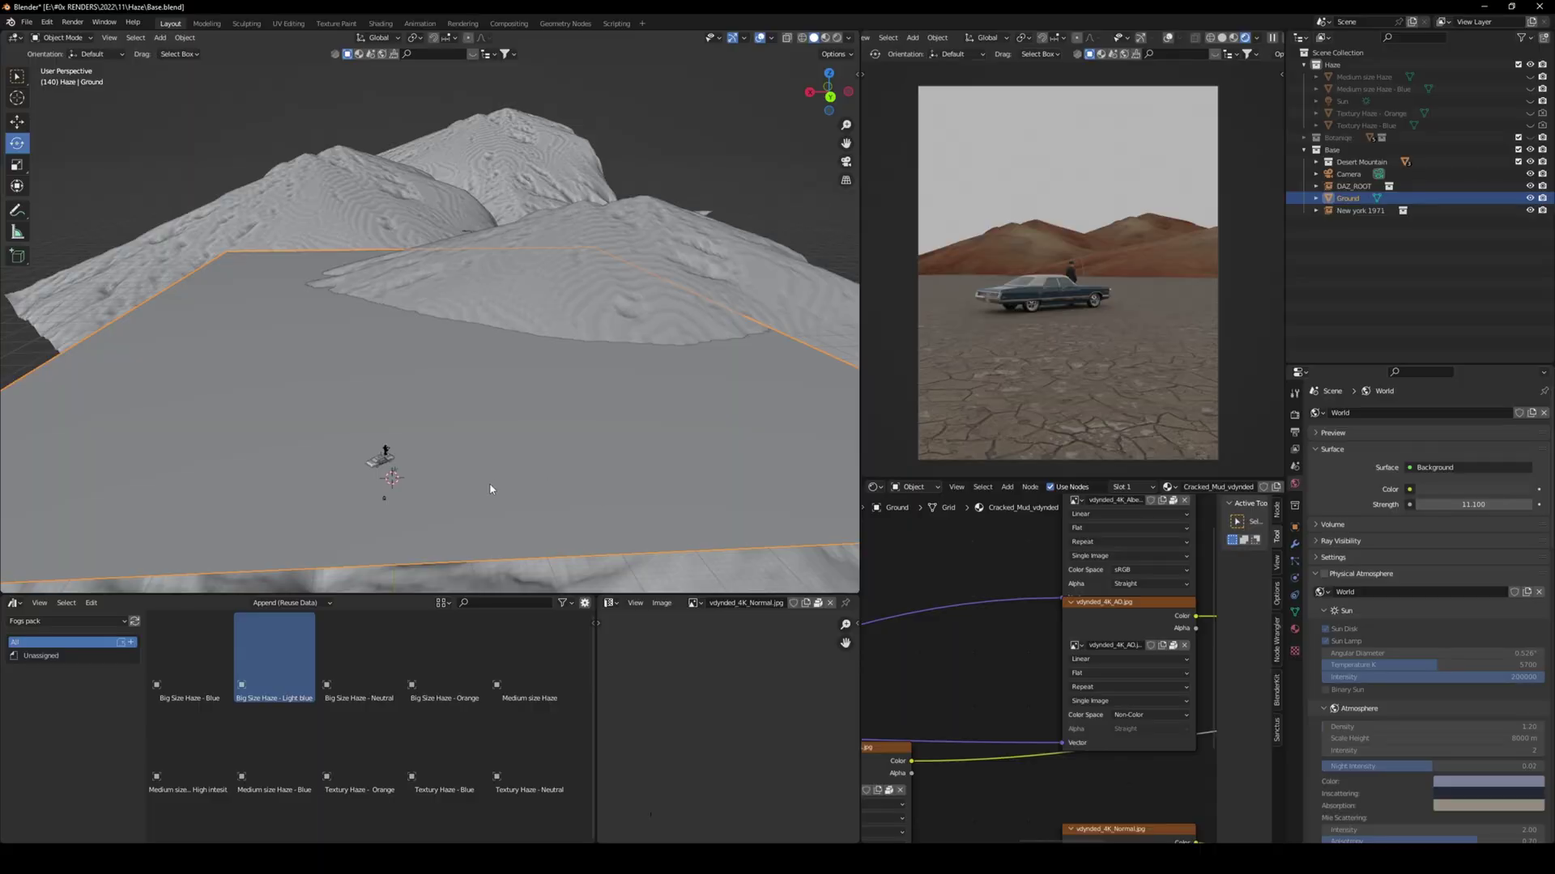
# Add a cube beside the car and scale it about 13.4 times along the X axis
pyautogui.moveTo(490, 486); pyautogui.dragTo(472, 323, button='middle')
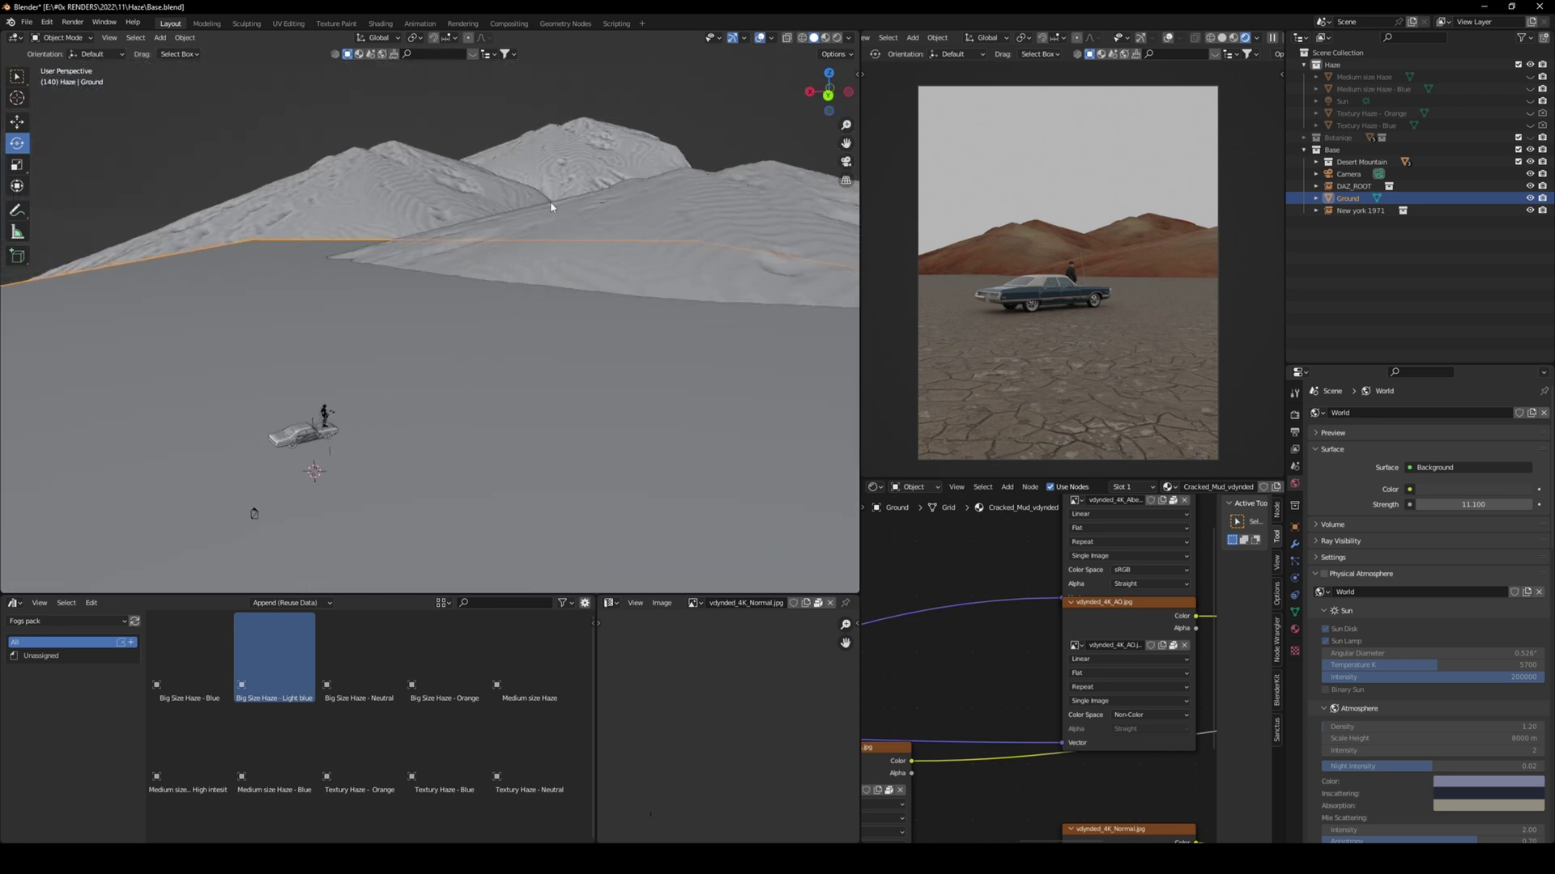
pyautogui.moveTo(383, 509); pyautogui.dragTo(474, 441, button='middle')
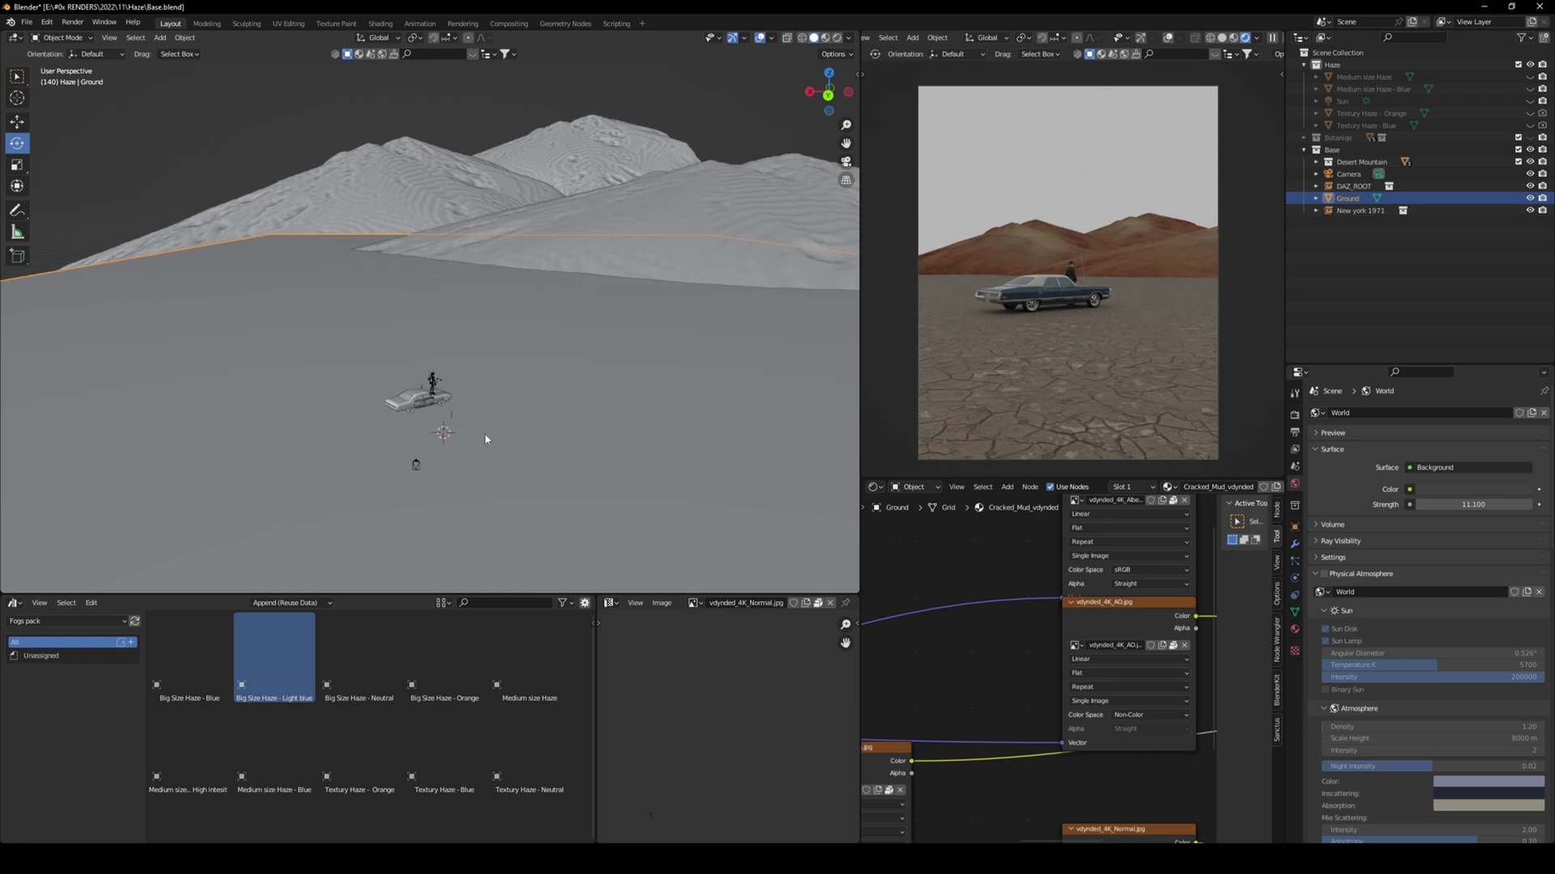
pyautogui.hotkey('shift', 'a')
pyautogui.moveTo(489, 434)
pyautogui.click(558, 450)
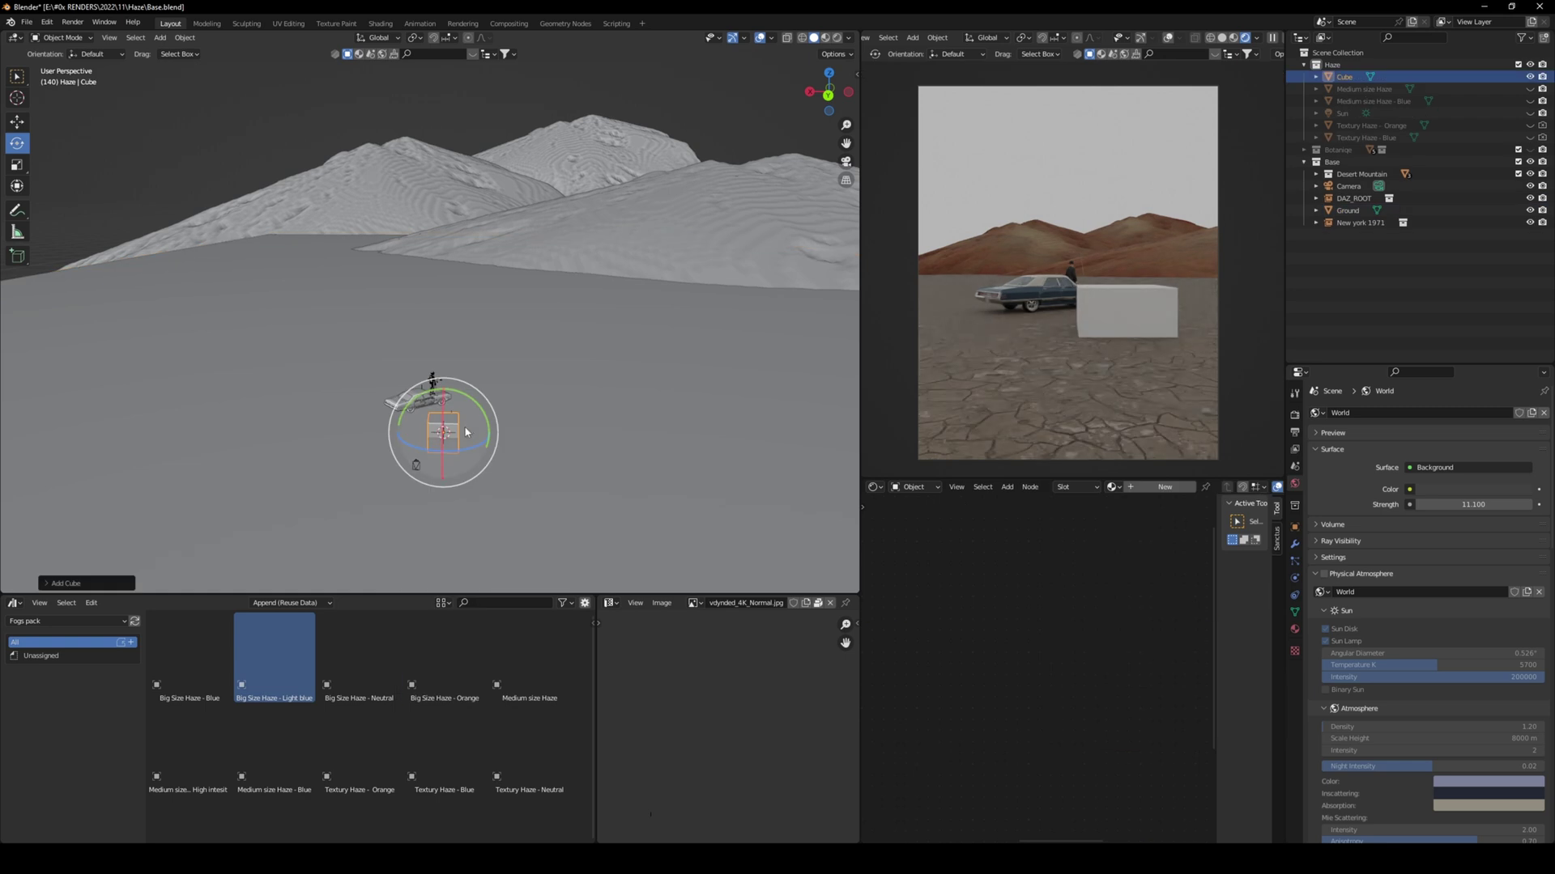
pyautogui.press('s')
pyautogui.press('x')
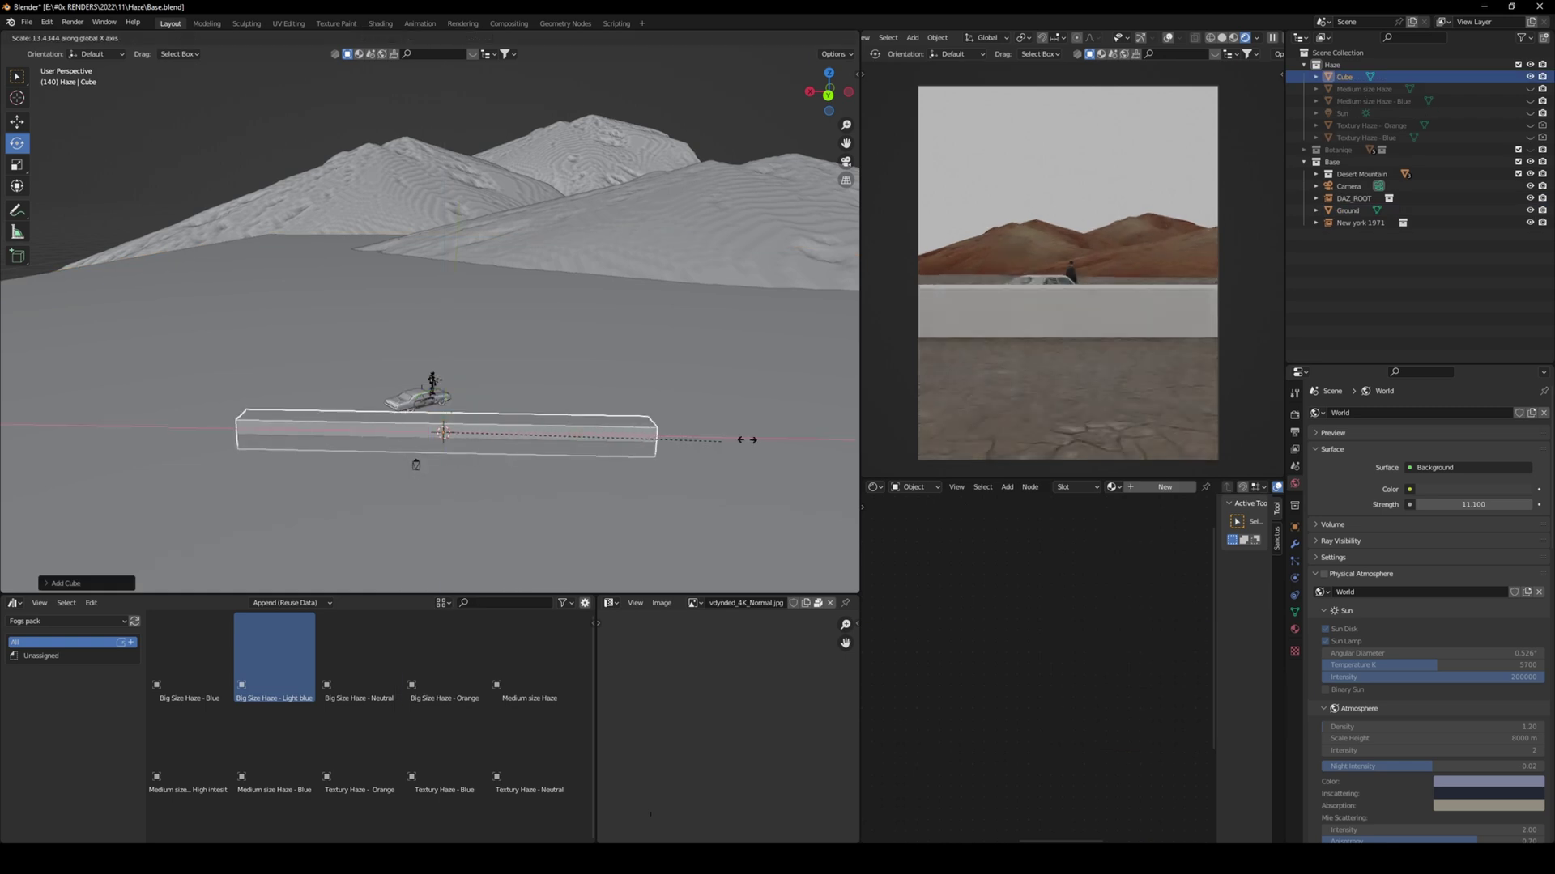
pyautogui.click(747, 440)
# Stretch the cube along the Y axis so it reaches from the camera area into the mountains
pyautogui.moveTo(645, 434); pyautogui.dragTo(404, 426, button='middle')
pyautogui.press('s')
pyautogui.press('y')
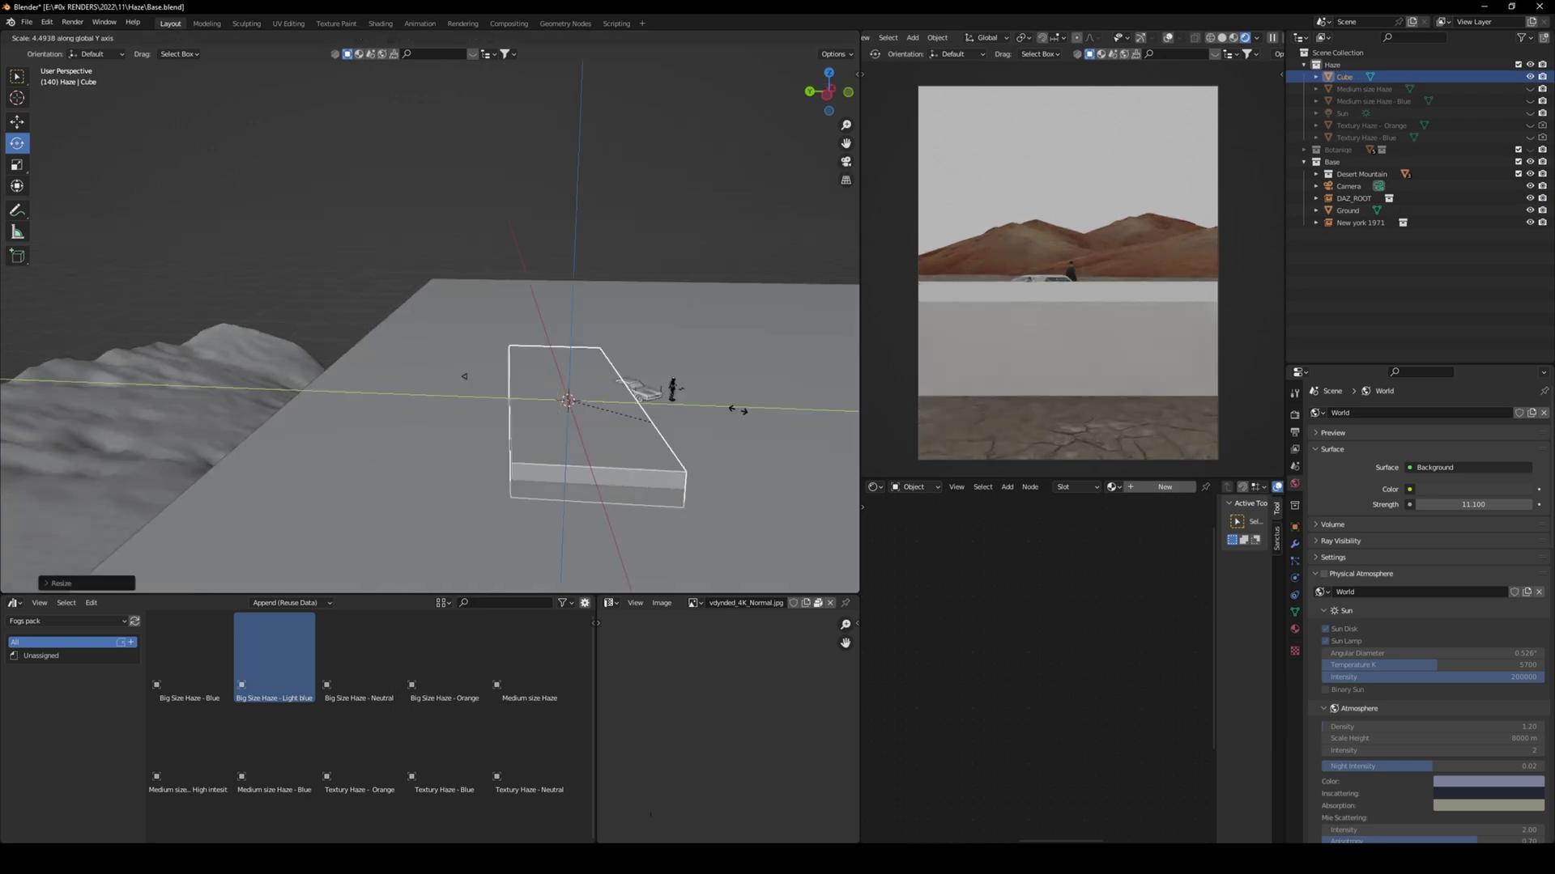
pyautogui.click(742, 401)
pyautogui.keyDown('shift'); pyautogui.moveTo(648, 437); pyautogui.dragTo(456, 375, button='middle'); pyautogui.keyUp('shift')
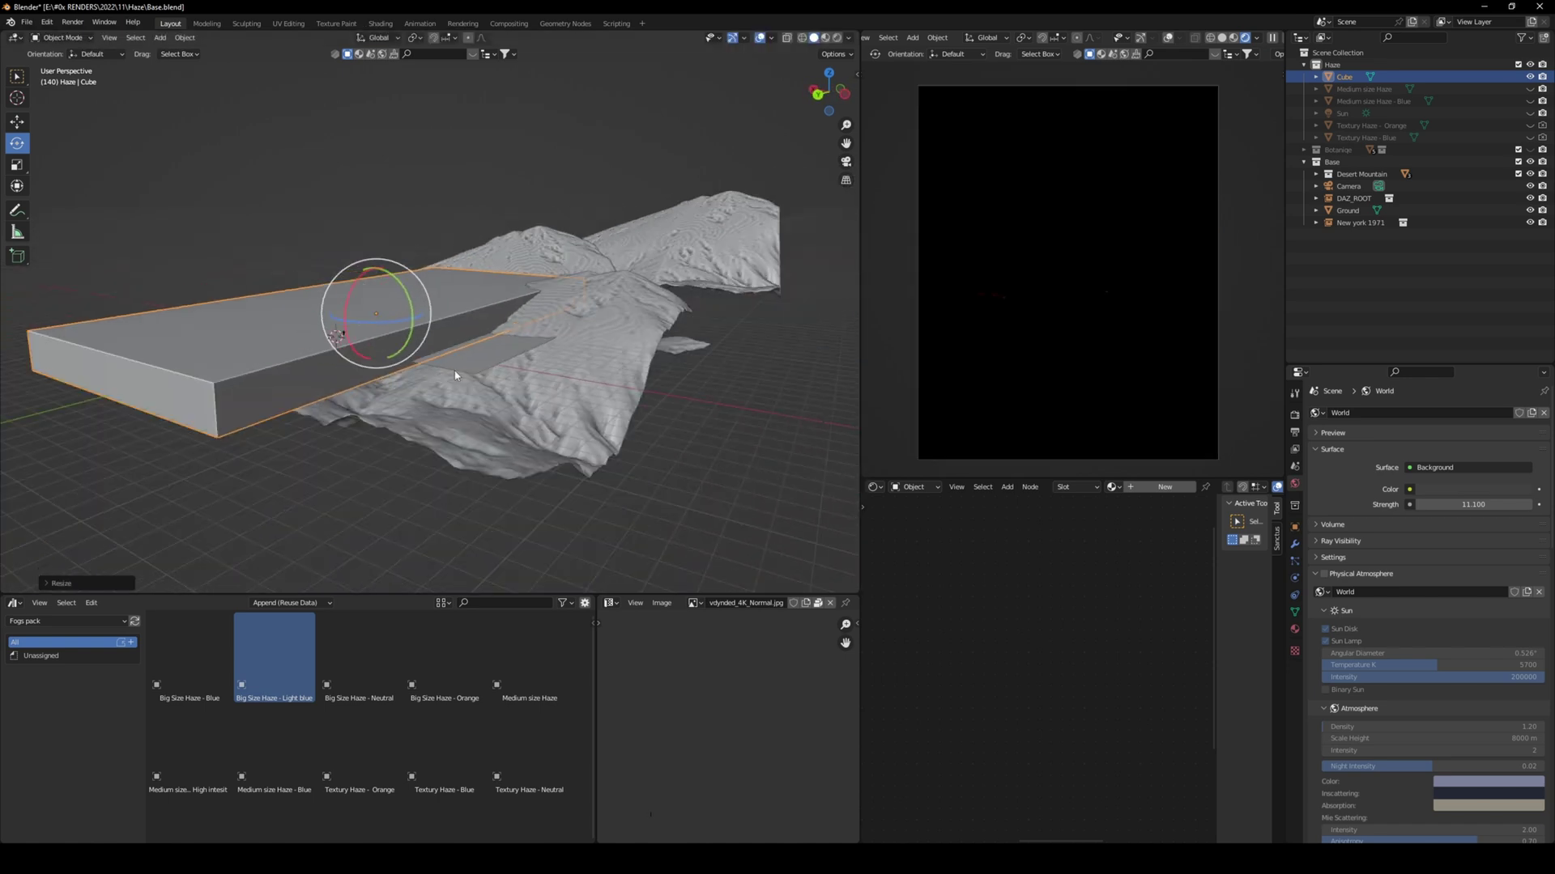
# Widen the cube along the X axis by about 1.5 times so it spans beyond the ground plane
pyautogui.scroll(-2, 456, 375)
pyautogui.press('s')
pyautogui.press('x')
pyautogui.press('s')
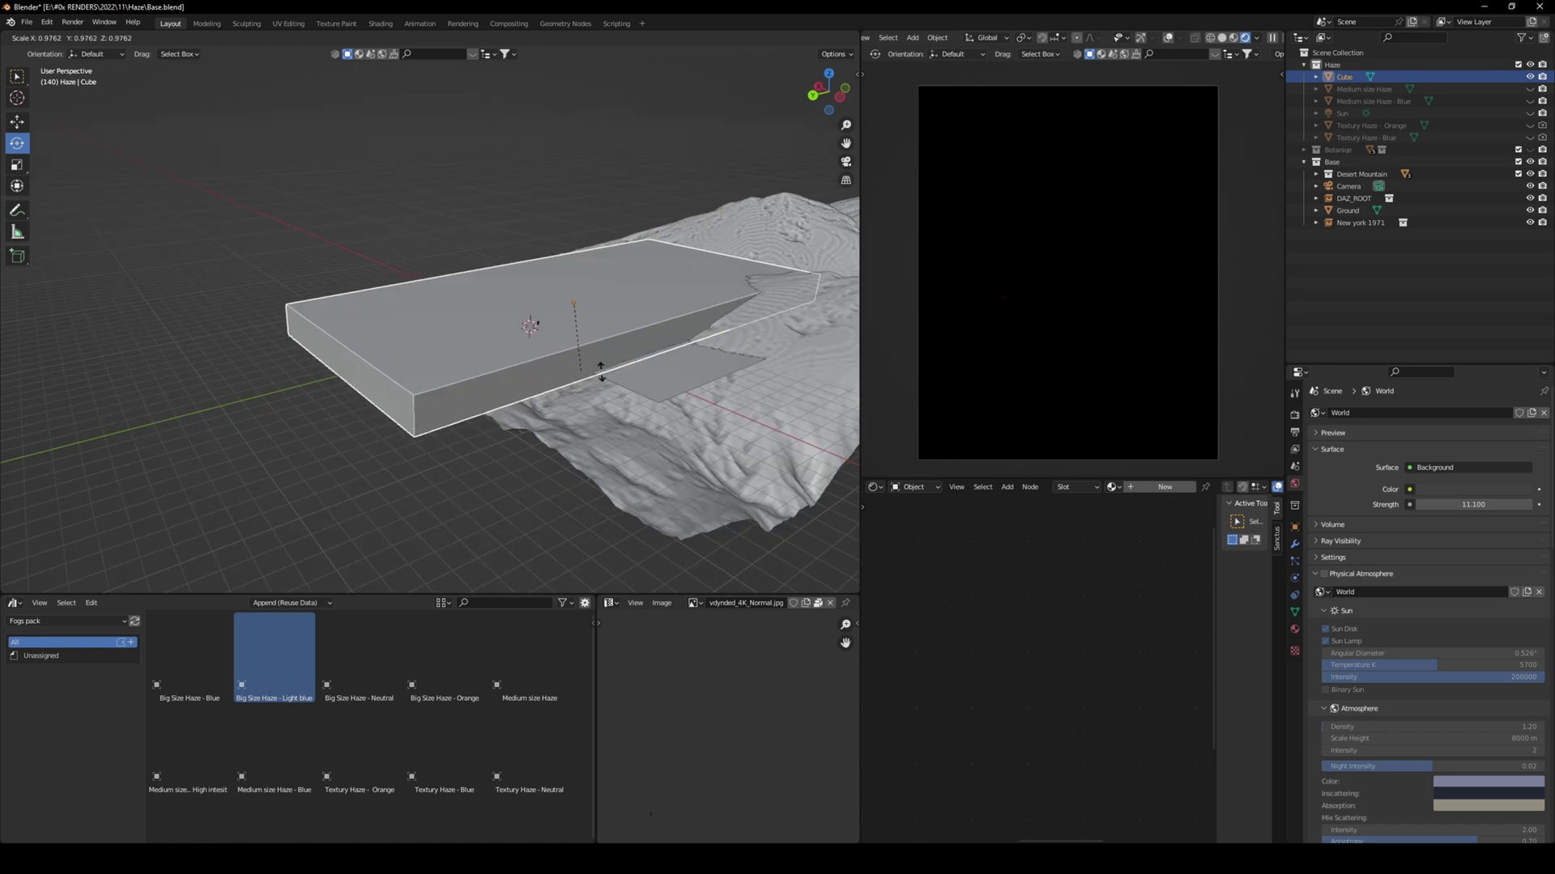
pyautogui.press('x')
pyautogui.click(701, 378)
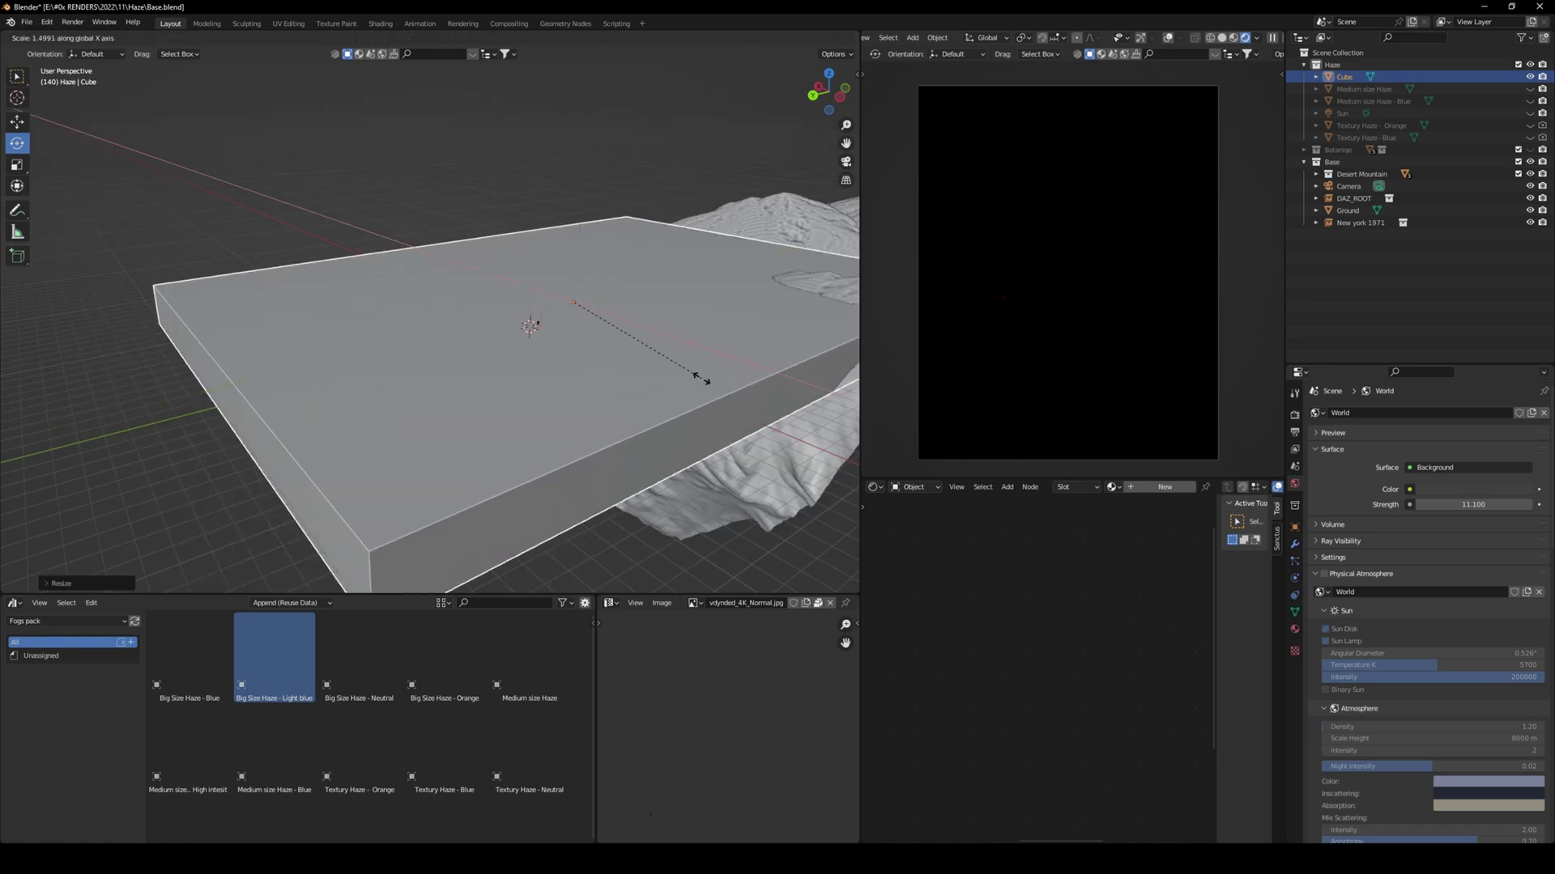
pyautogui.click(694, 375)
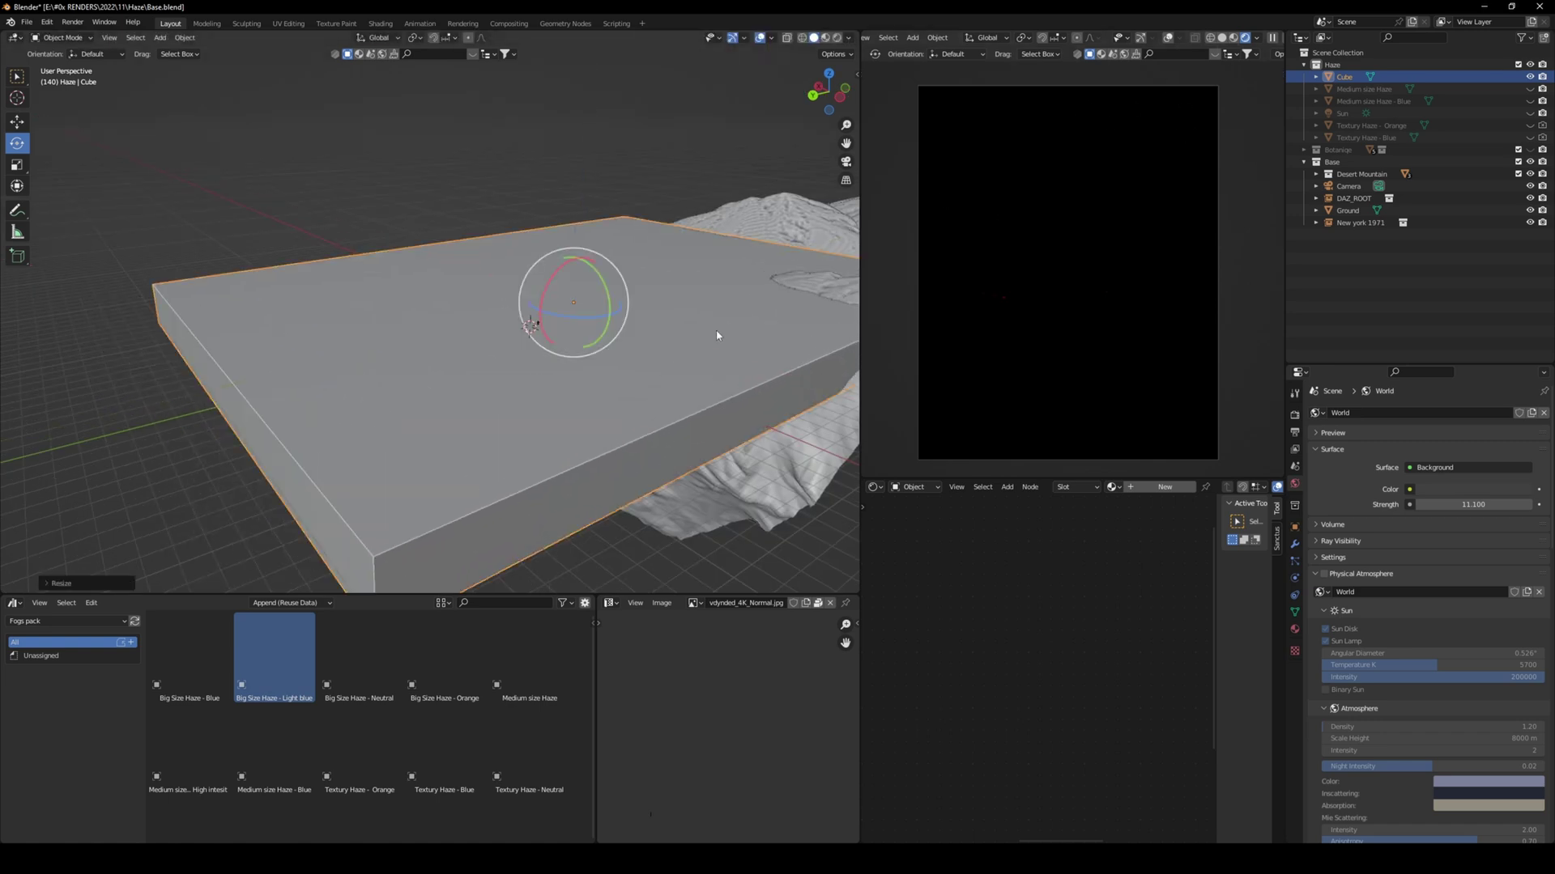
# Move the cube about 95 m along the Y axis toward the mountains
pyautogui.moveTo(614, 389); pyautogui.dragTo(597, 387, button='middle')
pyautogui.press('g')
pyautogui.press('y')
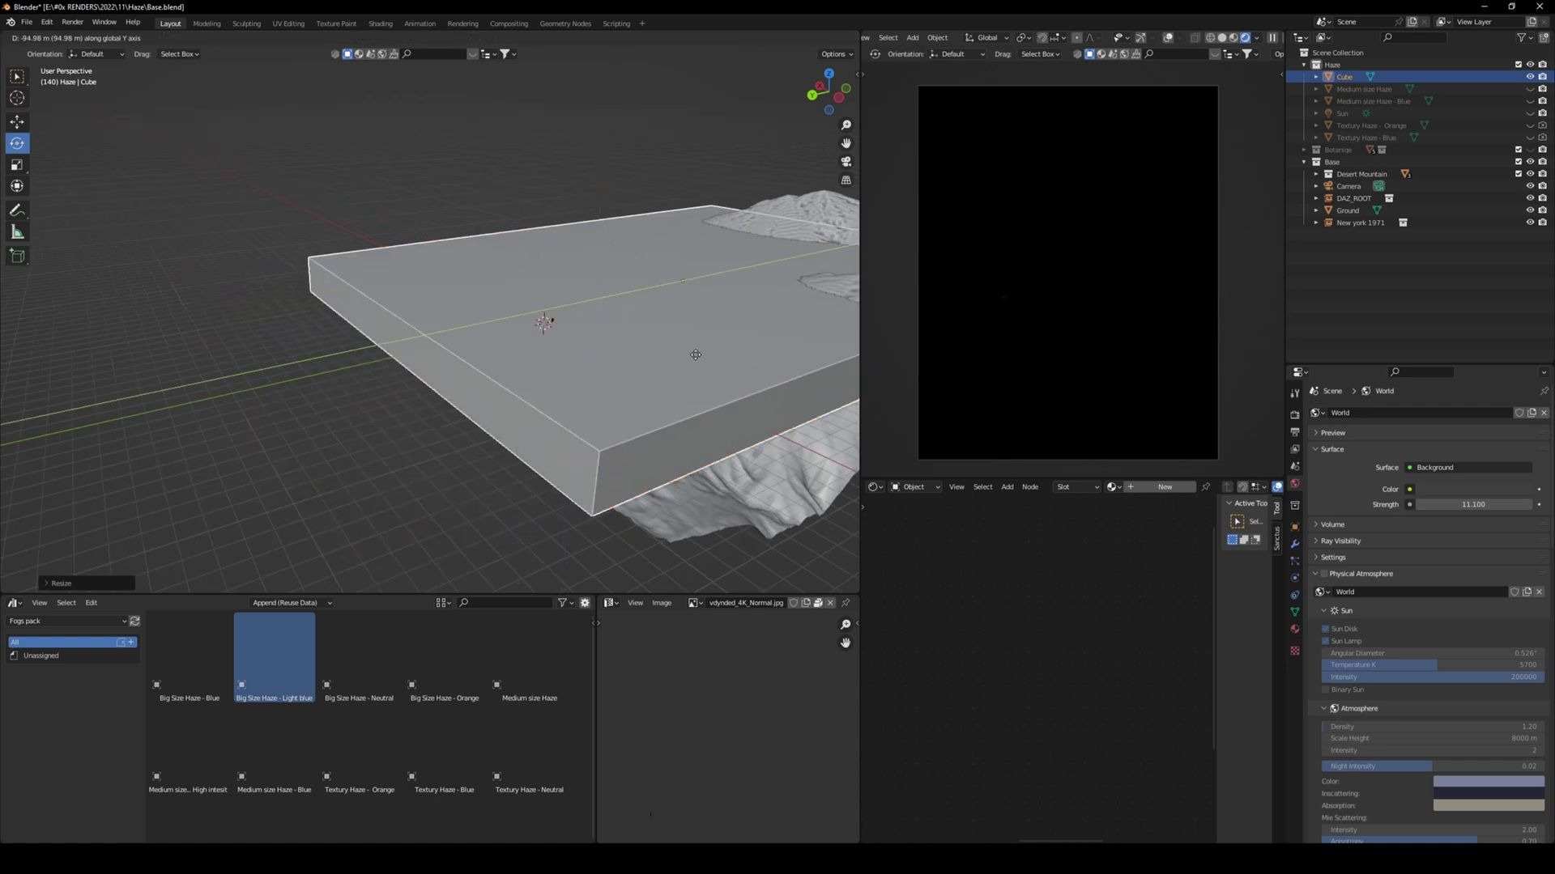
pyautogui.click(695, 351)
pyautogui.moveTo(688, 353); pyautogui.dragTo(679, 339, button='middle')
pyautogui.keyDown('shift'); pyautogui.moveTo(616, 364); pyautogui.dragTo(490, 378, button='middle'); pyautogui.keyUp('shift')
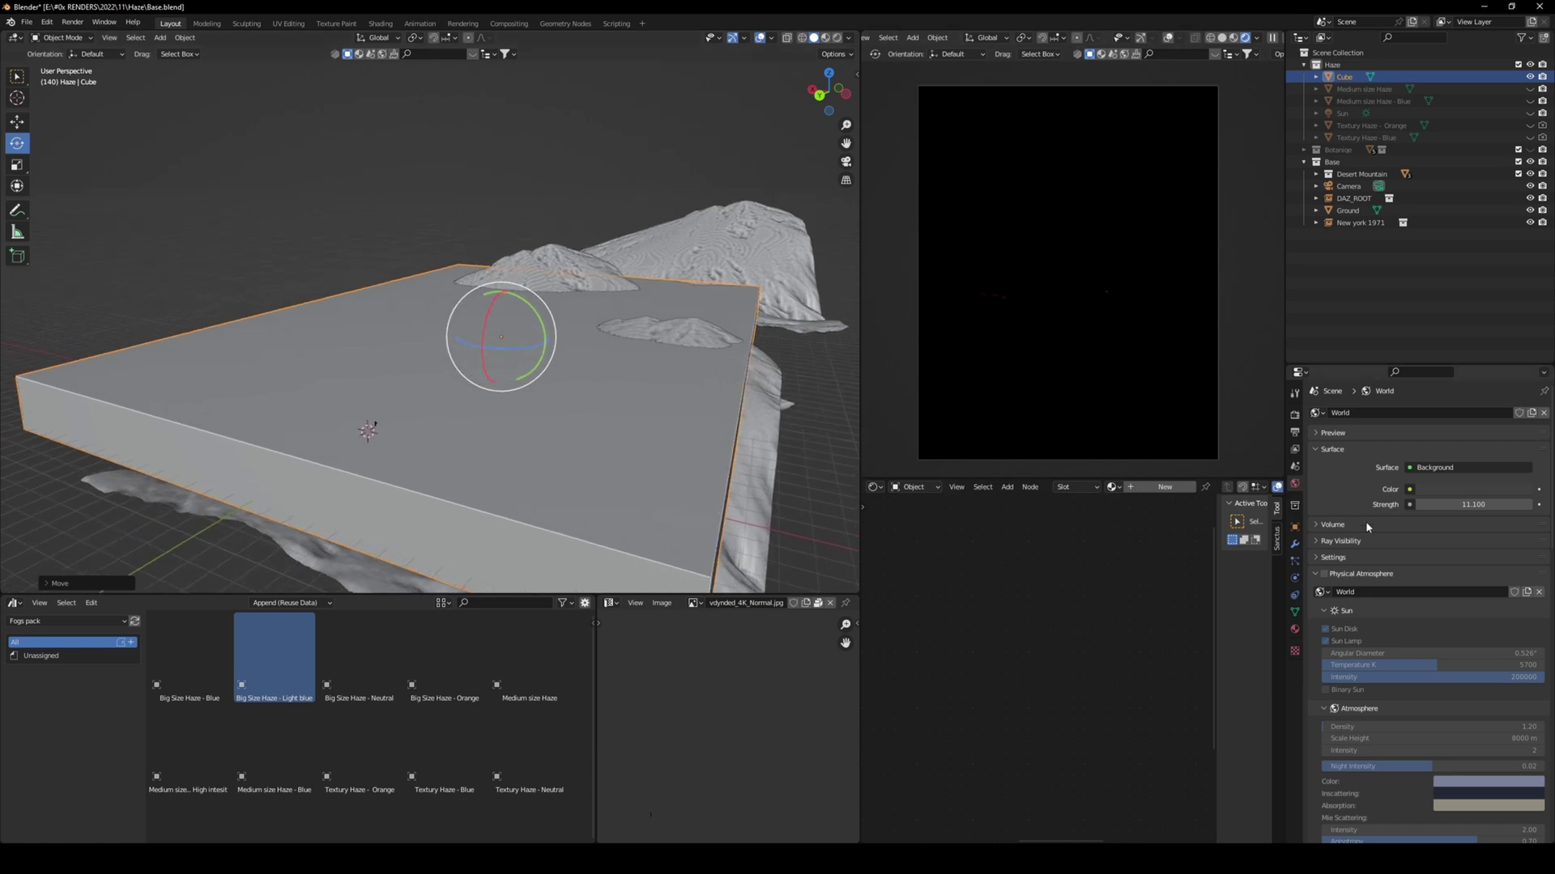
# Set the cube's viewport display to Wire in its object properties
pyautogui.click(1293, 528)
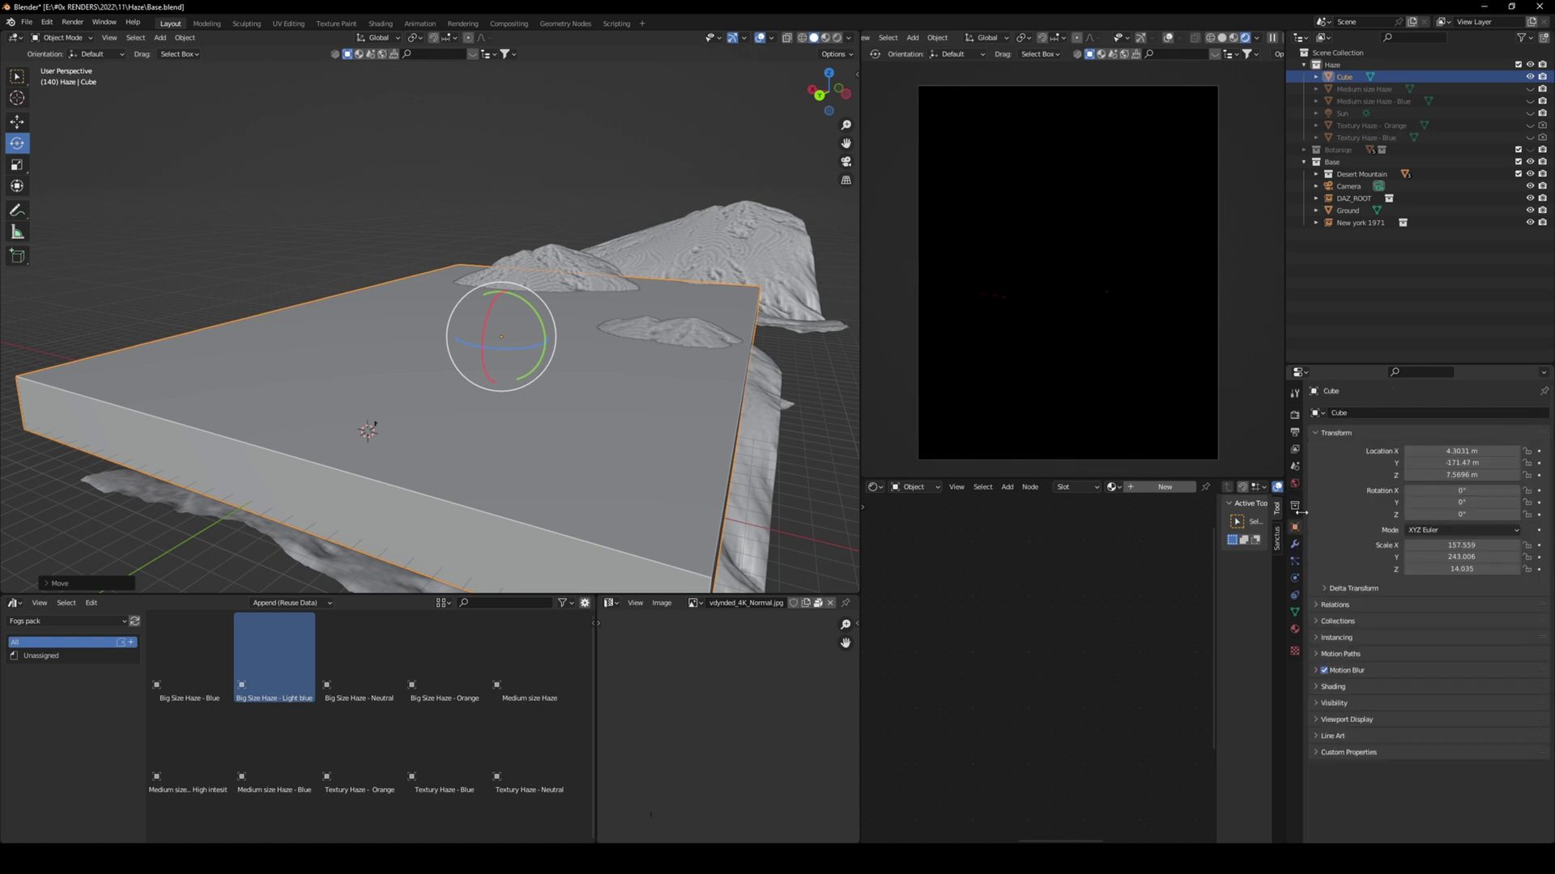
pyautogui.click(1340, 707)
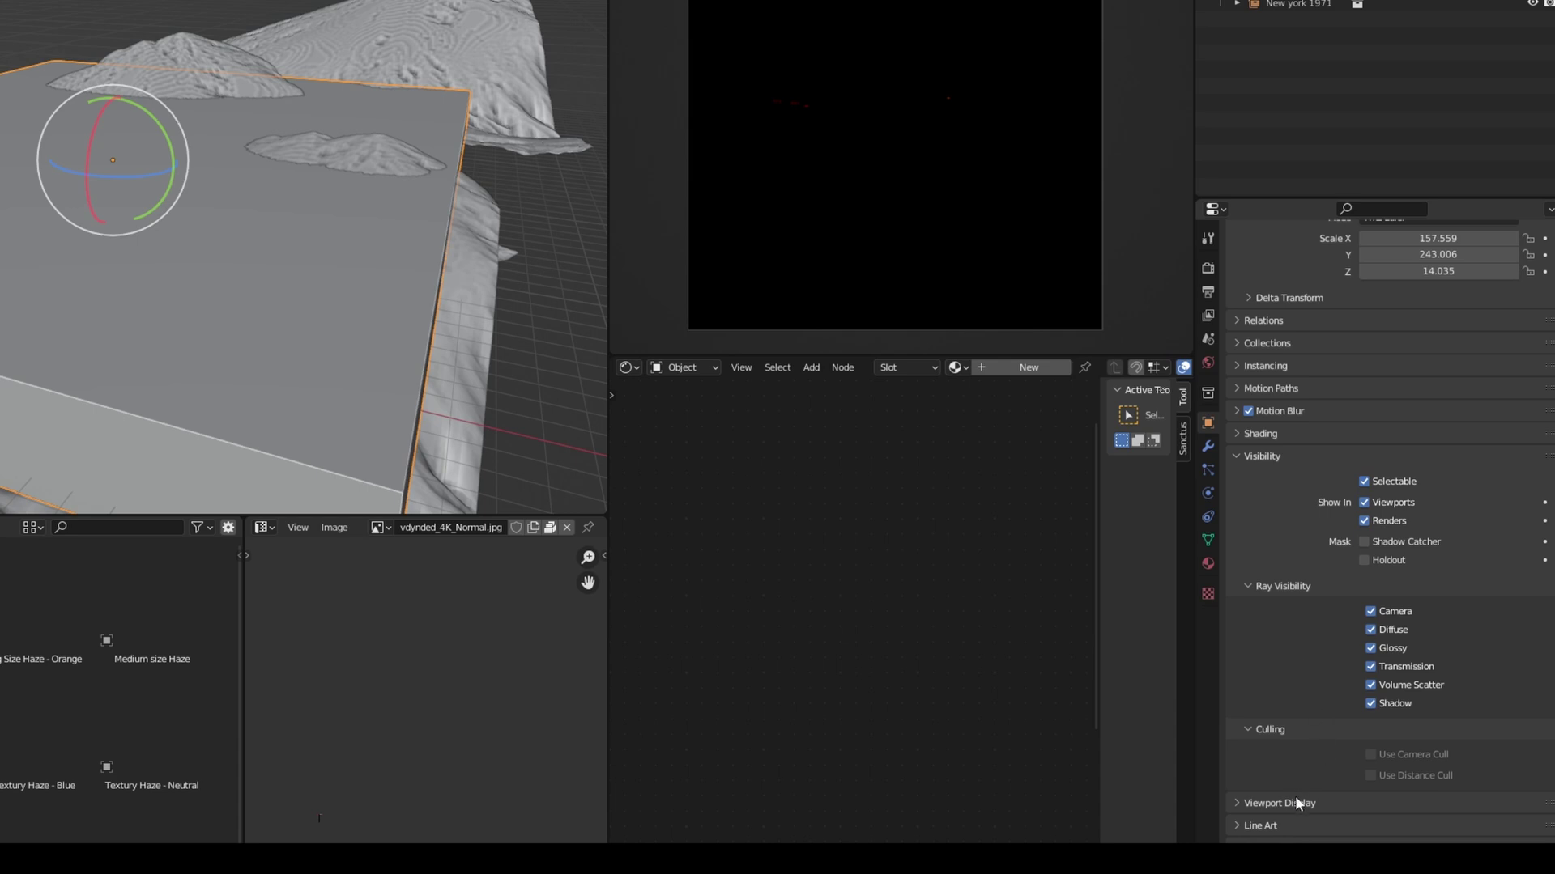
pyautogui.click(1295, 801)
pyautogui.scroll(-5, 1298, 737)
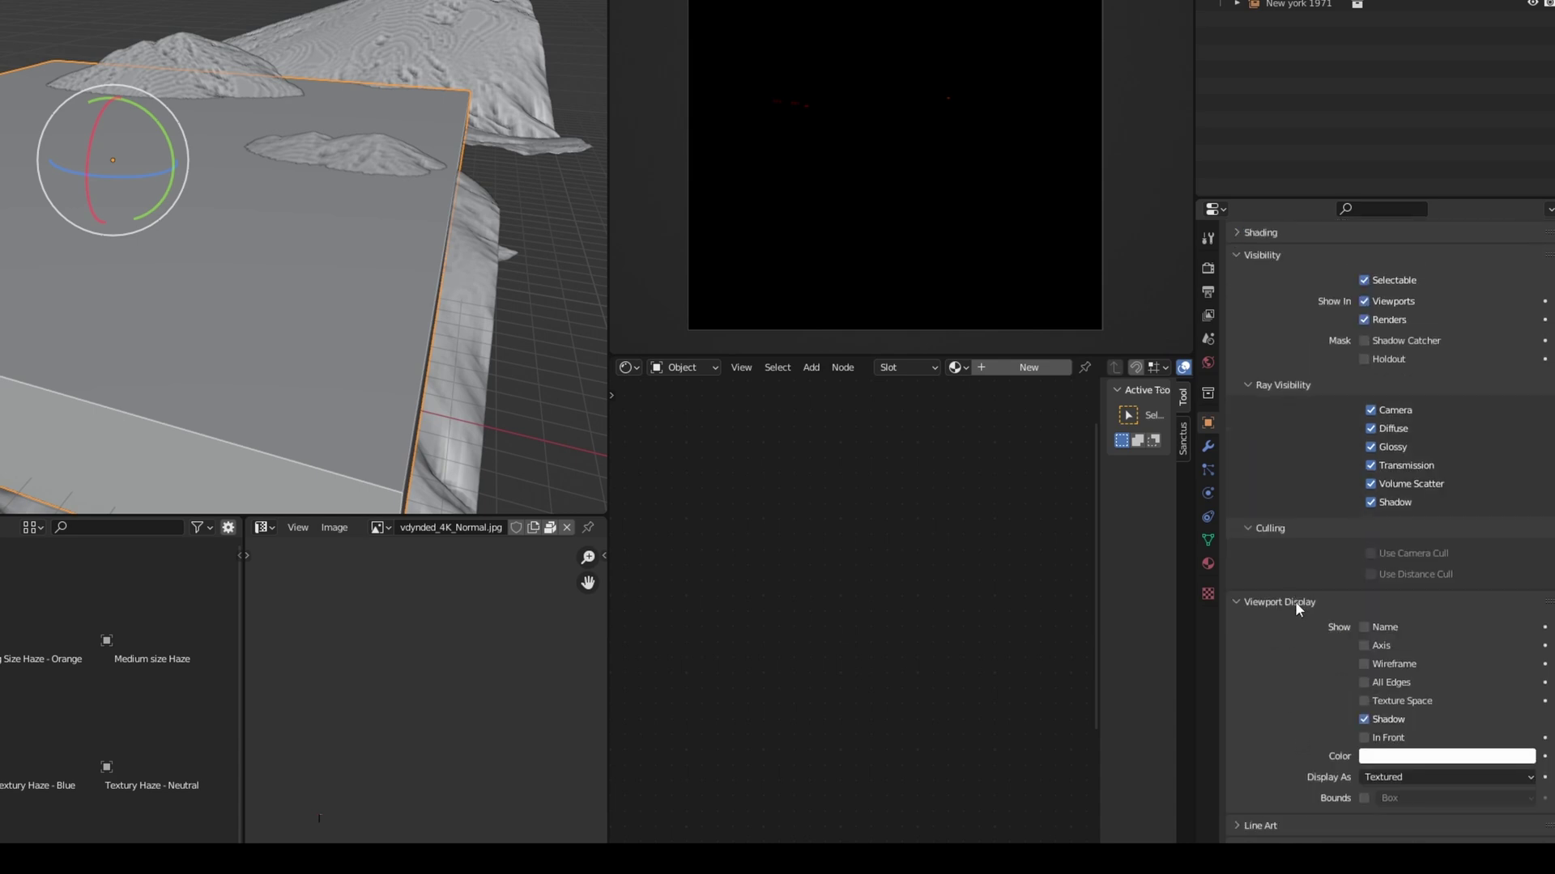
pyautogui.click(1412, 780)
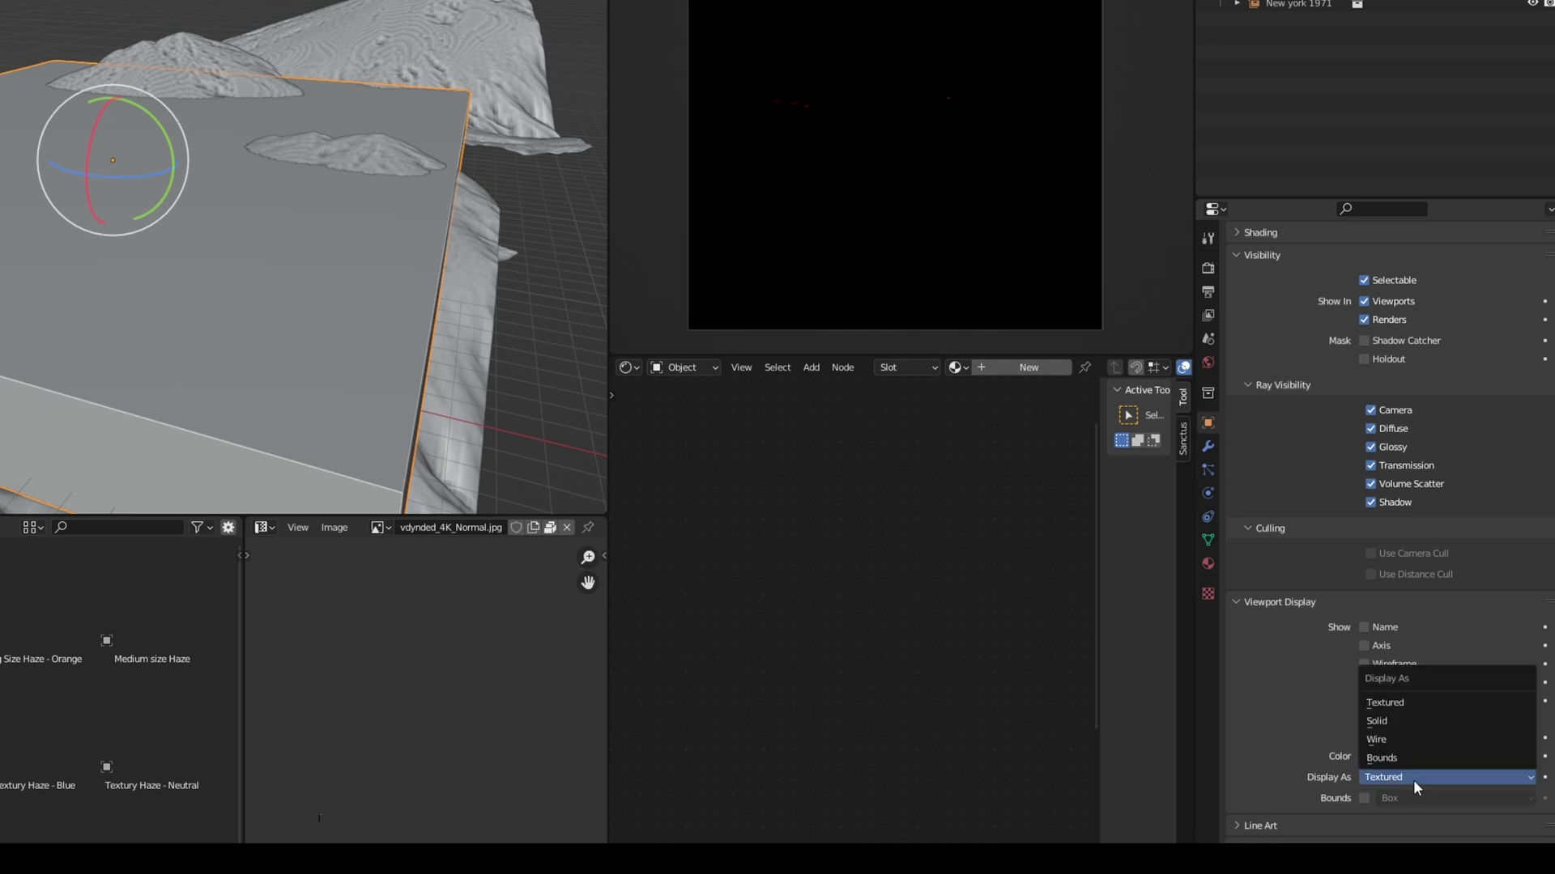
pyautogui.click(1403, 740)
# Examine from several angles how the wireframe cube encloses the car, ground and mountains
pyautogui.moveTo(192, 334); pyautogui.dragTo(163, 329, button='middle')
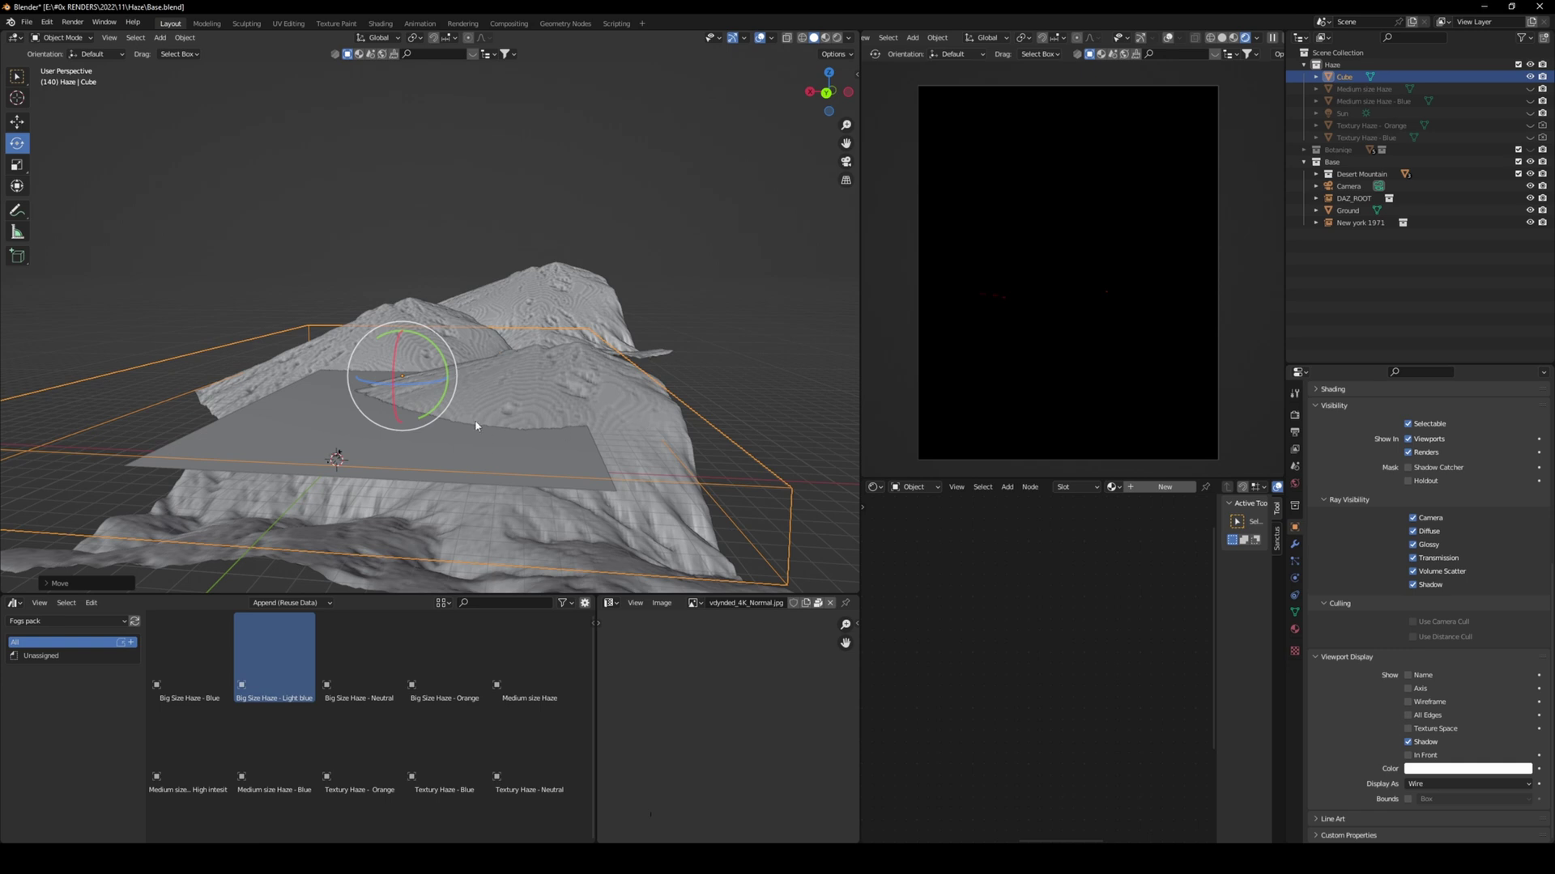
pyautogui.moveTo(475, 422); pyautogui.dragTo(463, 504, button='middle')
pyautogui.scroll(3, 621, 401)
pyautogui.scroll(5, 427, 442)
pyautogui.keyDown('shift'); pyautogui.moveTo(388, 455); pyautogui.dragTo(498, 356, button='middle'); pyautogui.keyUp('shift')
pyautogui.scroll(3, 518, 431)
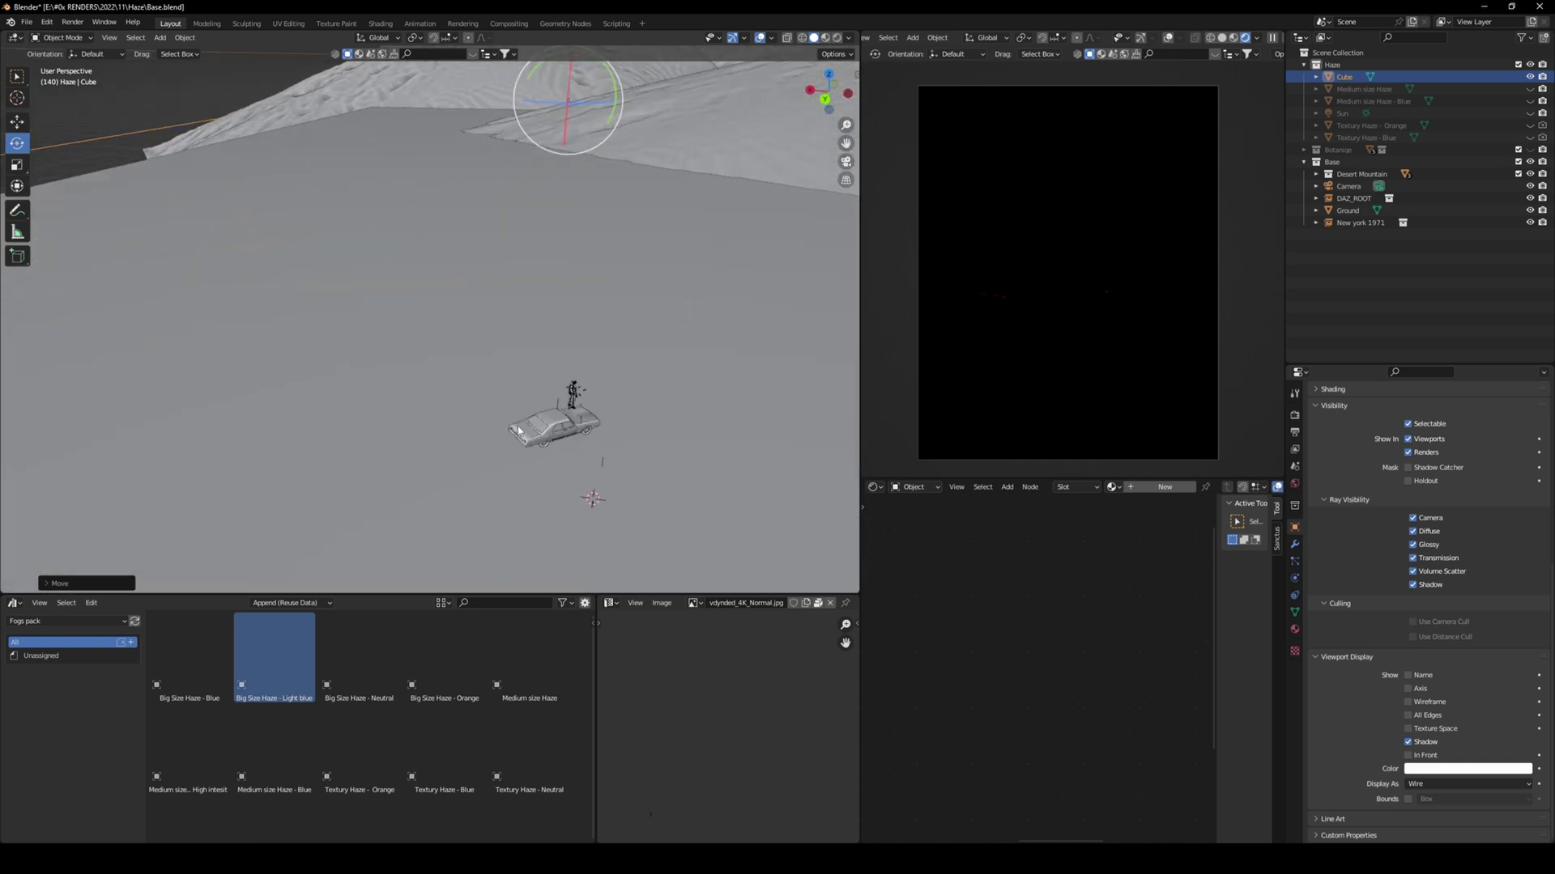
pyautogui.moveTo(530, 551); pyautogui.dragTo(531, 374, button='middle')
pyautogui.scroll(-5, 538, 421)
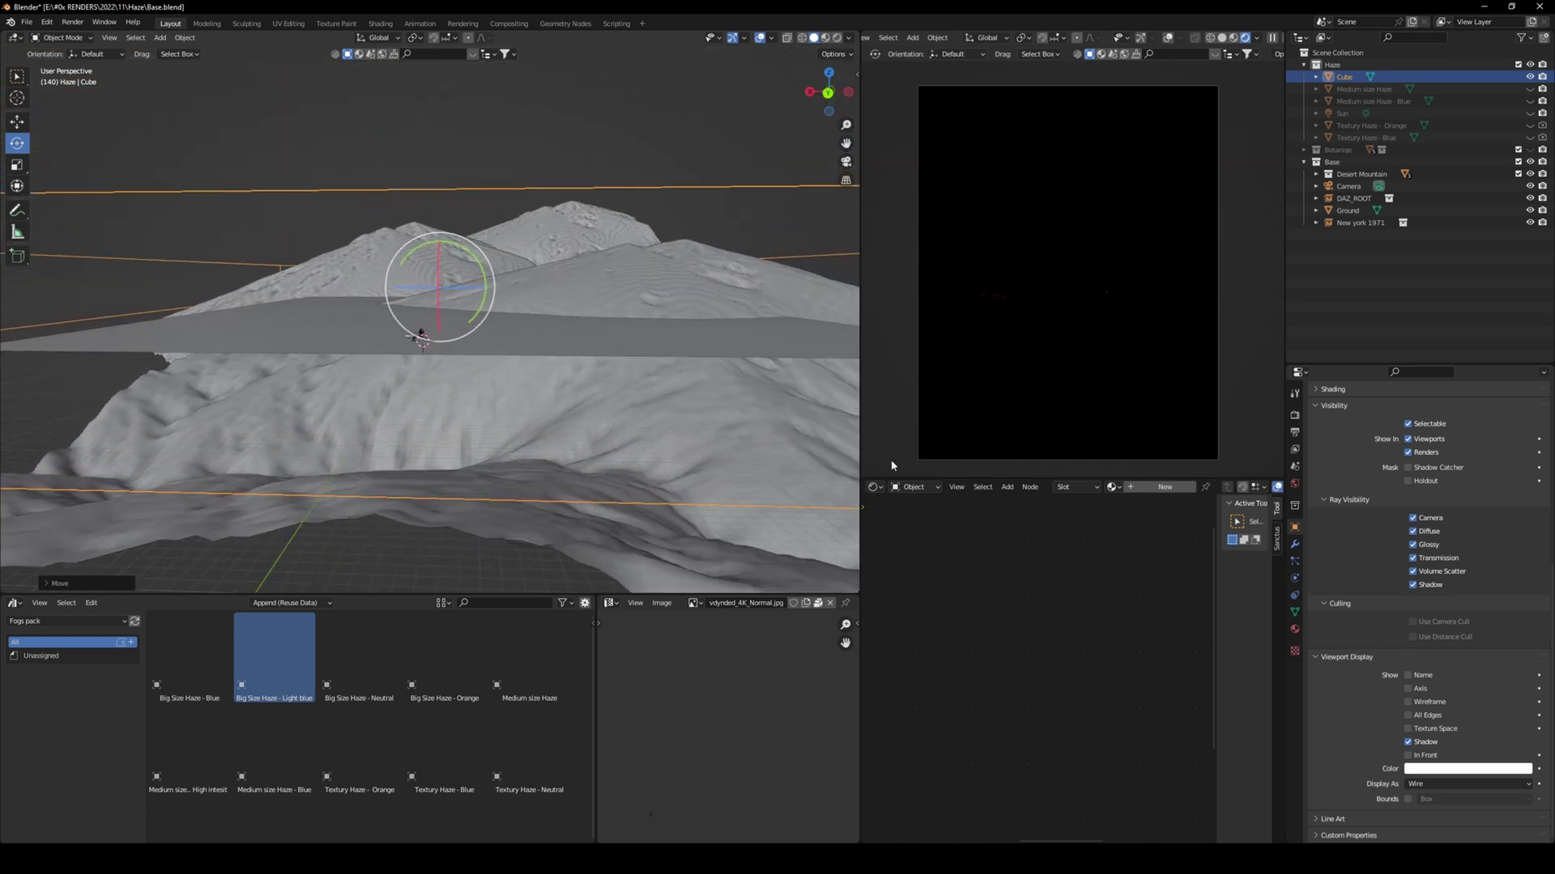
# Create a new material for the cube and delete its Principled BSDF node
pyautogui.click(1167, 489)
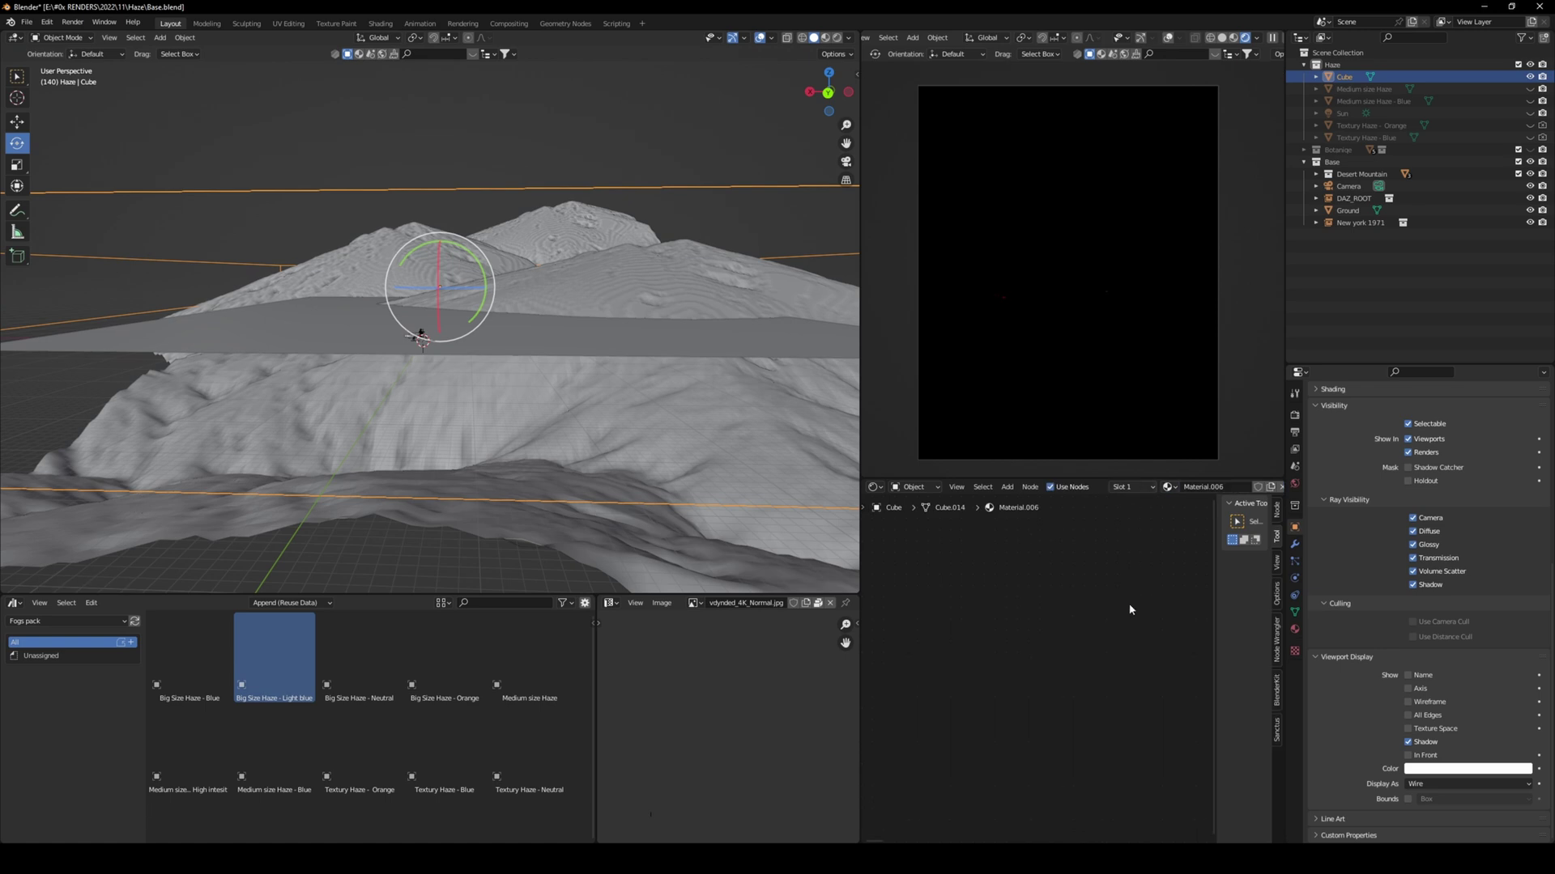
pyautogui.scroll(5, 1136, 622)
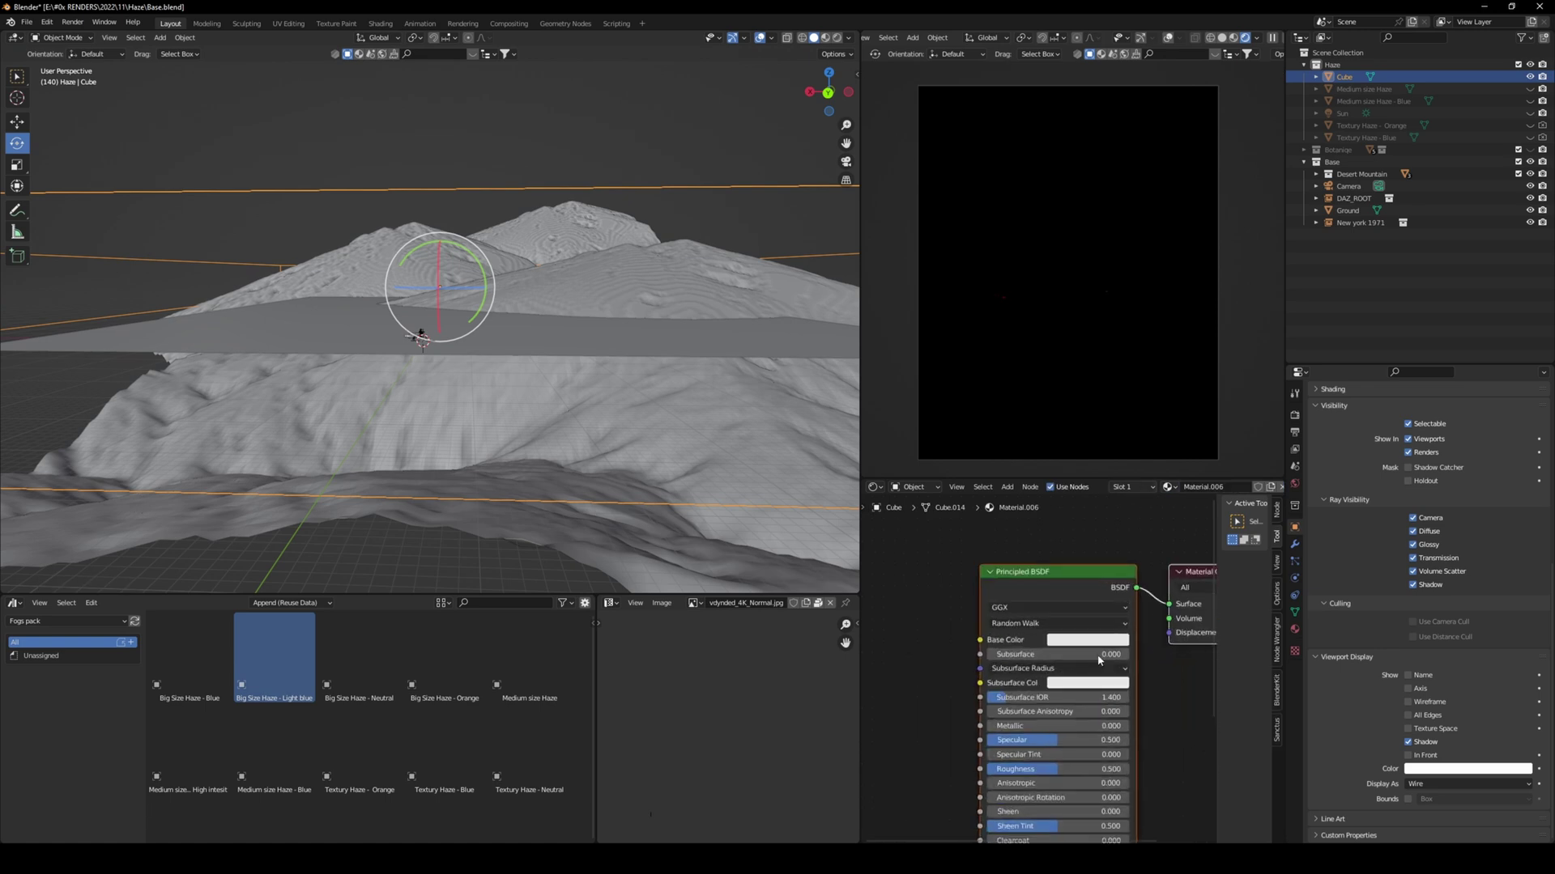
pyautogui.click(1033, 614)
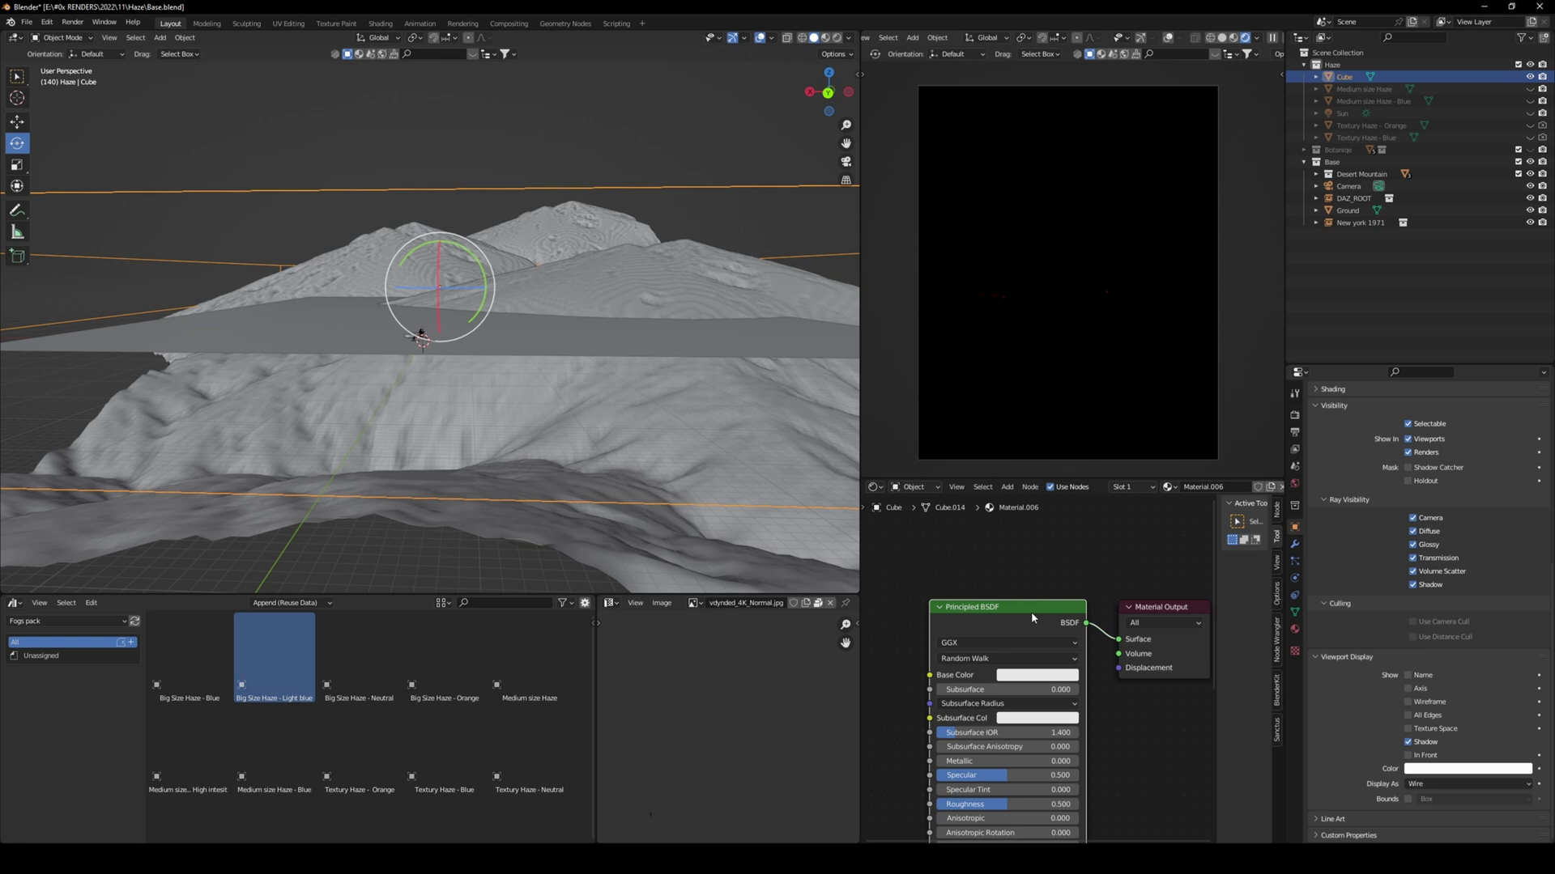
pyautogui.press('x')
# Add a Principled Volume node and connect it to the Volume input of the Material Output
pyautogui.hotkey('shift', 'a')
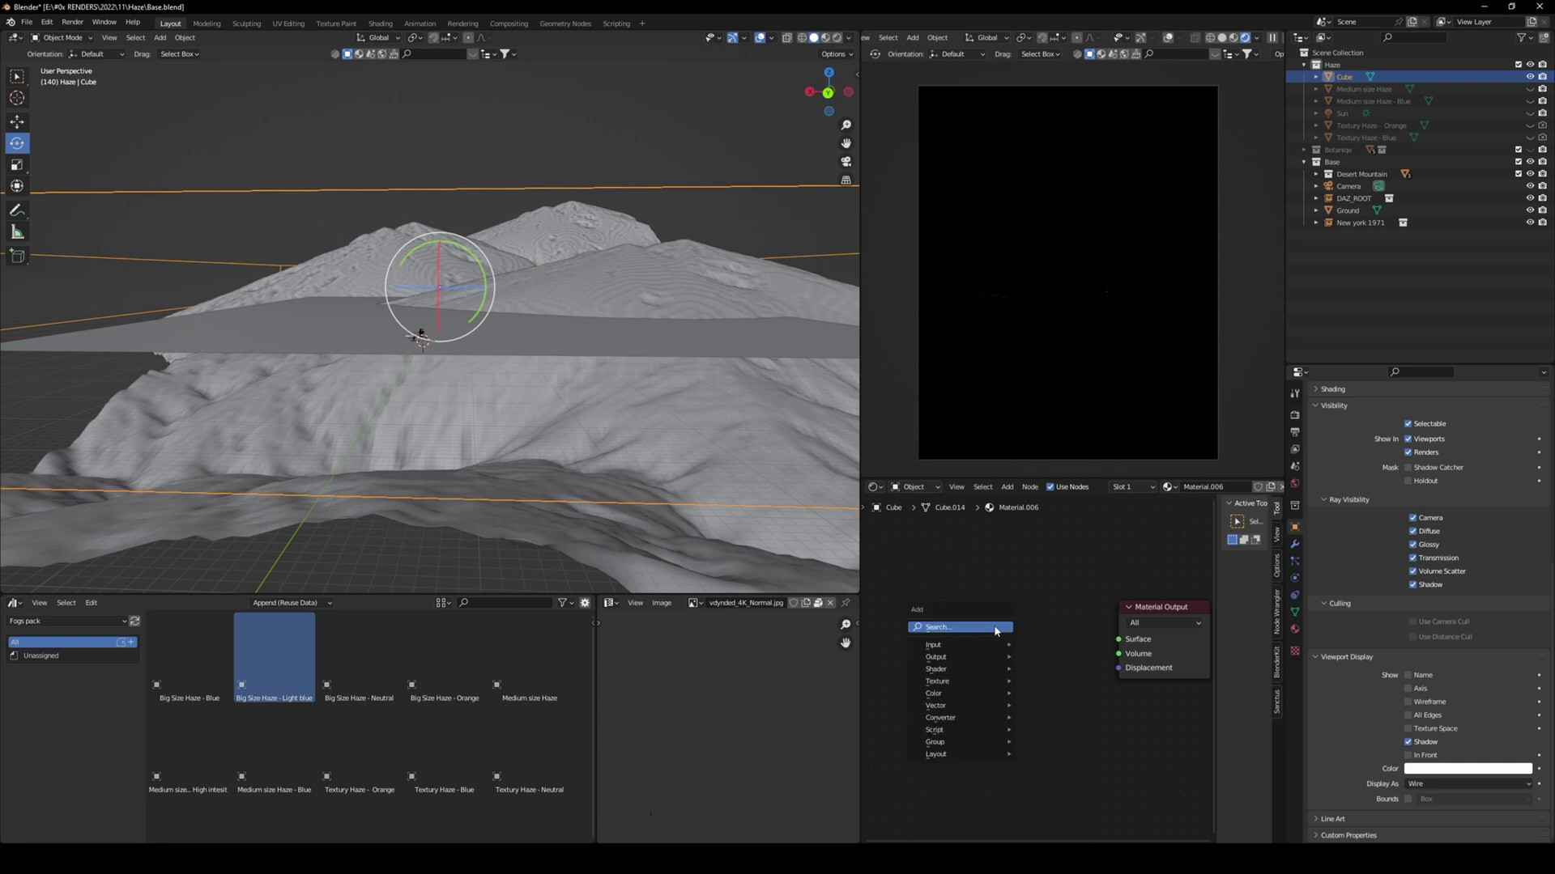
pyautogui.click(994, 627)
pyautogui.write('volu')
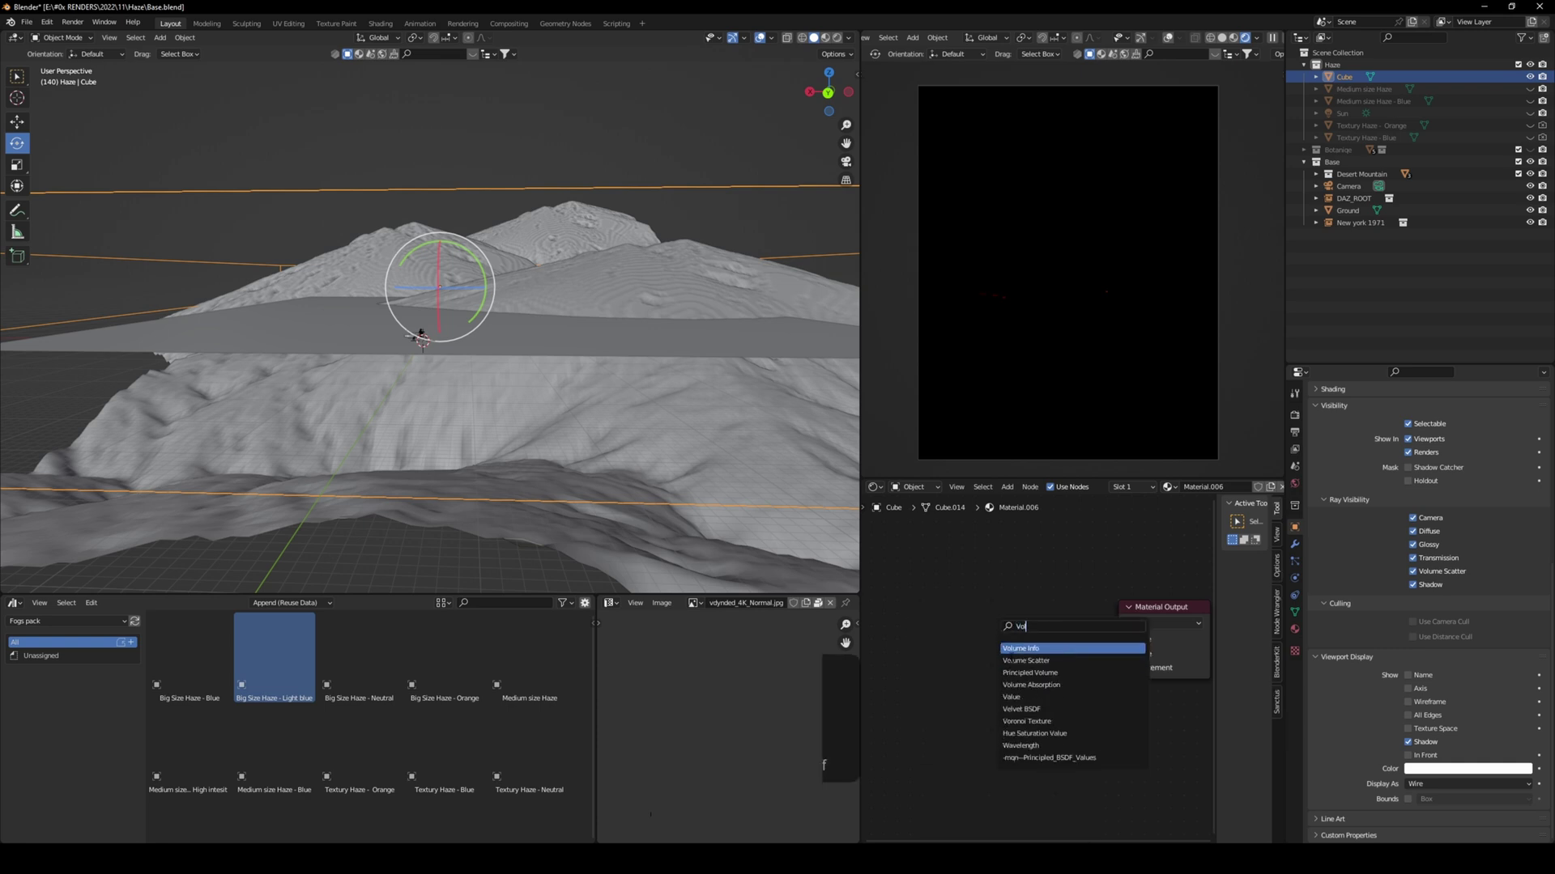
pyautogui.click(1026, 673)
pyautogui.click(972, 652)
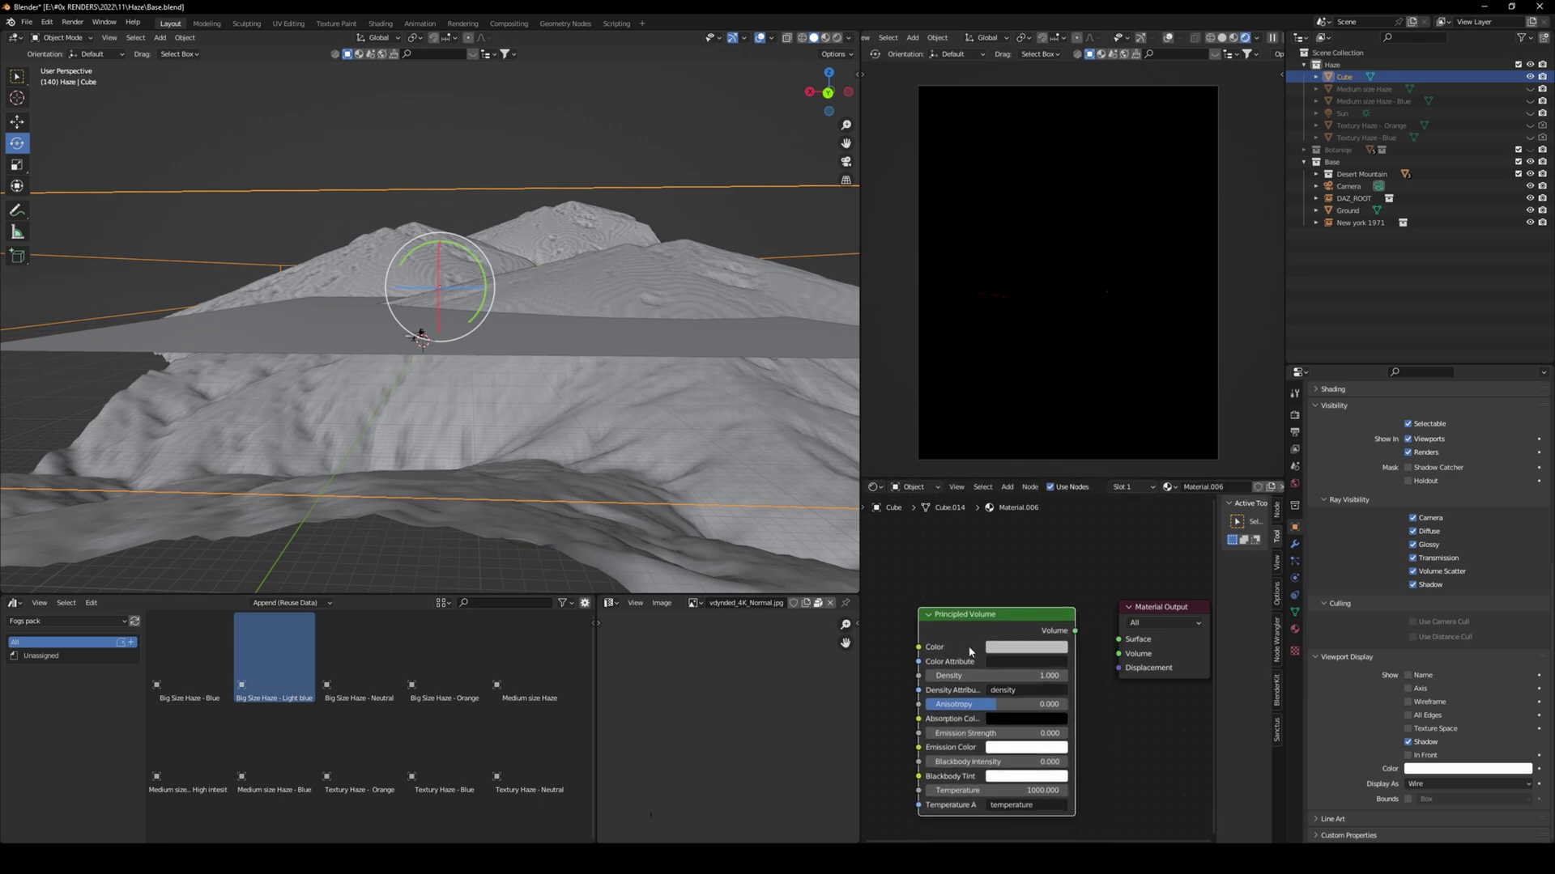
pyautogui.moveTo(1075, 631); pyautogui.dragTo(1119, 654)
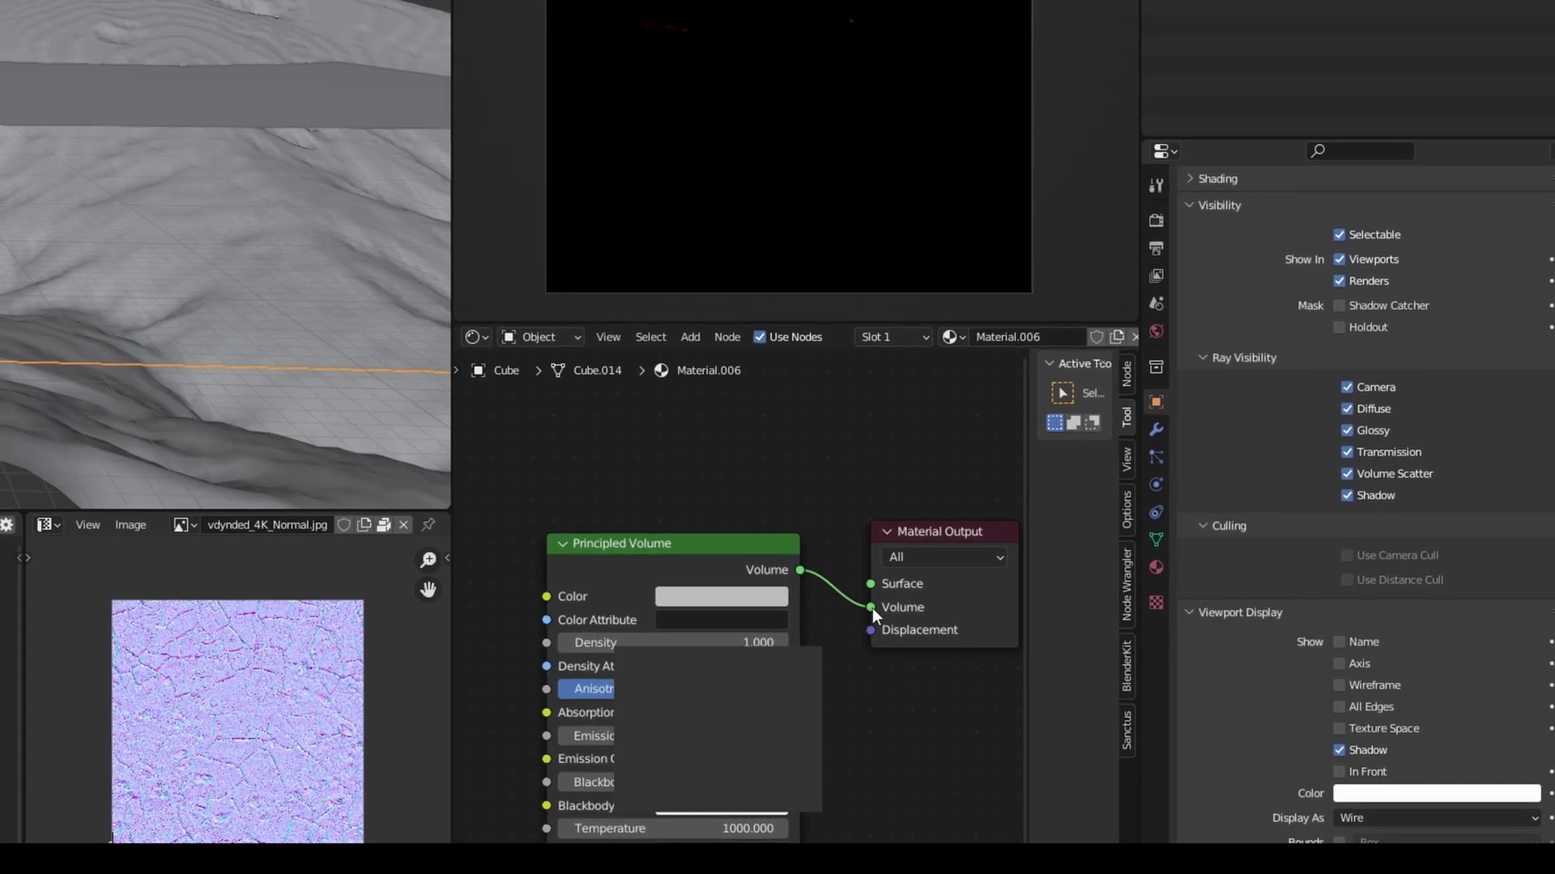
# Set the Principled Volume density to 0.02
pyautogui.click(678, 643)
pyautogui.write('0')
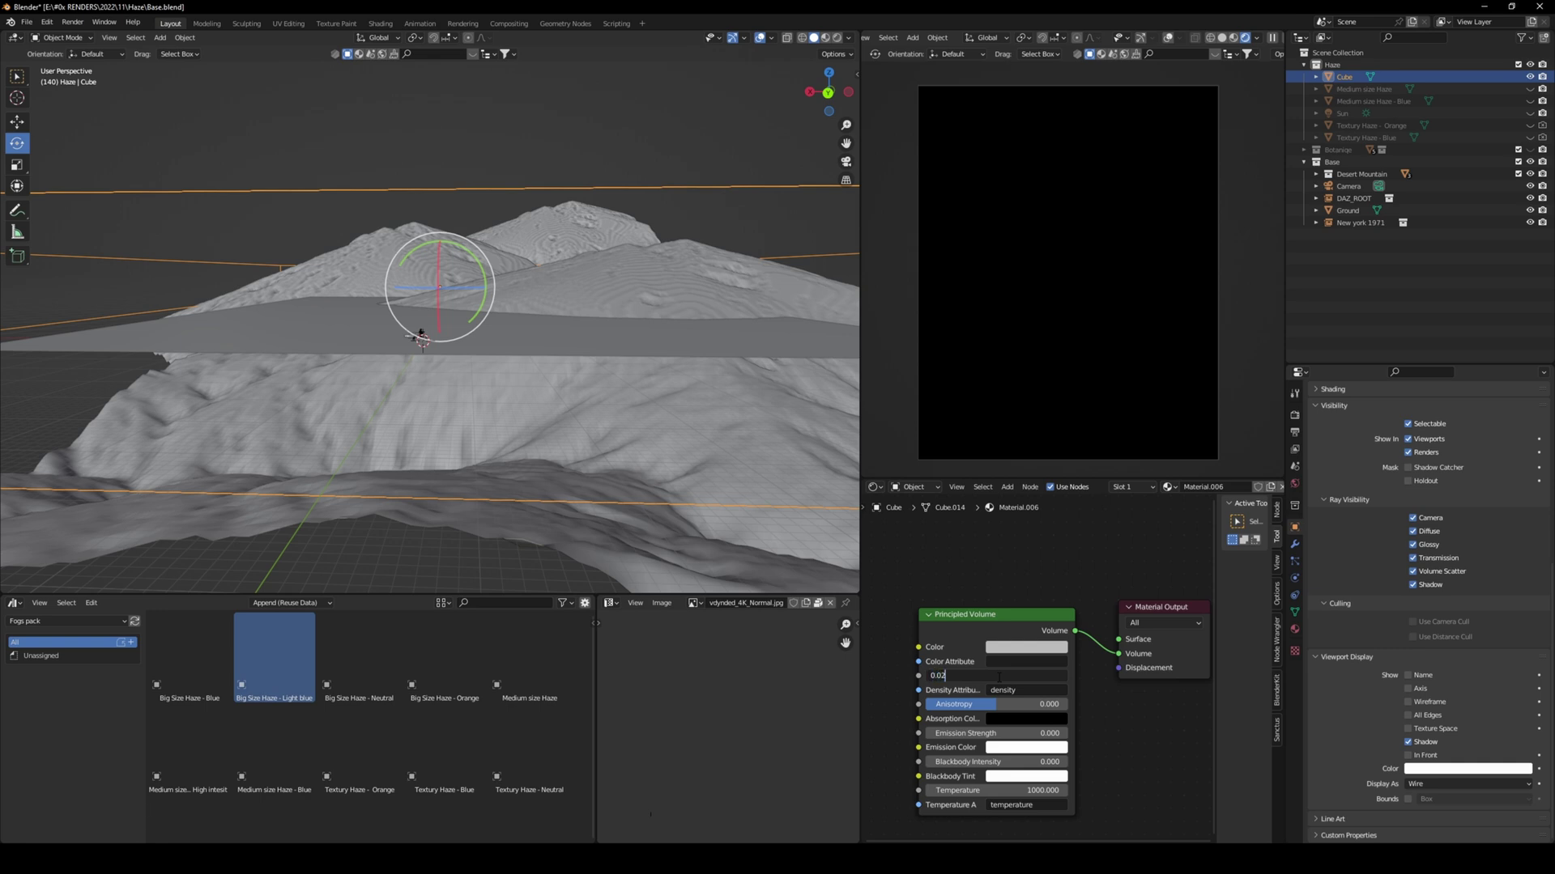
pyautogui.write('.02')
pyautogui.press('Return')
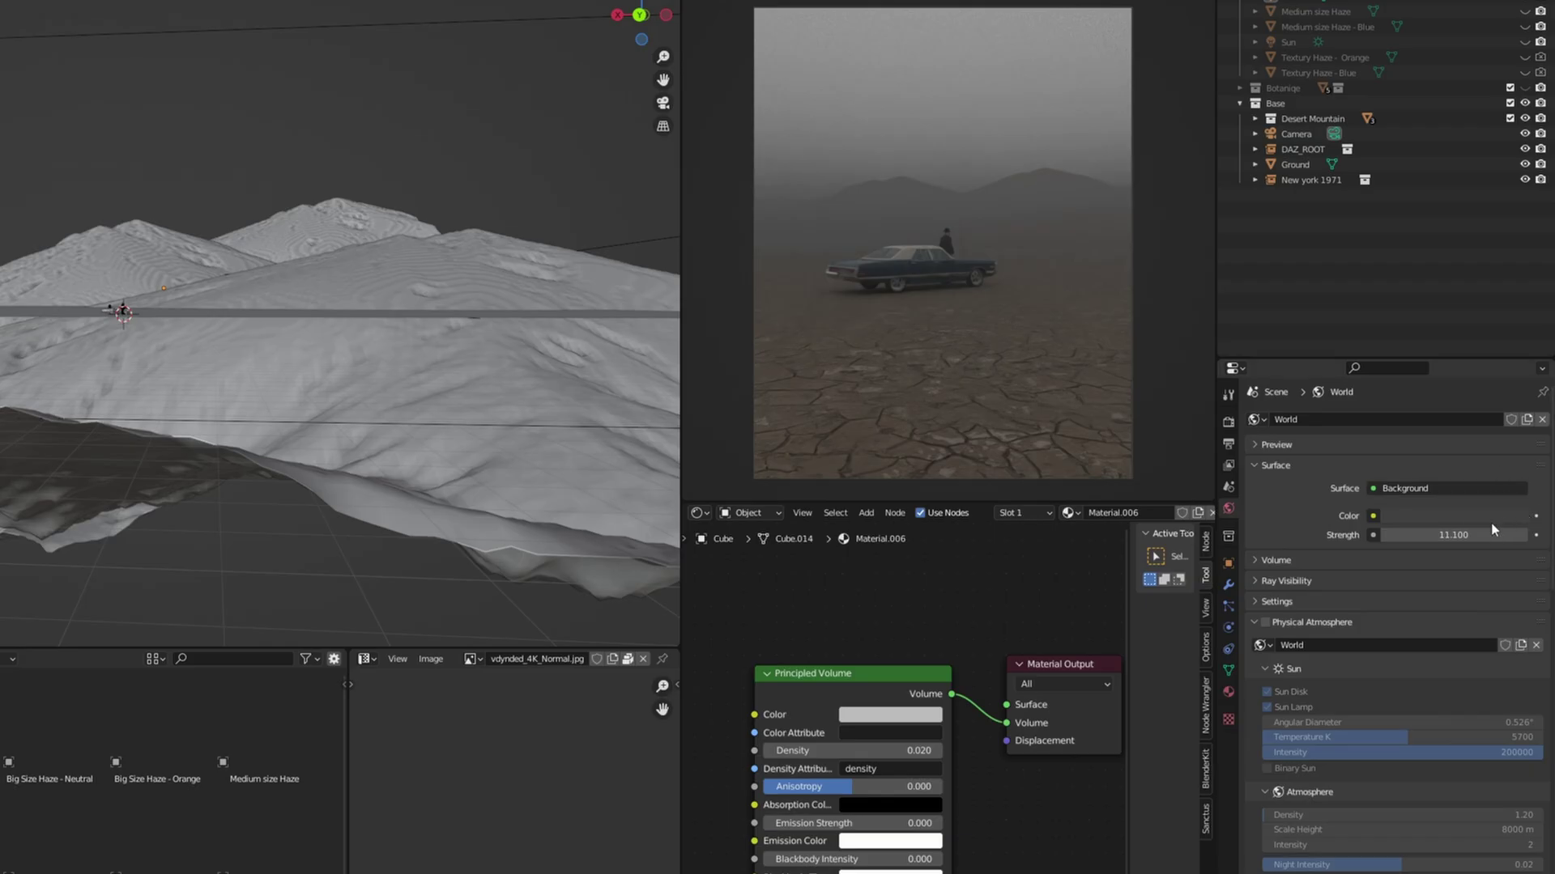
# Set the world background strength to 0 and the Principled Volume emission strength to 0.01
pyautogui.moveTo(1493, 535); pyautogui.dragTo(1390, 535)
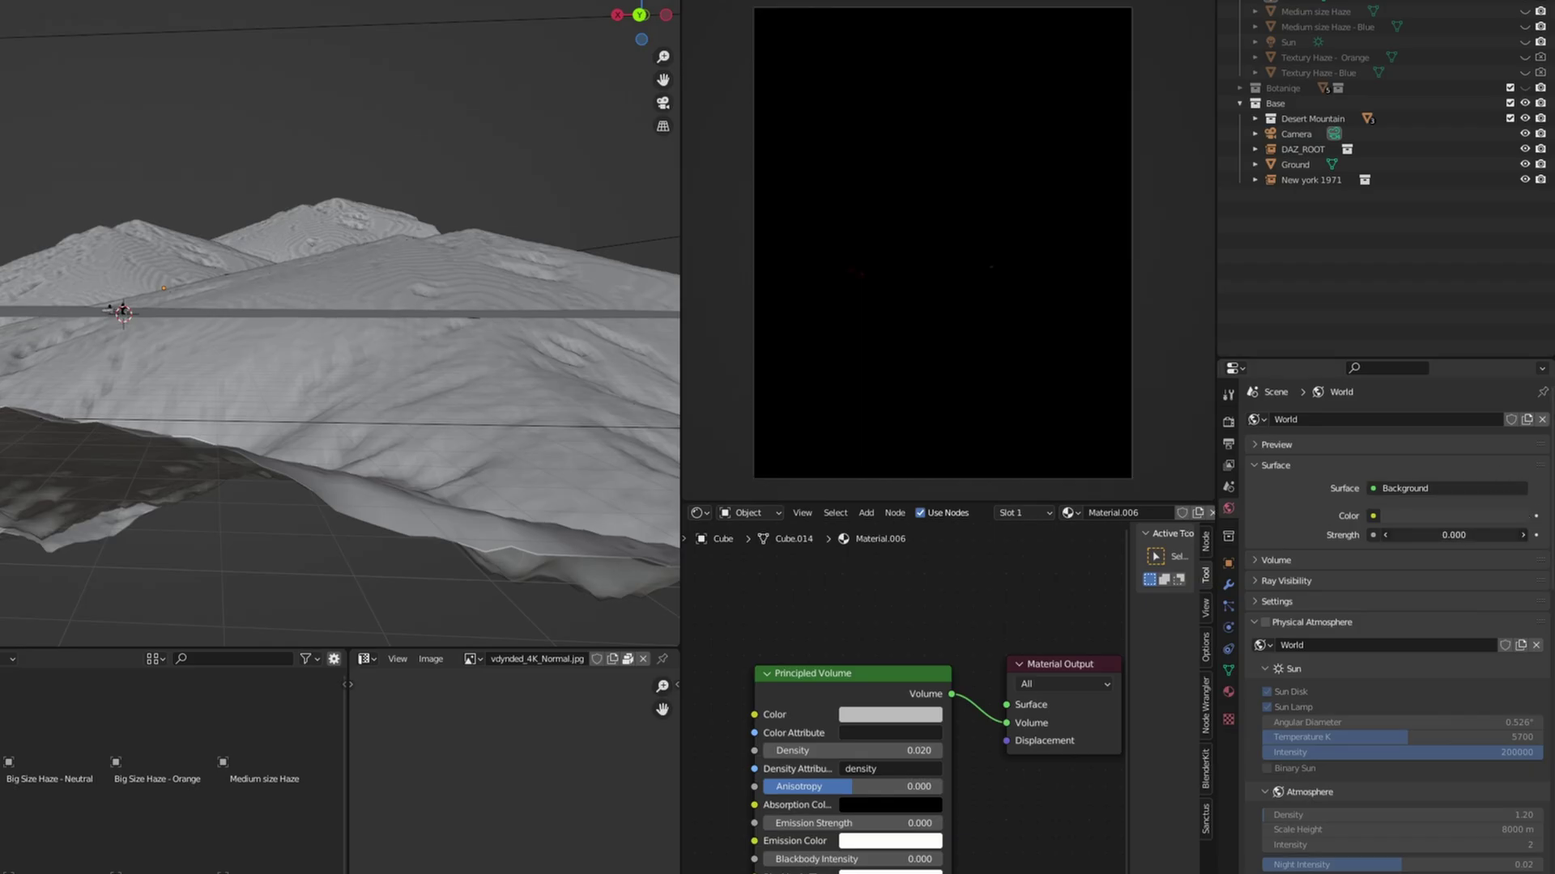
pyautogui.click(906, 823)
pyautogui.write('0.01')
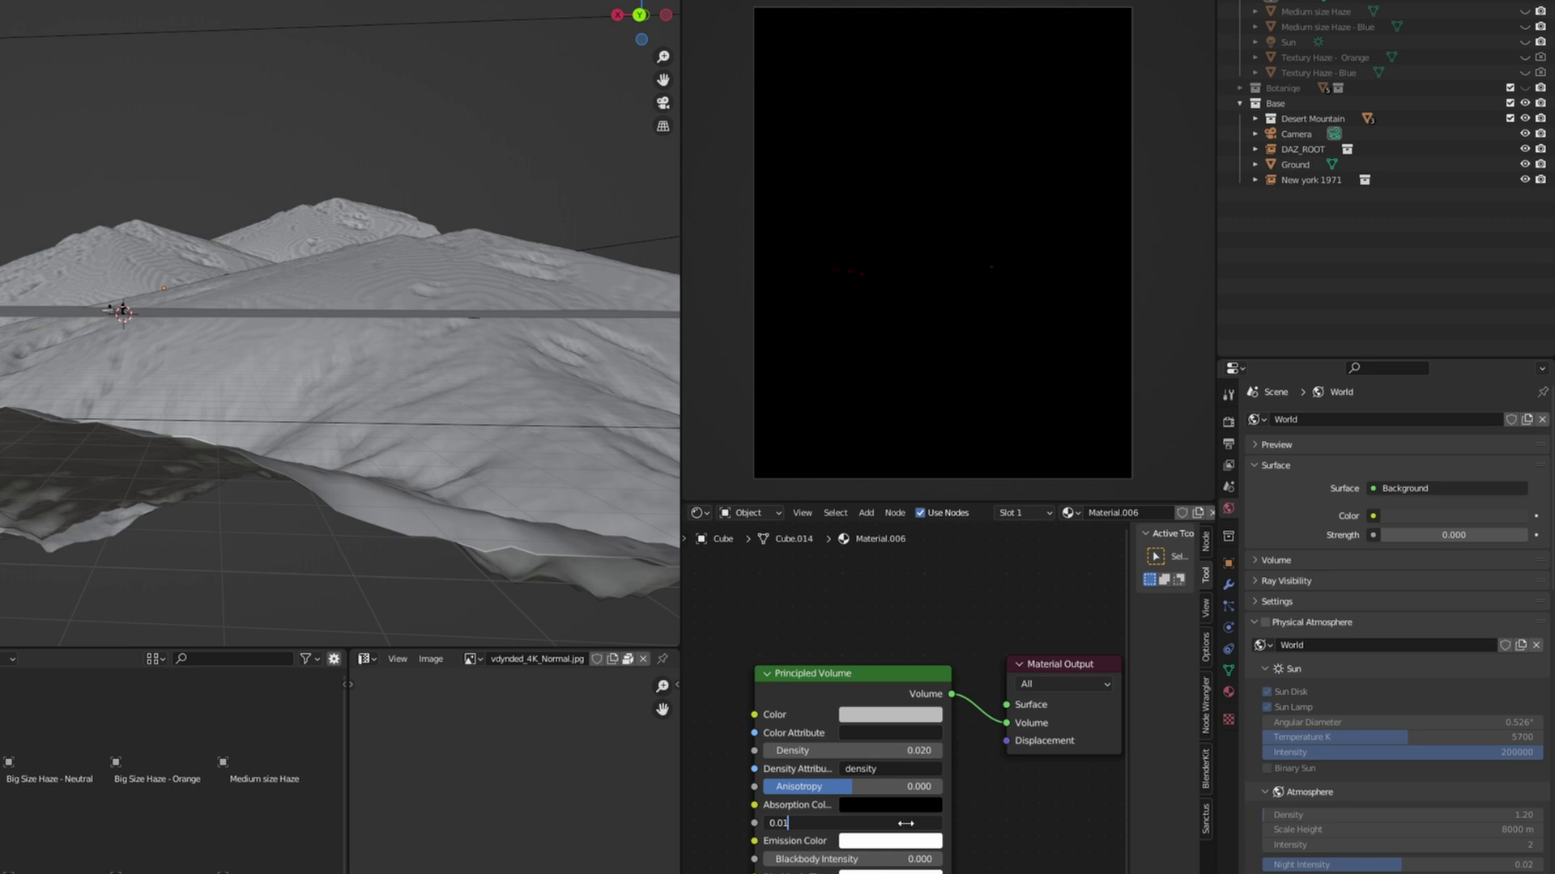
pyautogui.press('Return')
# Reduce the volume's emission strength to 0.001
pyautogui.click(907, 823)
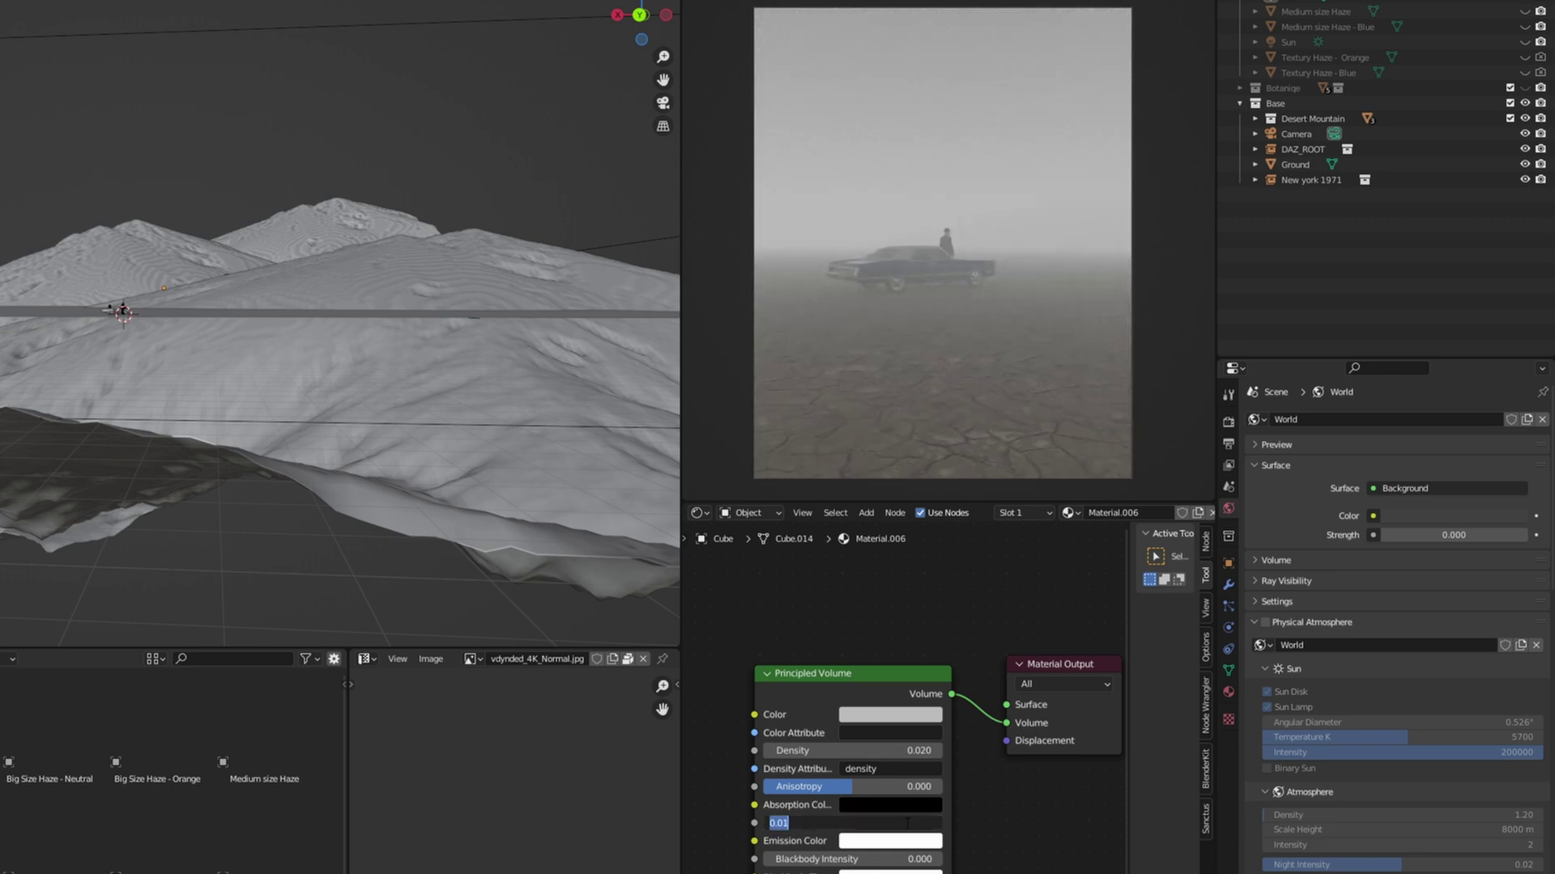
pyautogui.write('0.001')
pyautogui.press('Return')
# Tint the volume's emission color pale orange-pink and set its density to 0.001
pyautogui.click(897, 846)
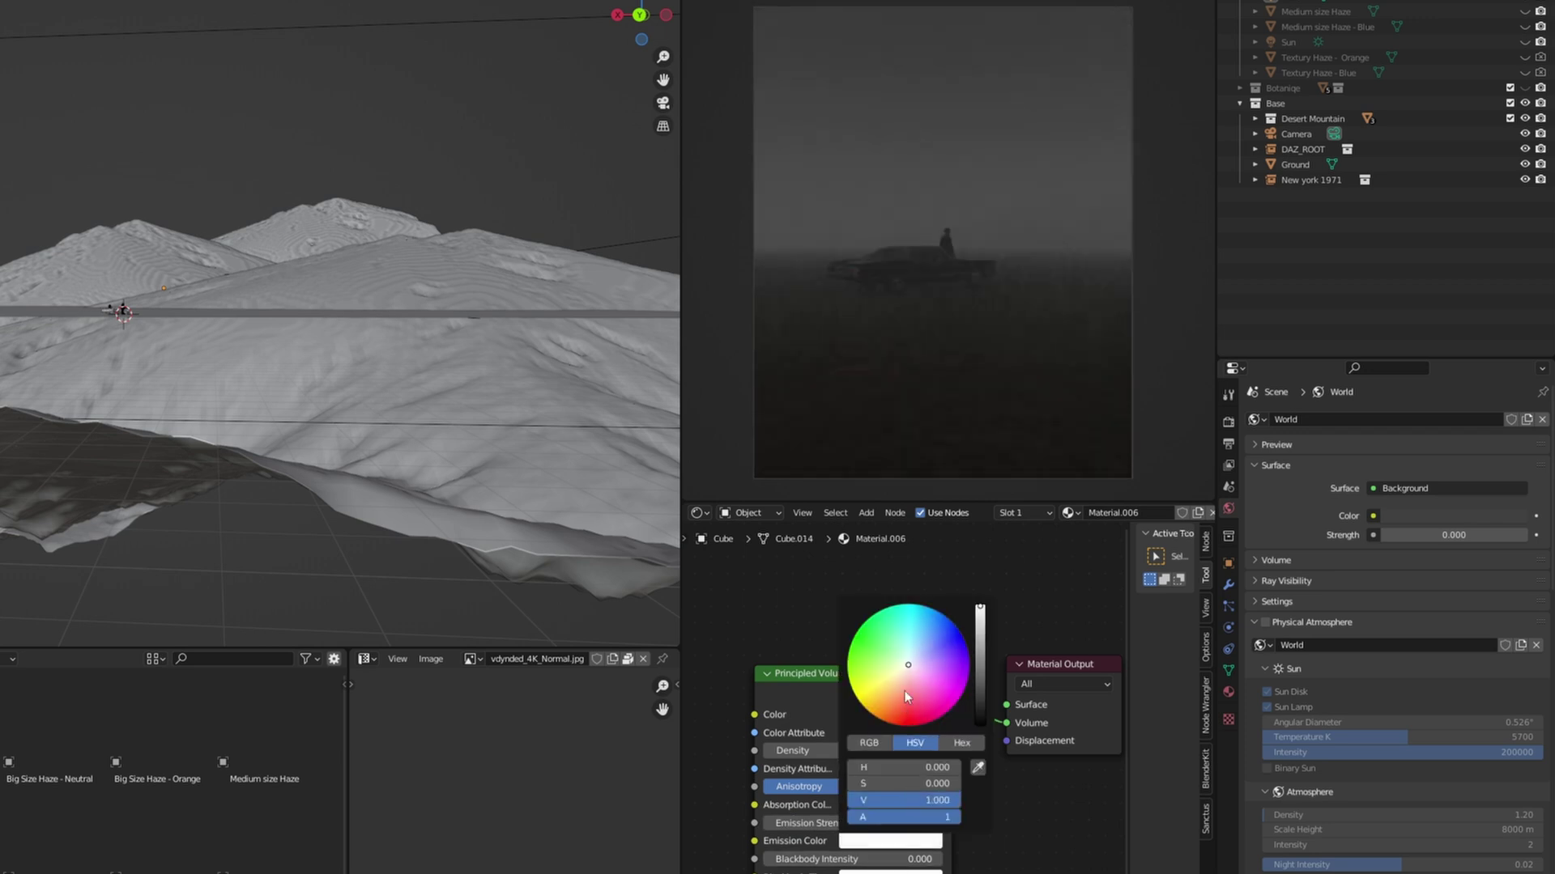
pyautogui.moveTo(895, 688)
pyautogui.mouseDown()
pyautogui.moveTo(916, 655)
pyautogui.moveTo(885, 660)
pyautogui.moveTo(899, 687)
pyautogui.mouseUp()
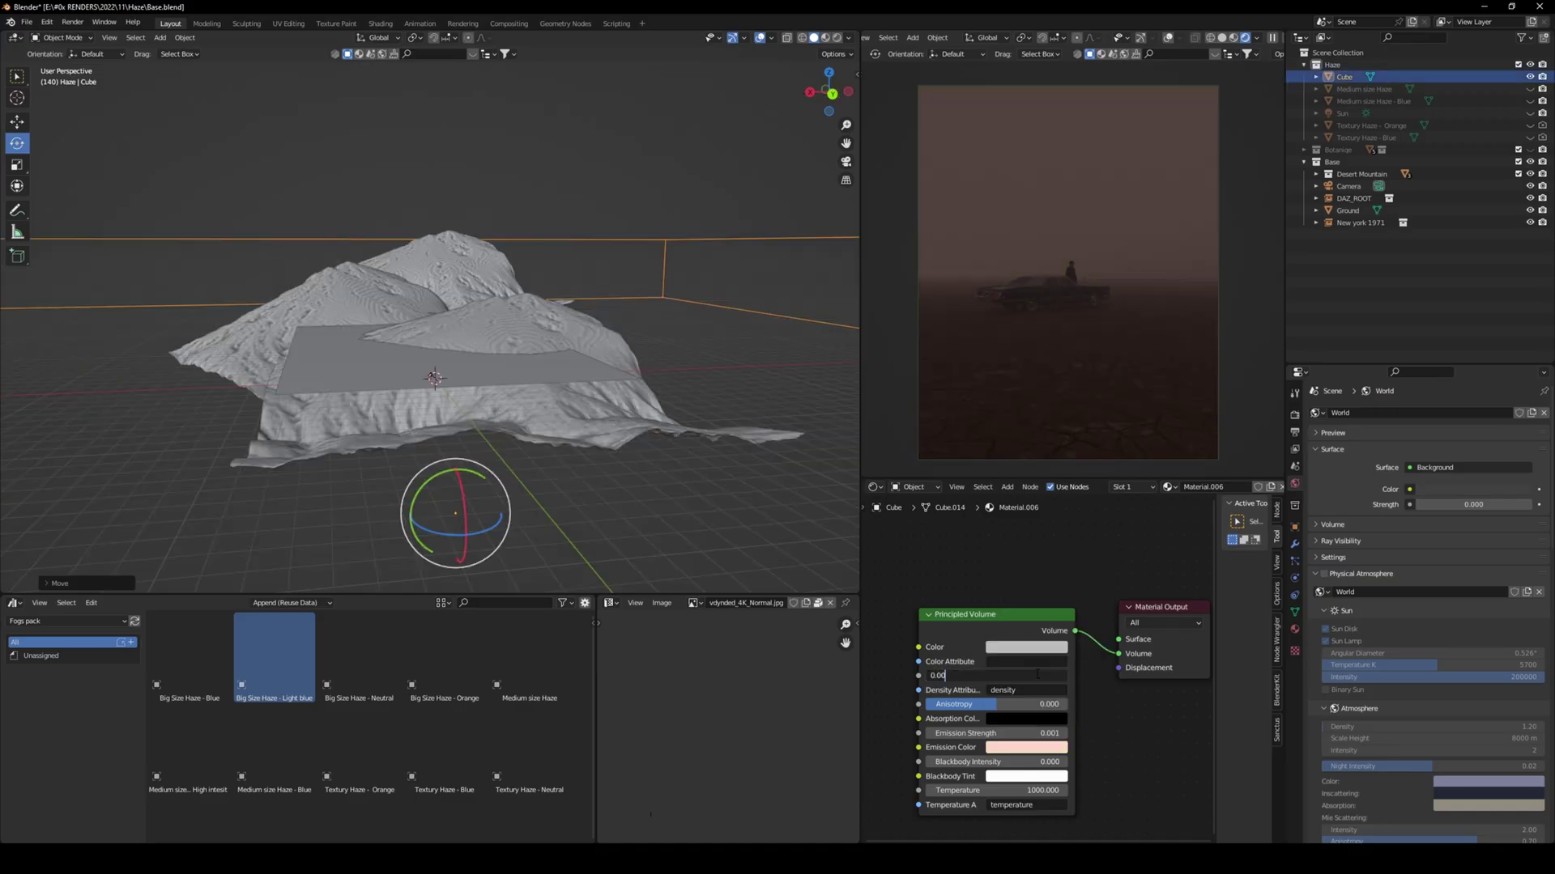
pyautogui.press('Return')
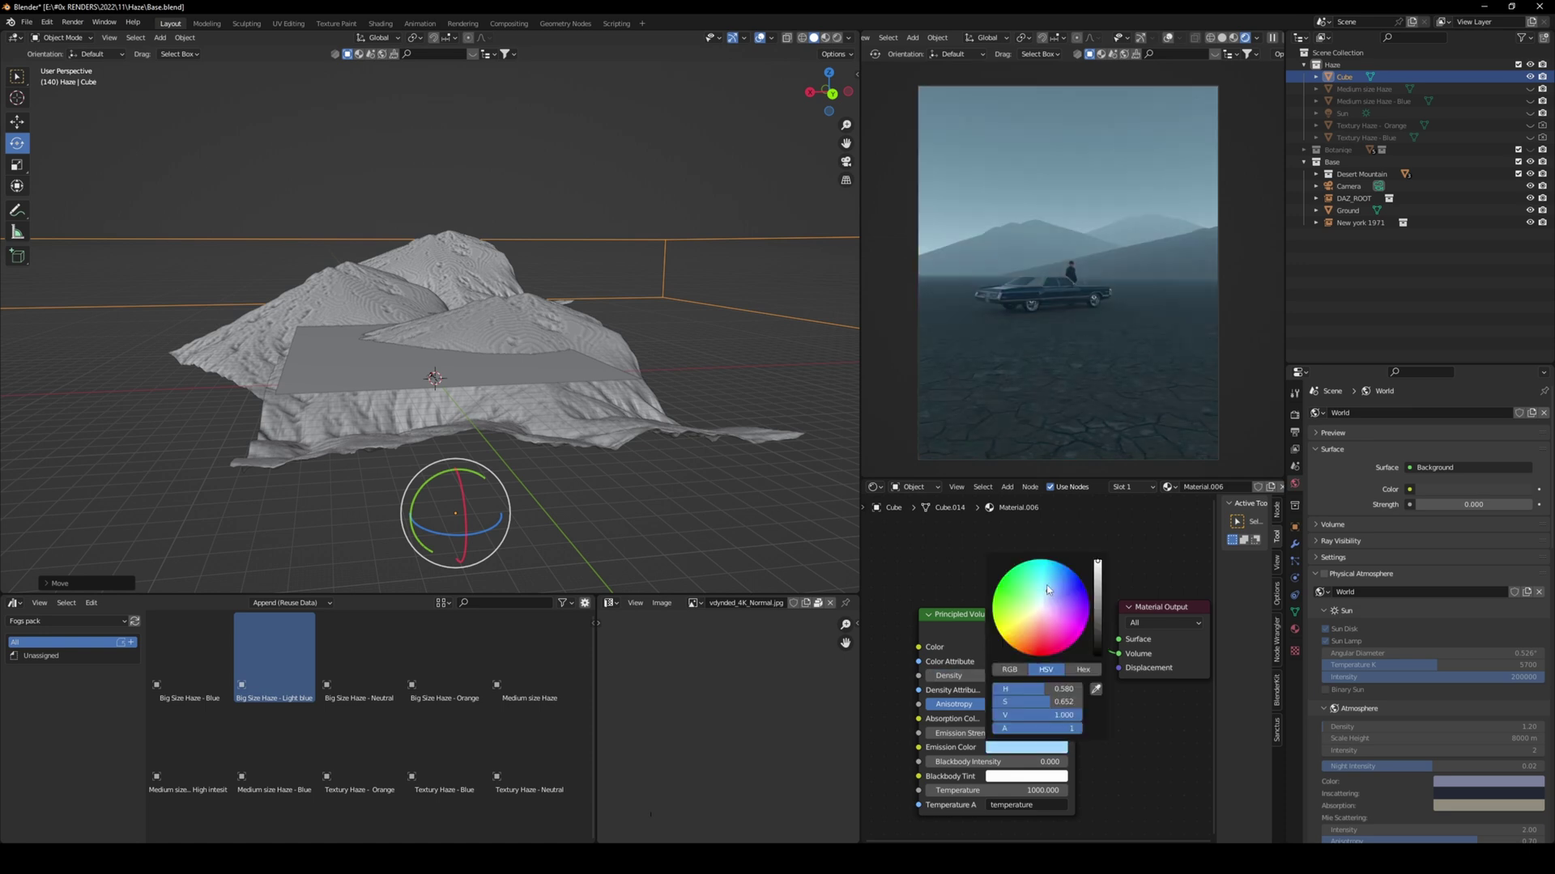
# Change the volume's emission color to light blue
pyautogui.click(1025, 747)
pyautogui.click(1048, 591)
pyautogui.click(1048, 589)
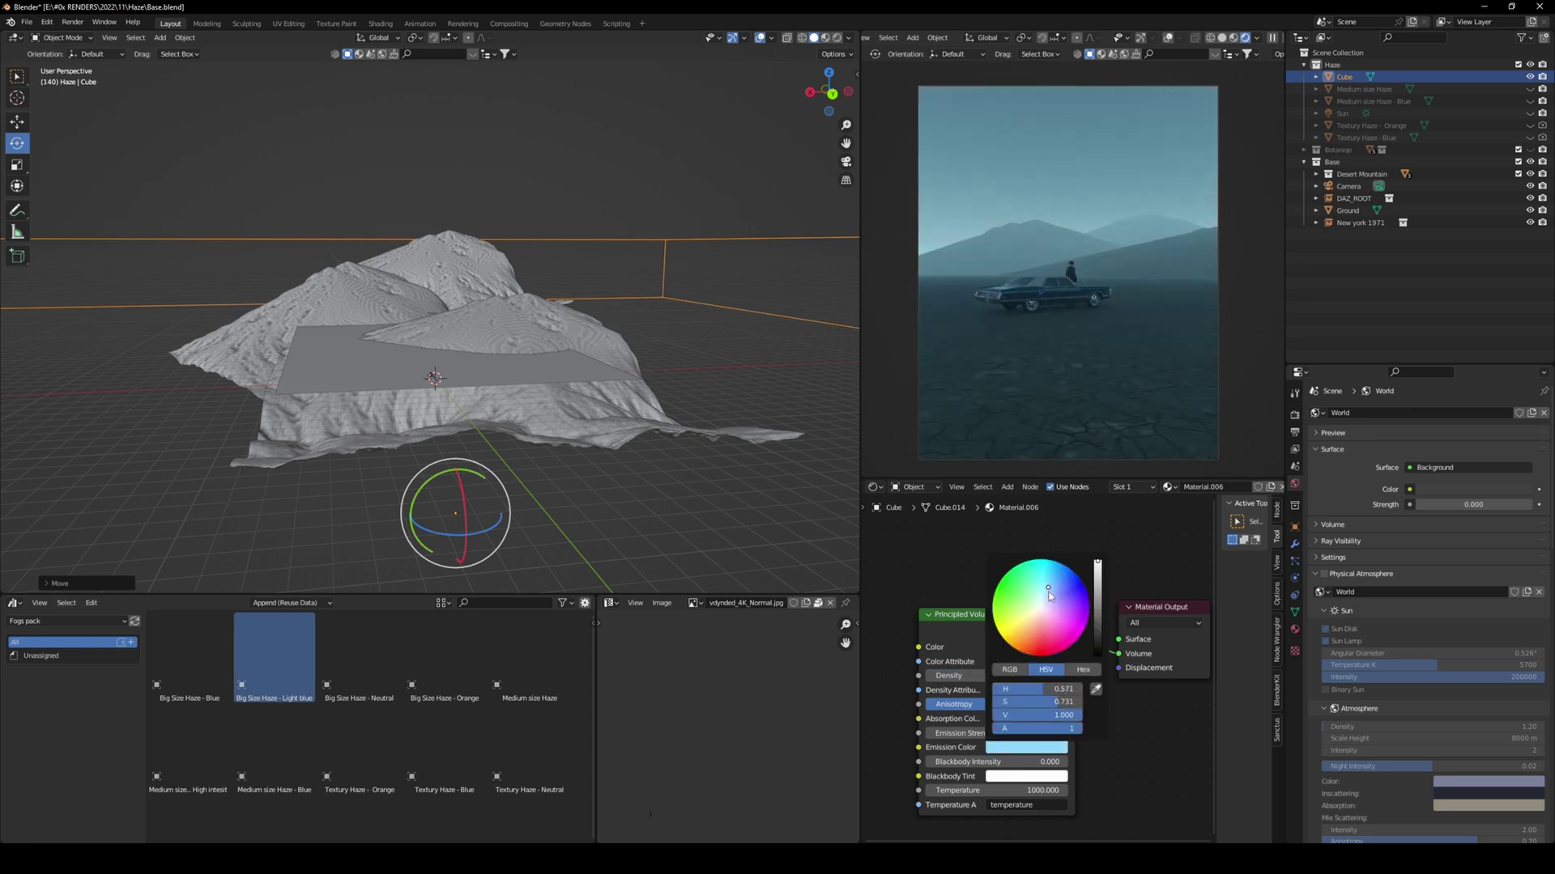
# Toggle the cube's viewport visibility to compare the scene with and without its haze
pyautogui.click(1529, 77)
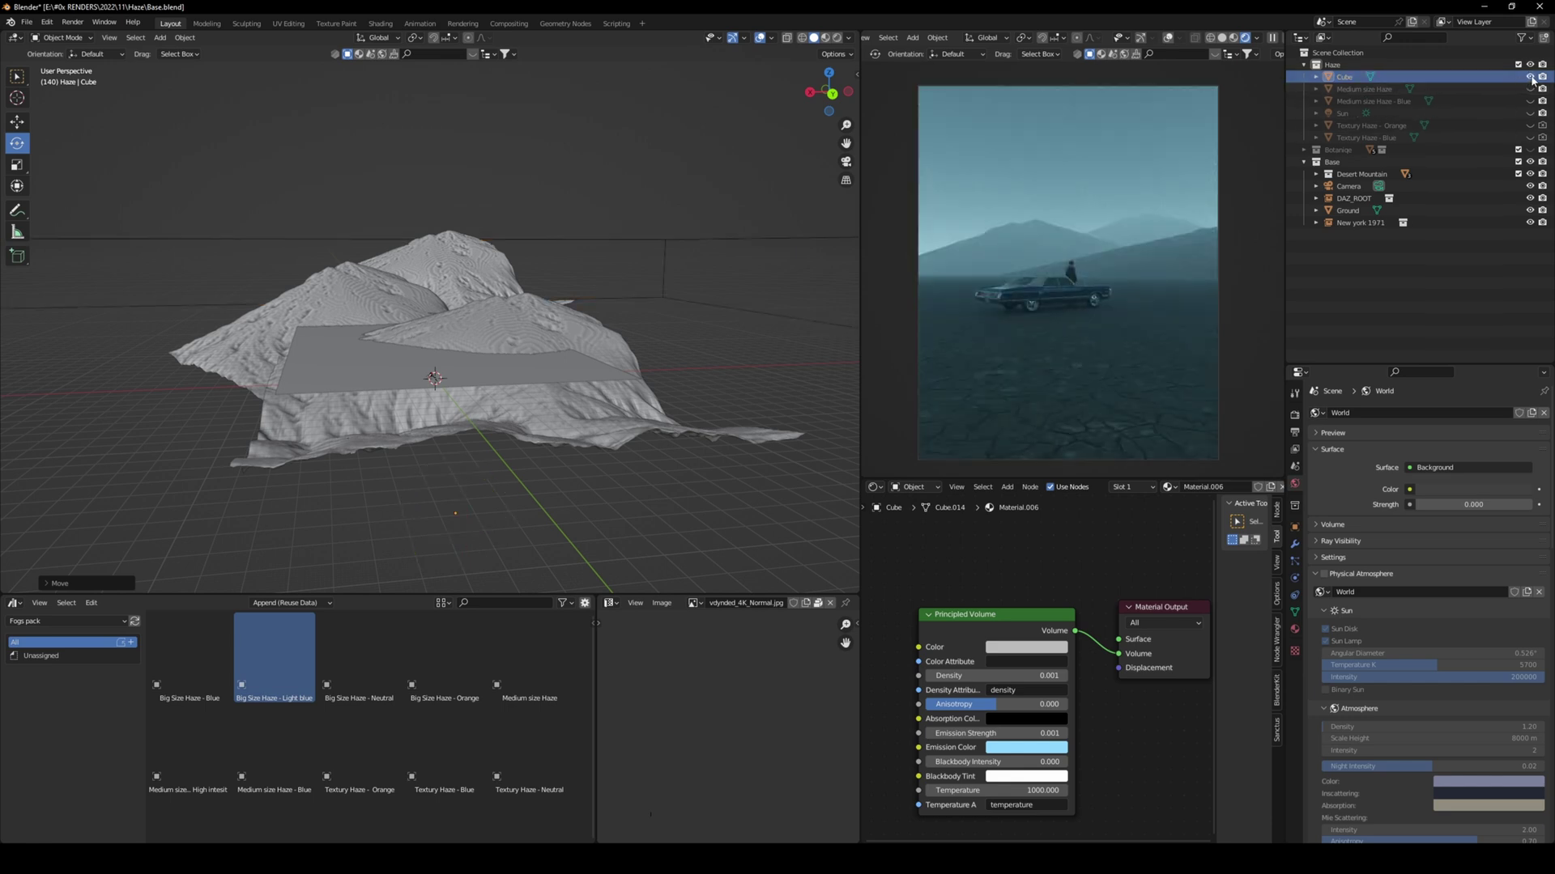
pyautogui.click(1529, 77)
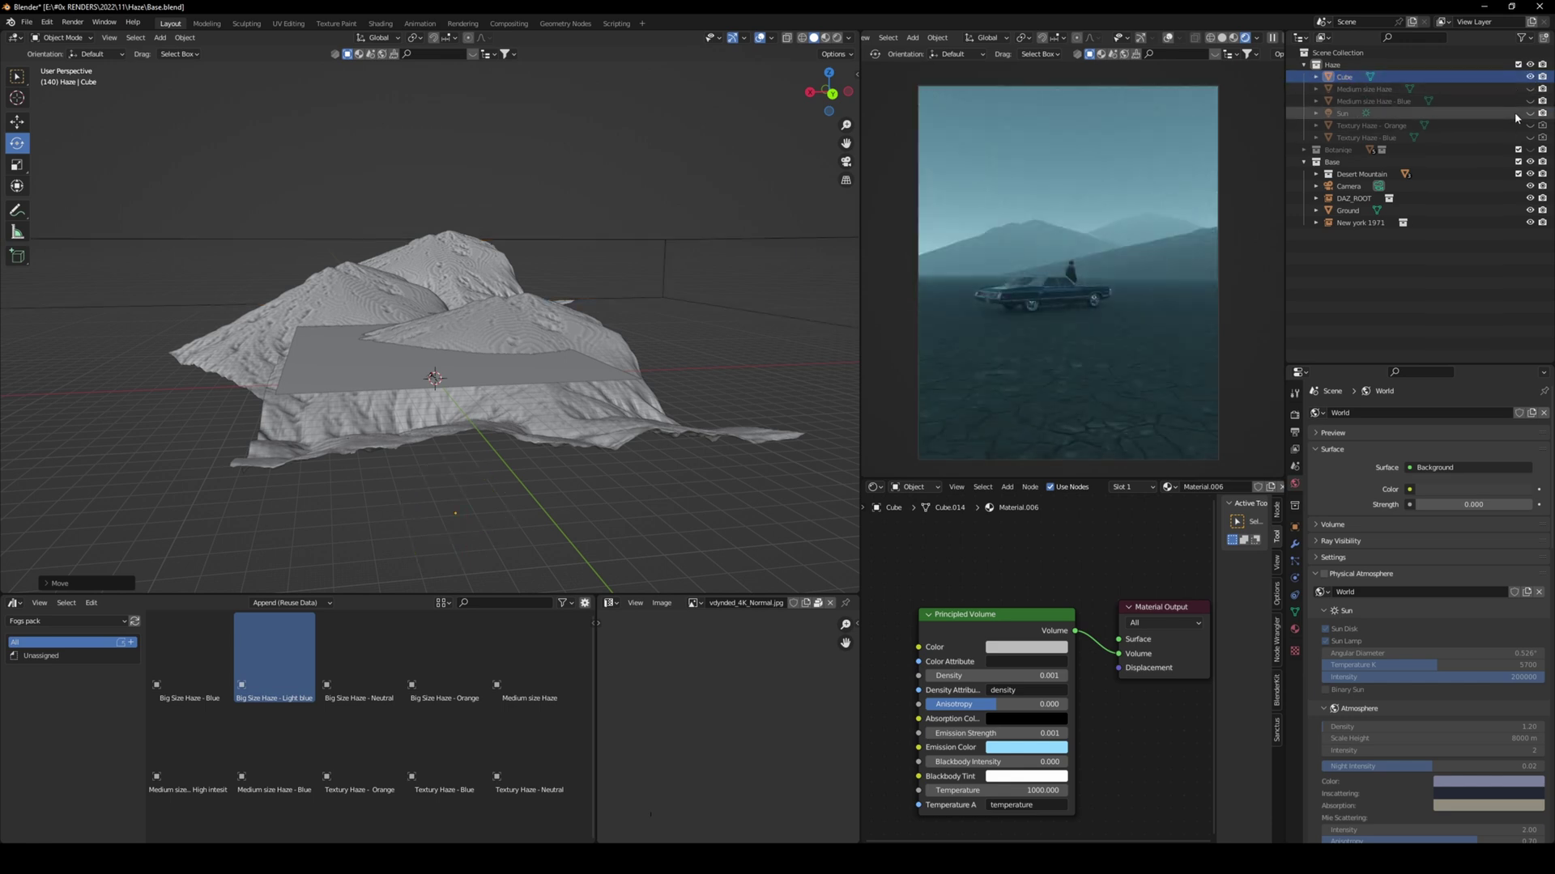
pyautogui.click(996, 675)
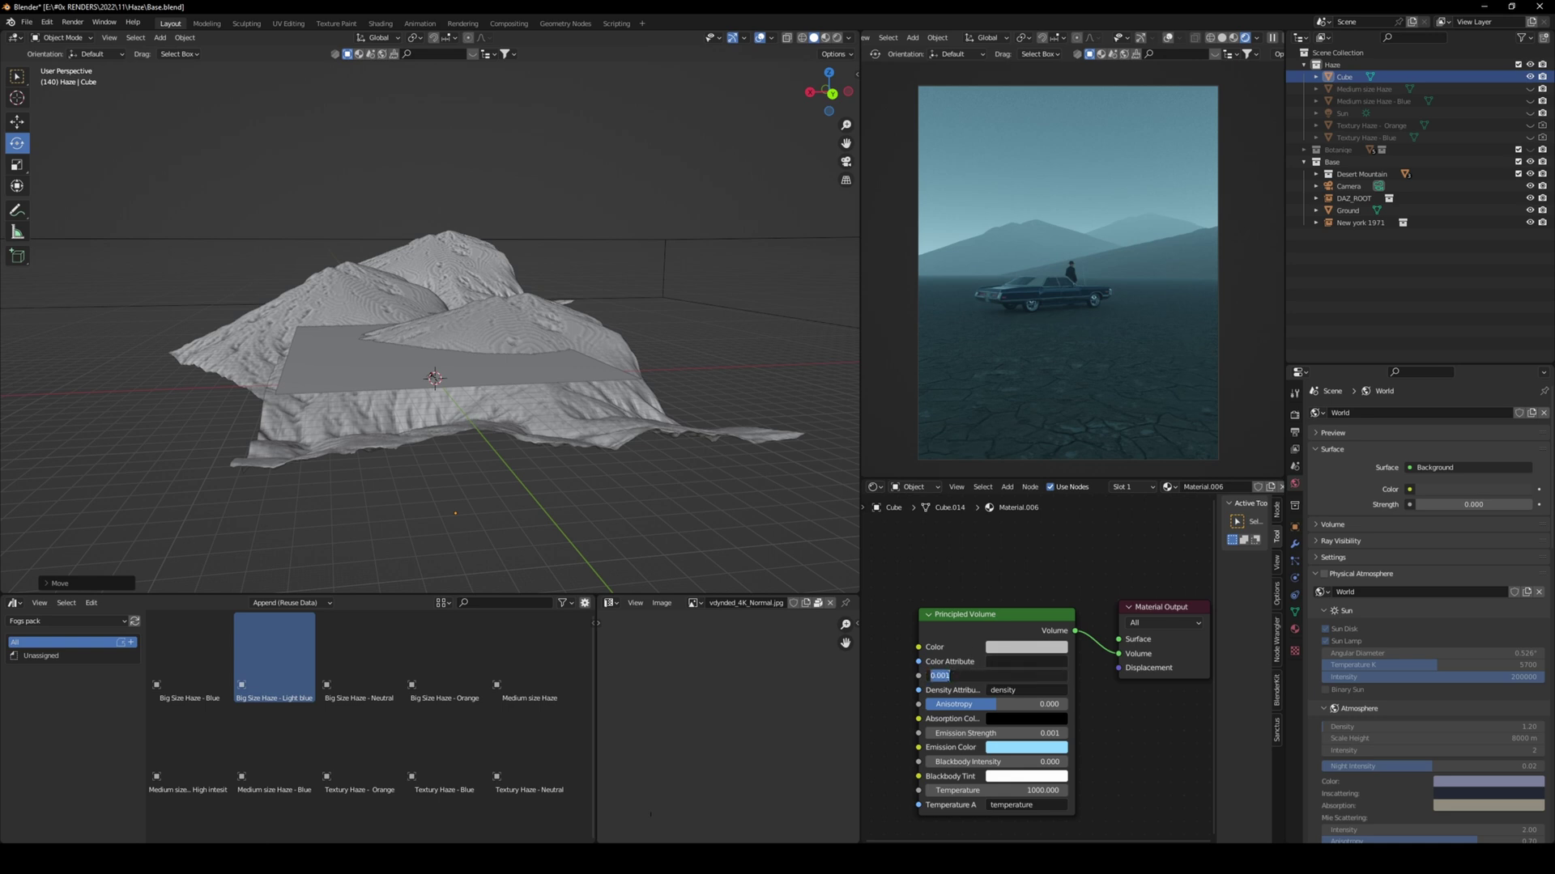
pyautogui.click(1019, 734)
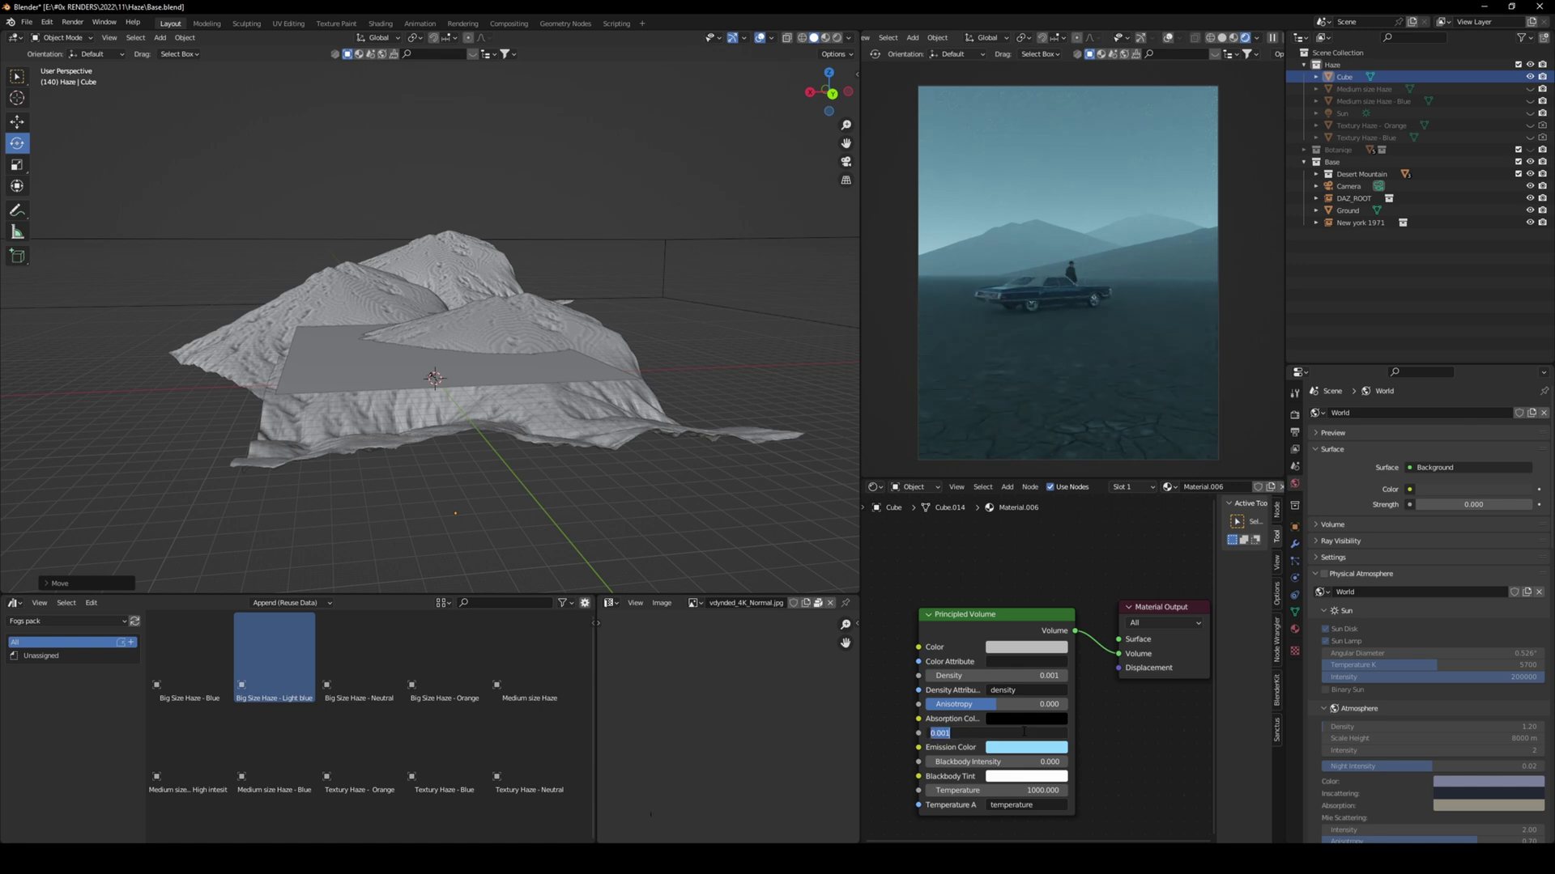
pyautogui.click(1010, 750)
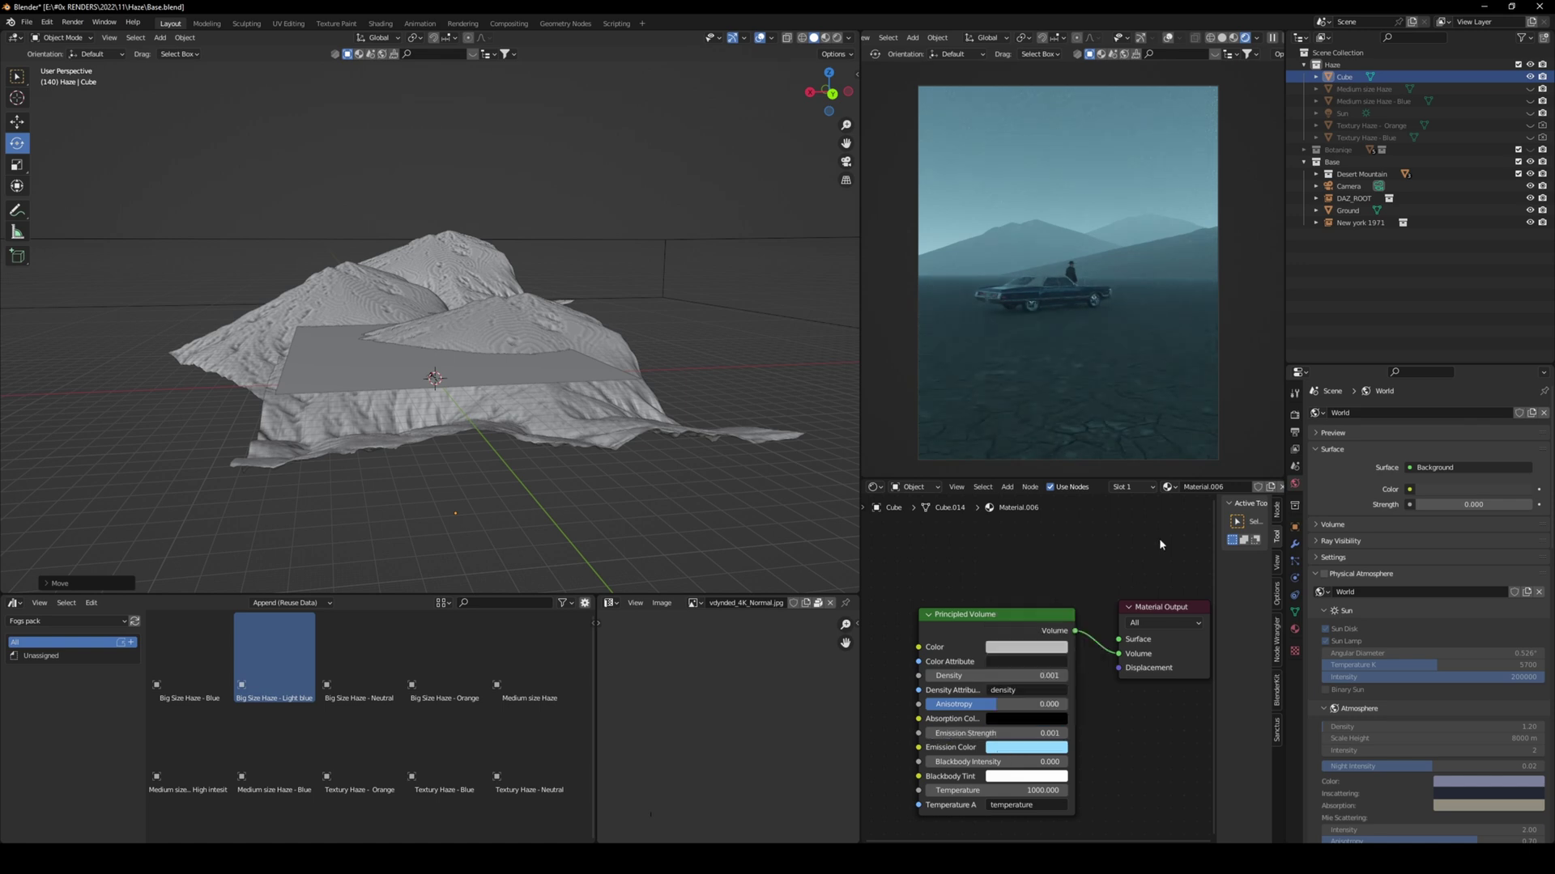
pyautogui.click(988, 623)
pyautogui.click(874, 693)
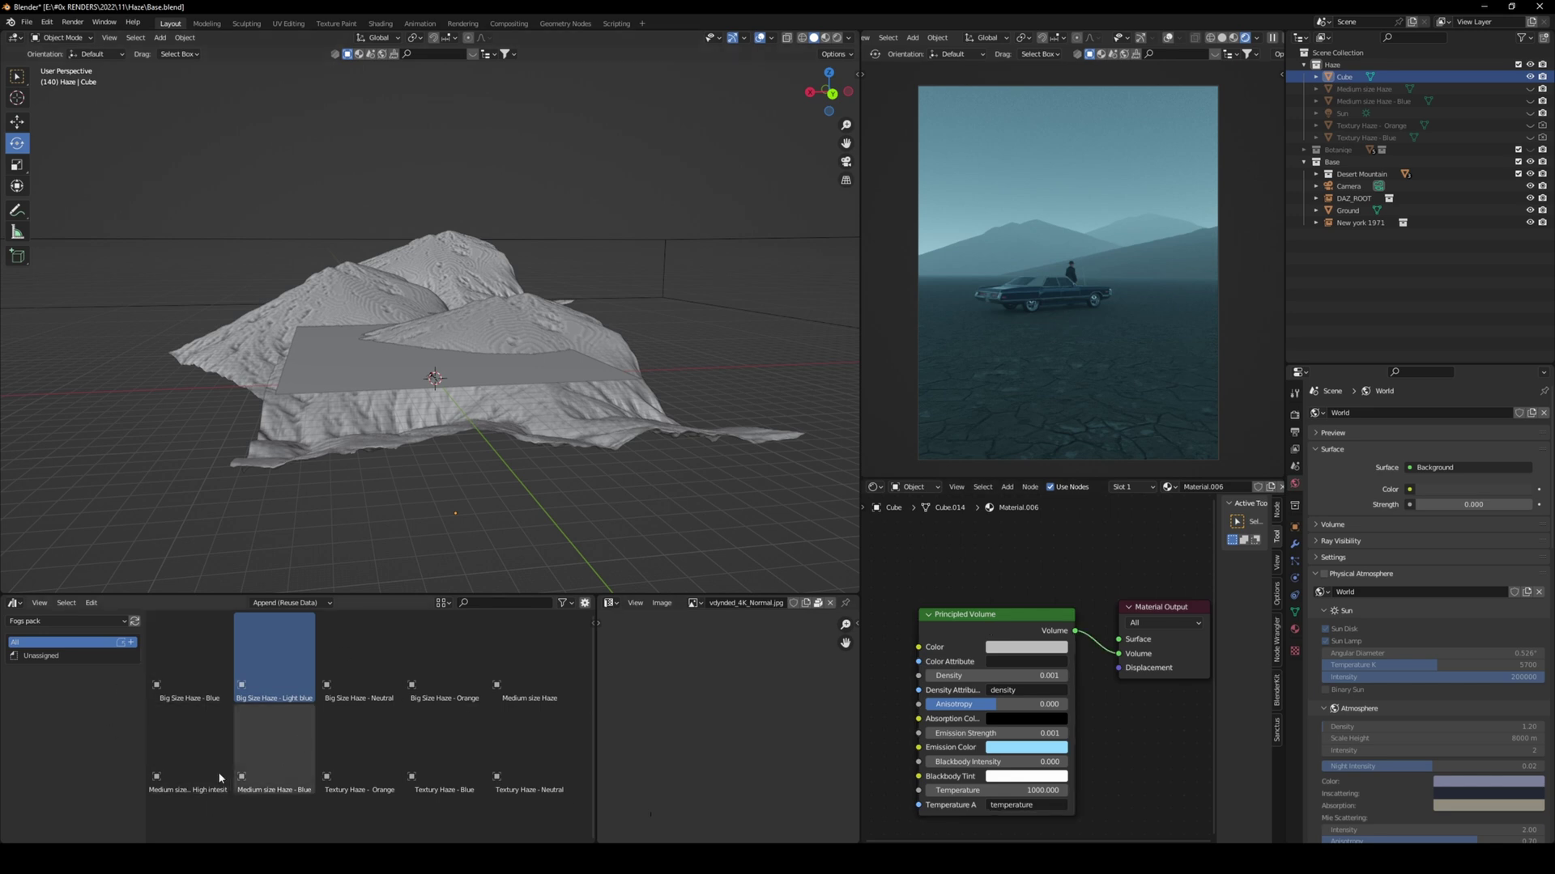
pyautogui.click(79, 622)
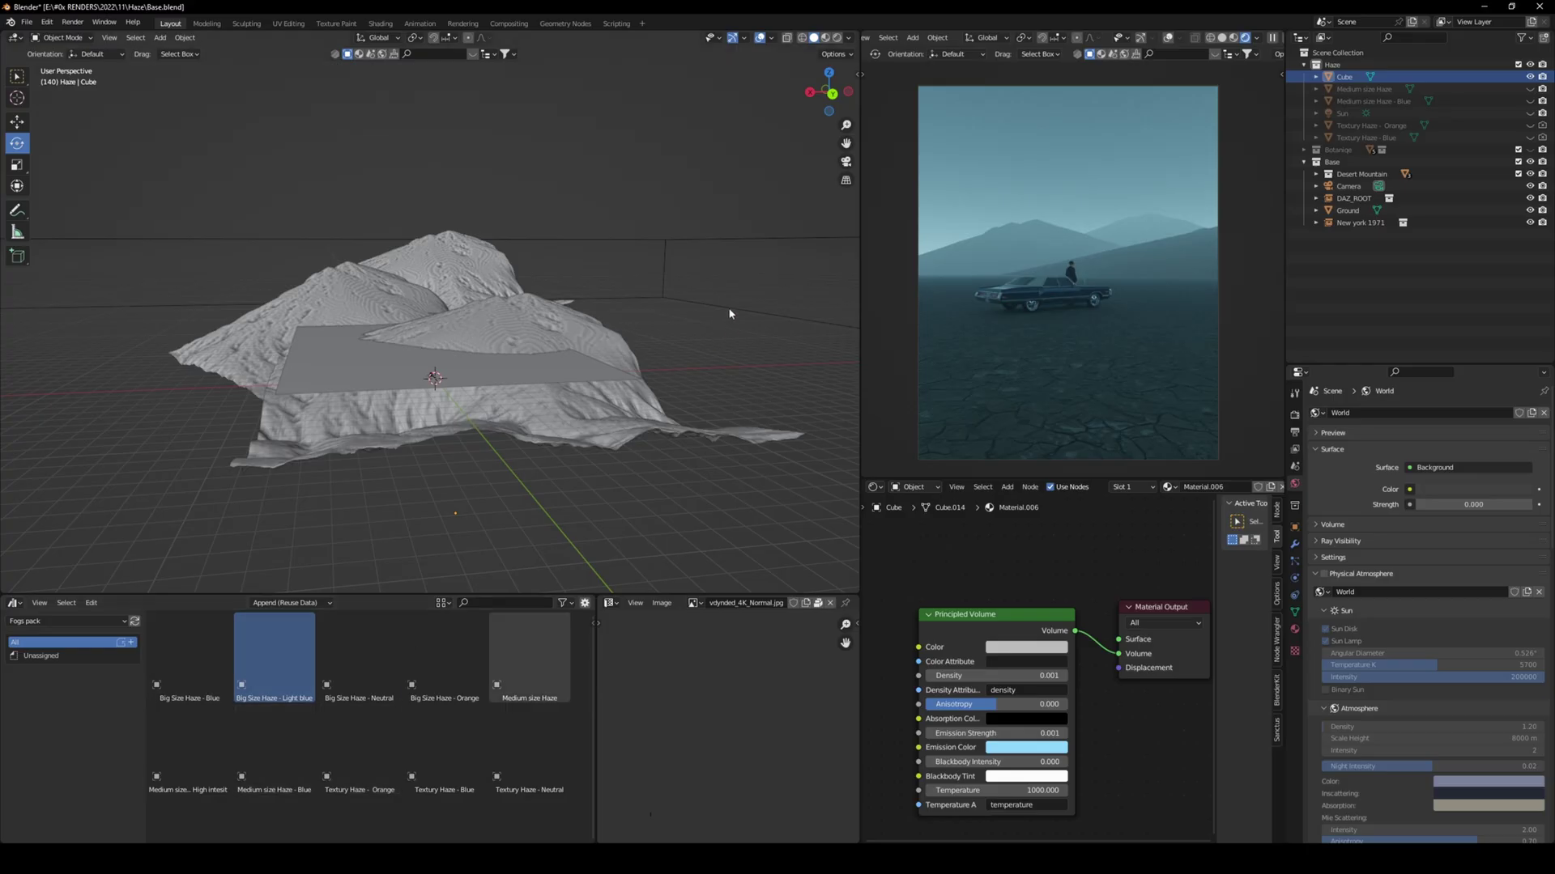
# Hide the haze cube in the viewport and add the Big Size Haze - Blue asset to the scene
pyautogui.click(729, 313)
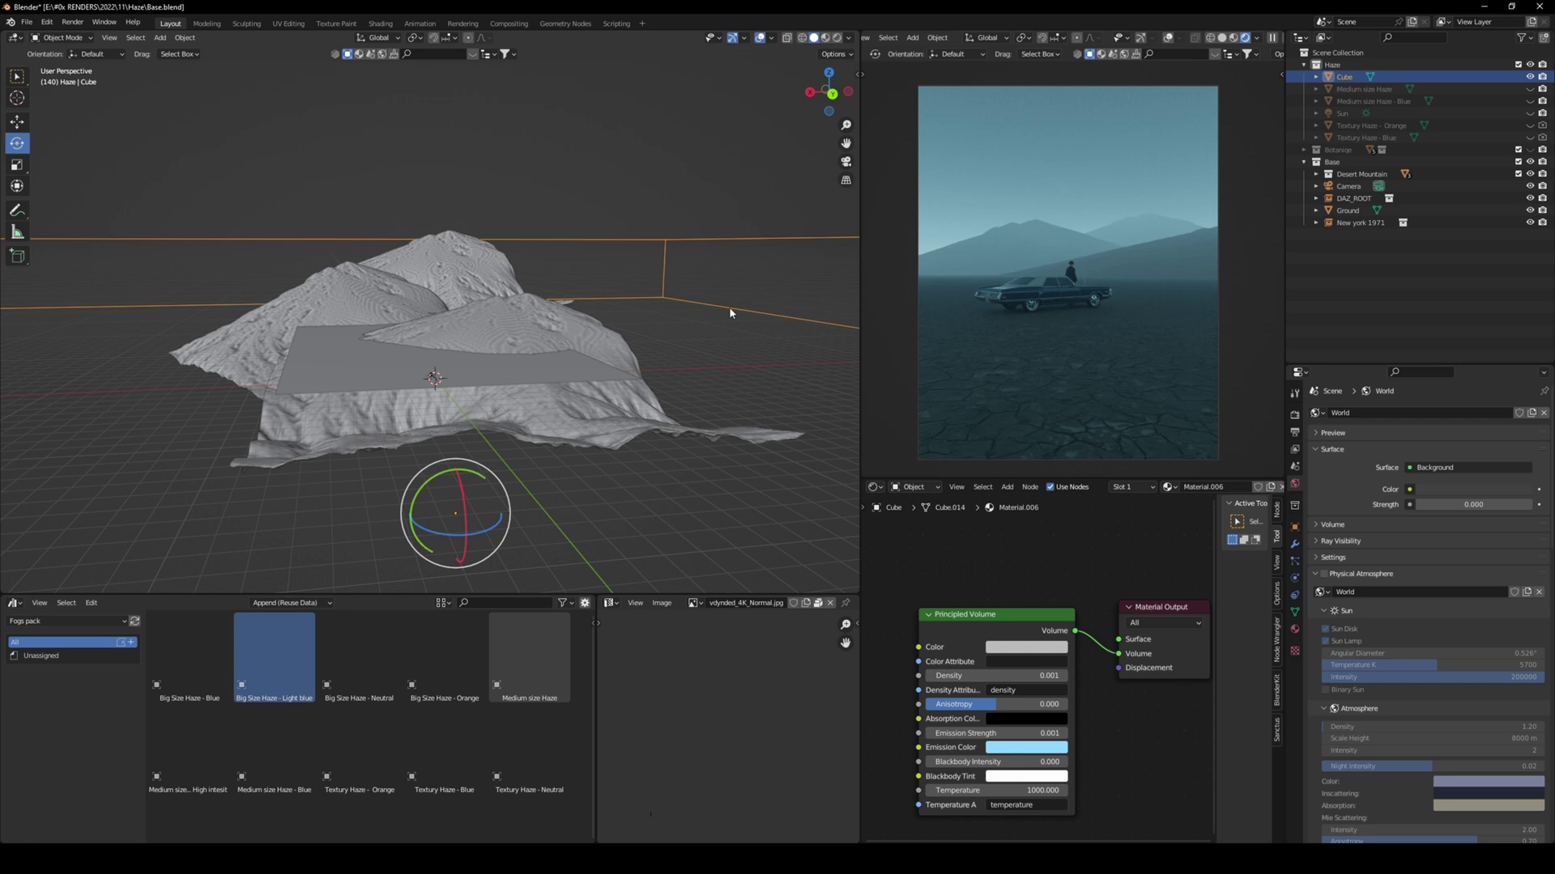
pyautogui.click(1529, 76)
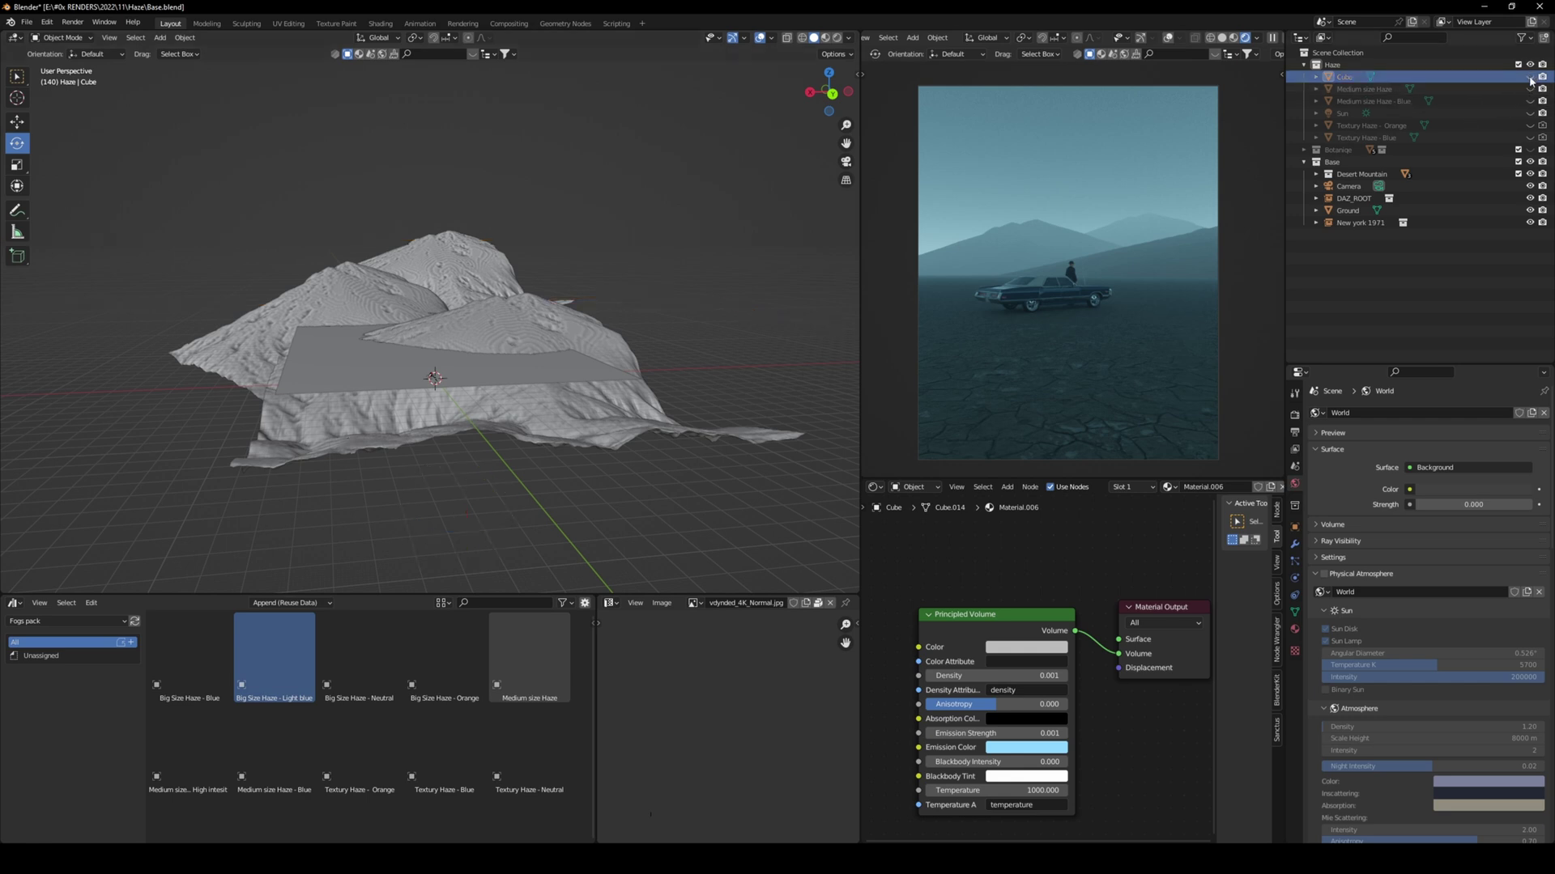
pyautogui.moveTo(189, 658); pyautogui.dragTo(360, 382)
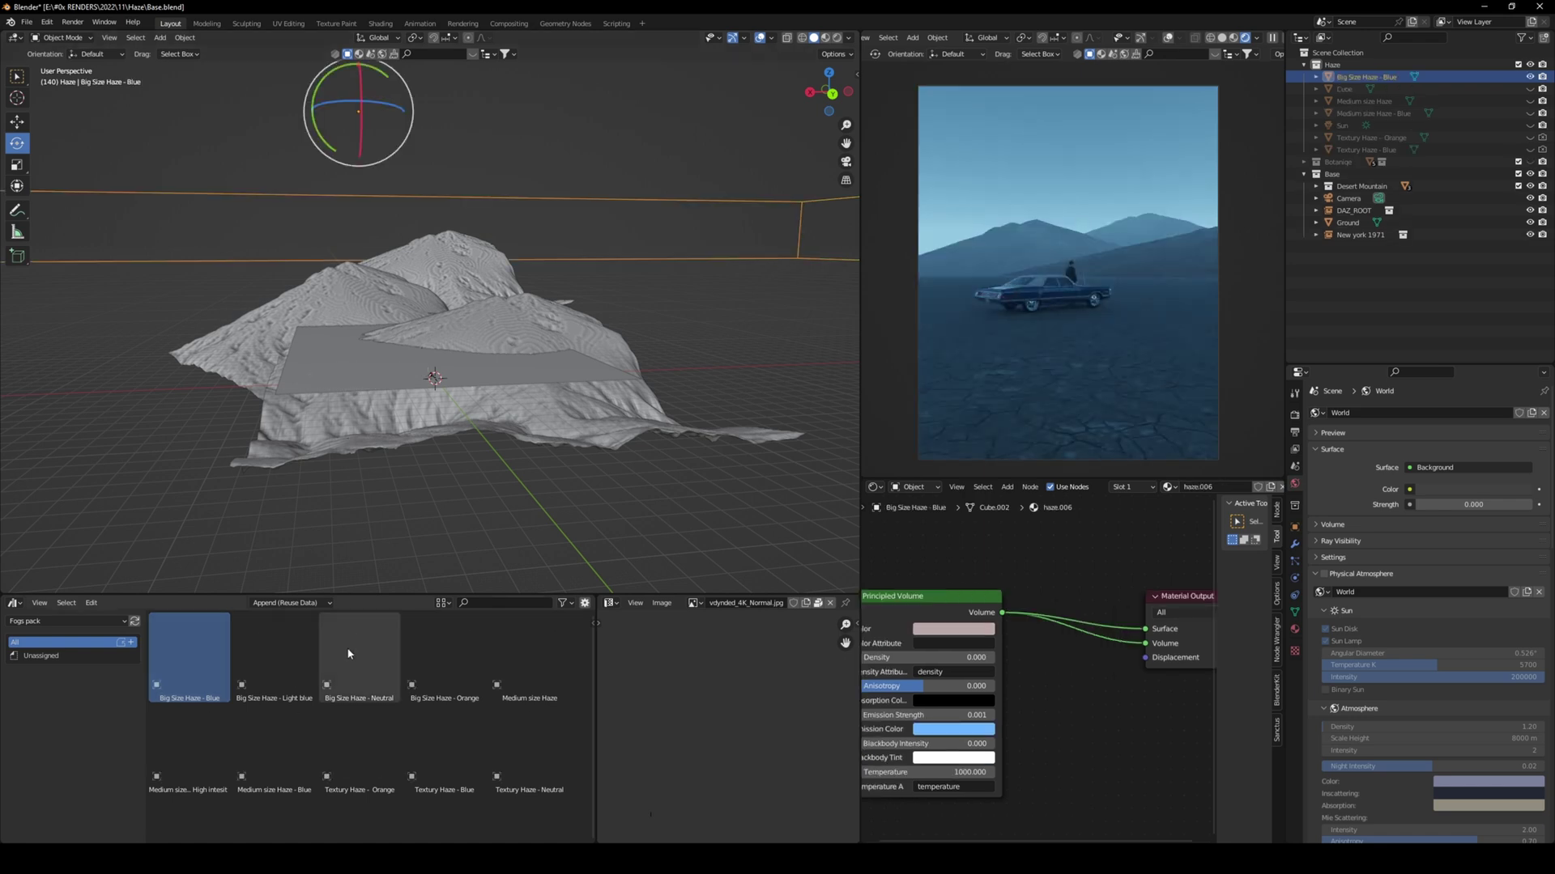
# Replace the Big Size Haze - Blue object with the Big Size Haze - Light blue asset
pyautogui.press('x')
pyautogui.click(620, 268)
pyautogui.moveTo(274, 657); pyautogui.dragTo(360, 395)
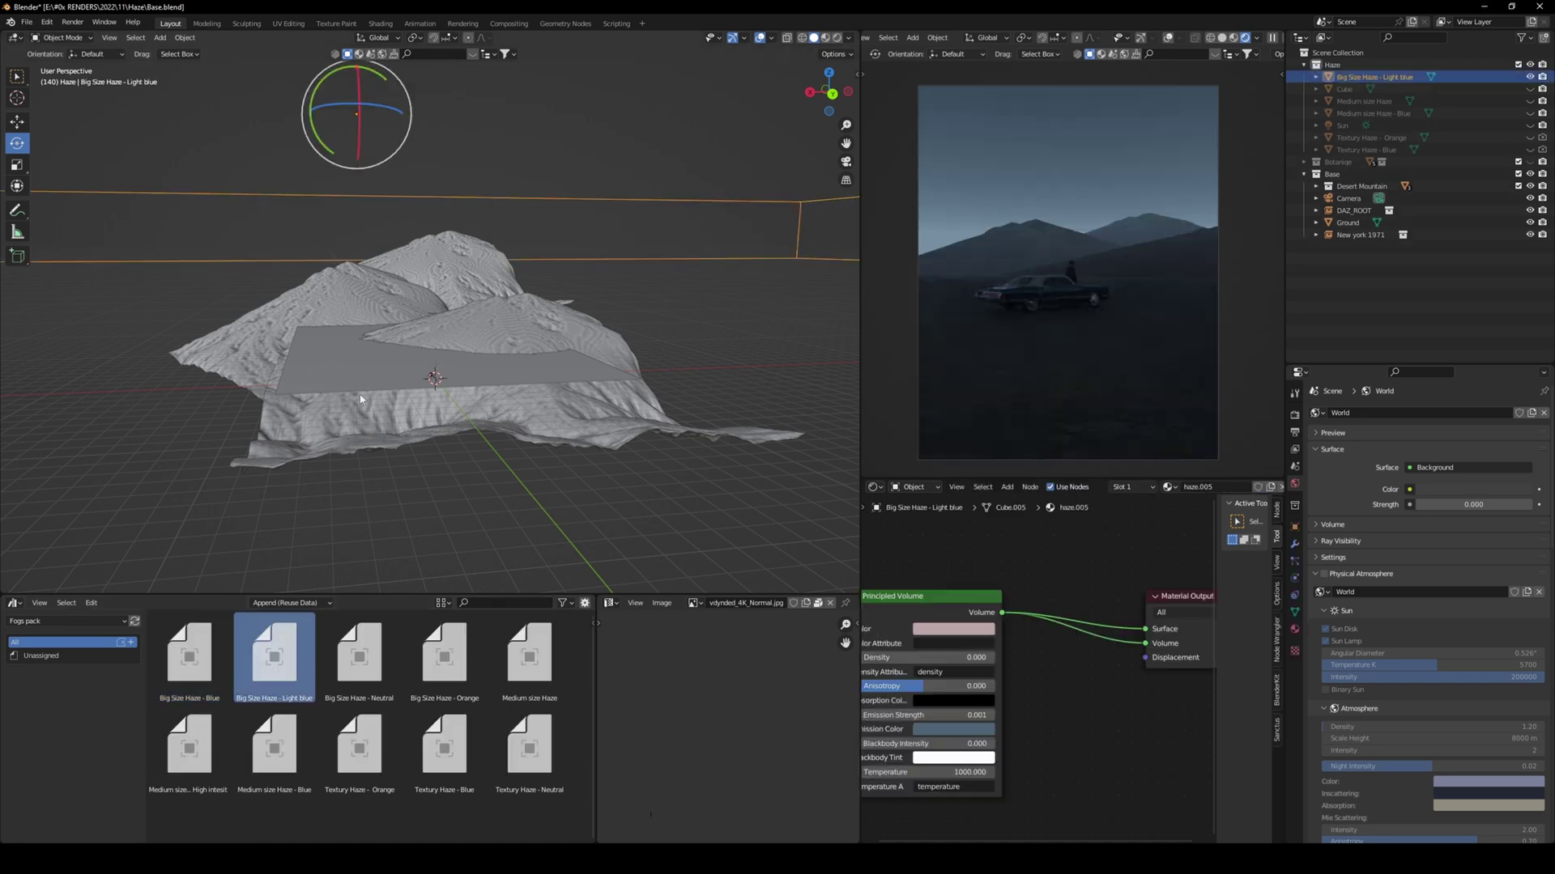
# Replace the Big Size Haze - Light blue object with the Big Size Haze - Neutral asset
pyautogui.press('x')
pyautogui.click(494, 257)
pyautogui.moveTo(357, 640); pyautogui.dragTo(380, 361)
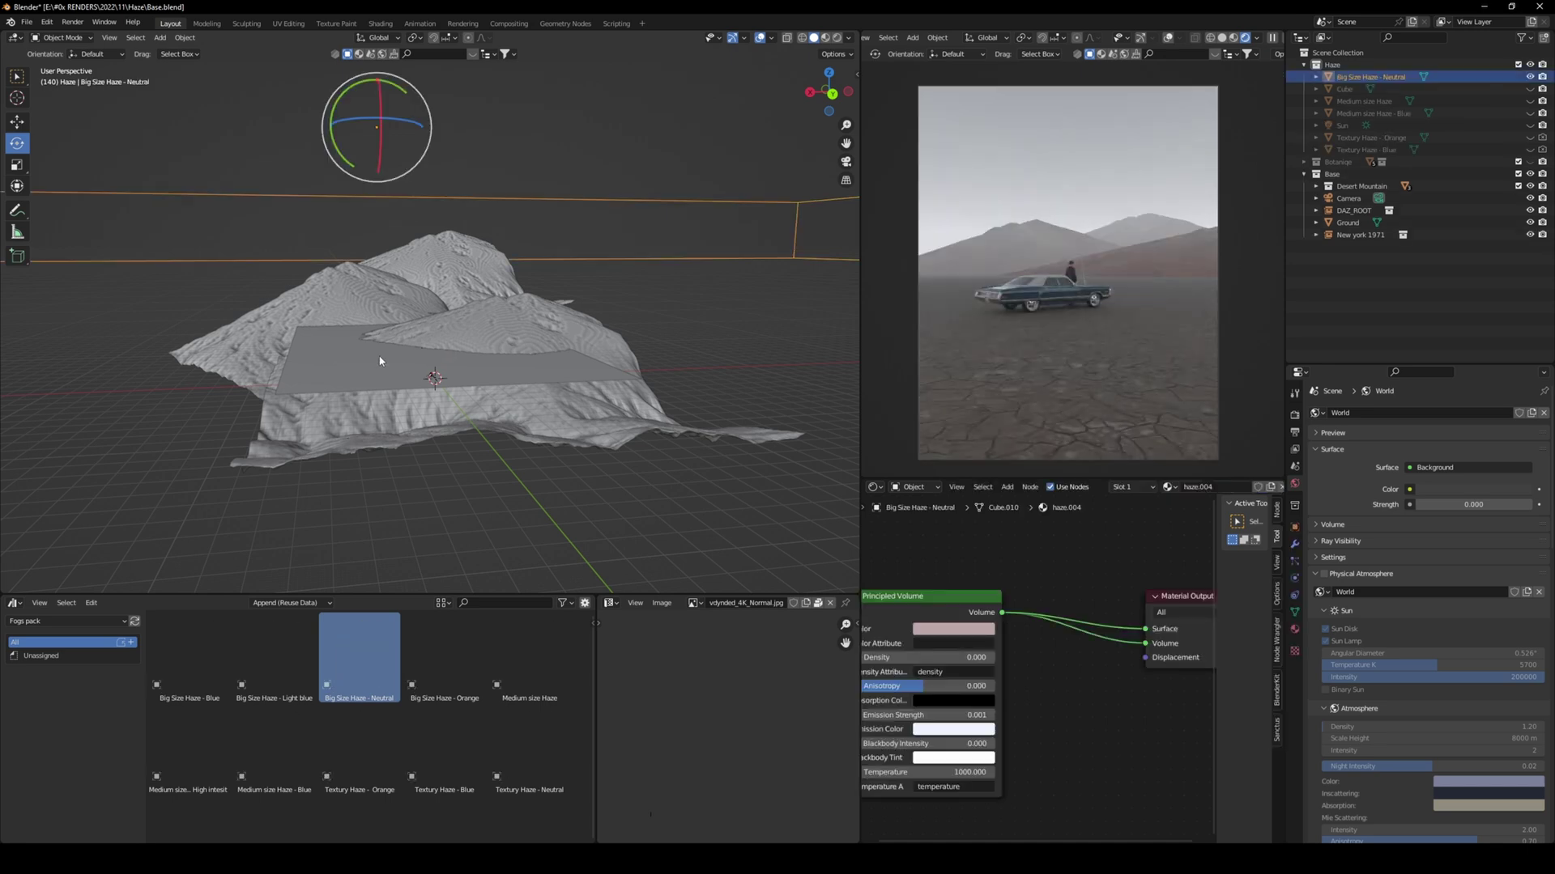
# Replace the Big Size Haze - Neutral object with the Big Size Haze - Orange asset
pyautogui.press('x')
pyautogui.click(380, 361)
pyautogui.moveTo(451, 643); pyautogui.dragTo(391, 352)
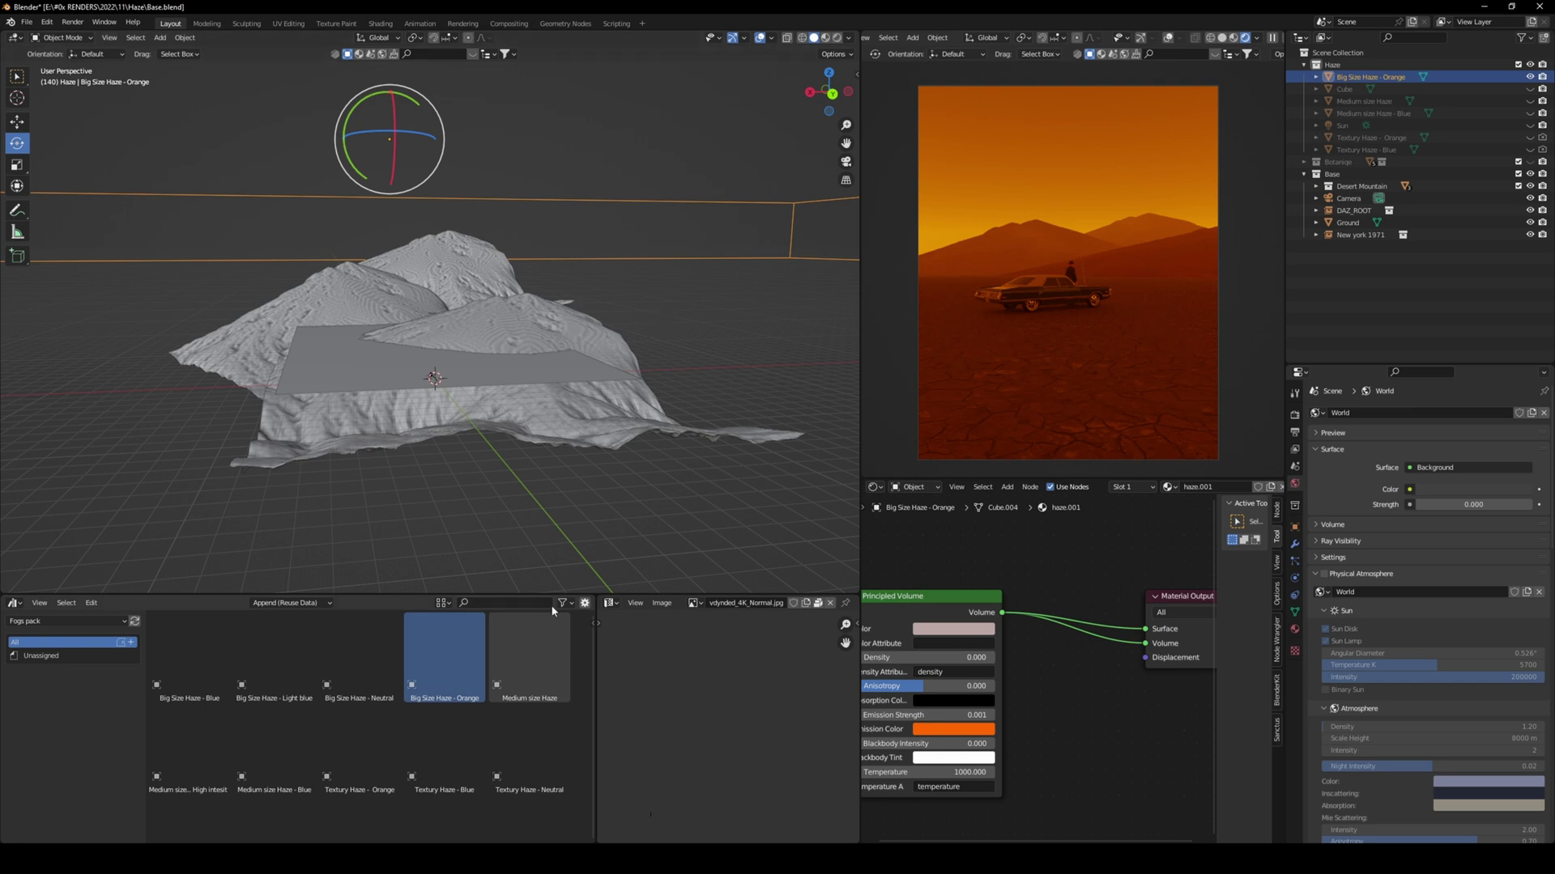
# Delete the Big Size Haze - Orange object and set the world background strength to 11
pyautogui.press('Delete')
pyautogui.click(1474, 505)
pyautogui.write('11')
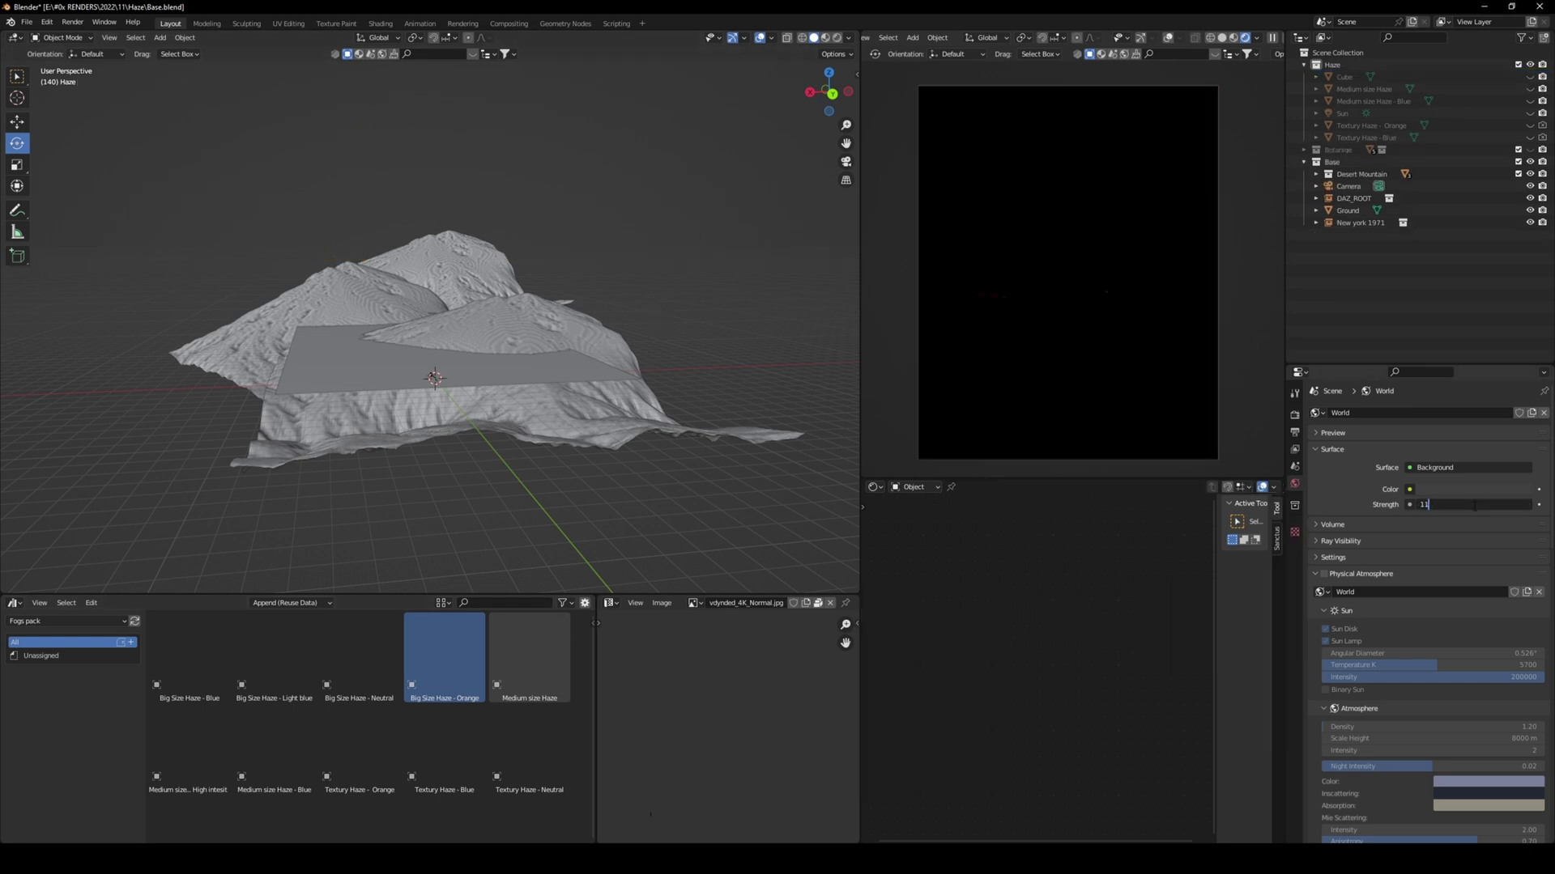
pyautogui.press('Return')
pyautogui.click(1449, 489)
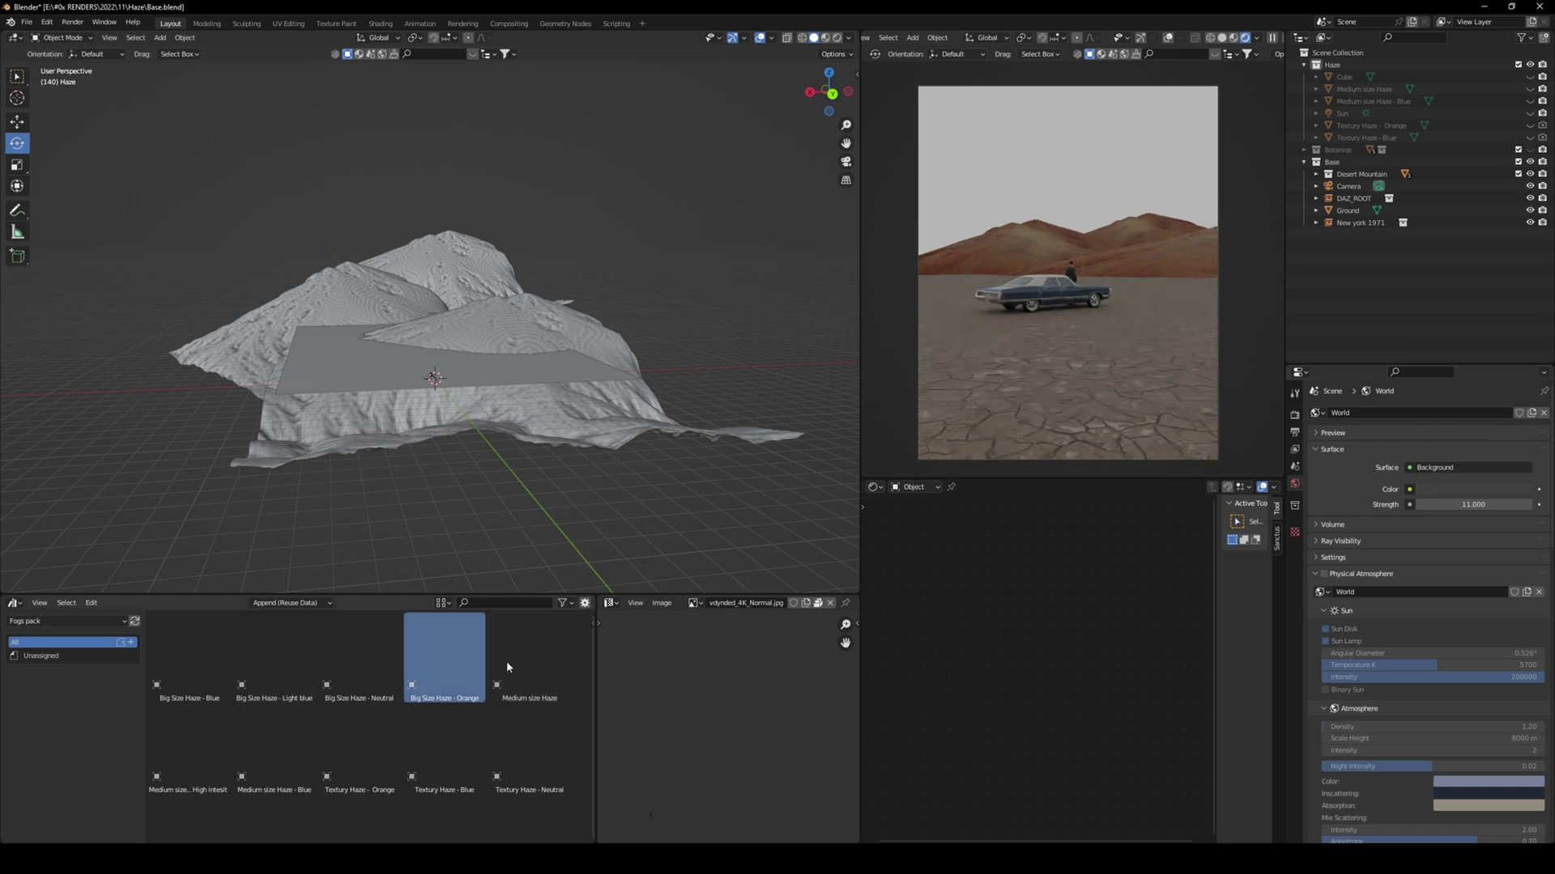
# Add the Medium size Haze asset and a sun light, raising the sun vertically above the terrain
pyautogui.moveTo(528, 669); pyautogui.dragTo(402, 359)
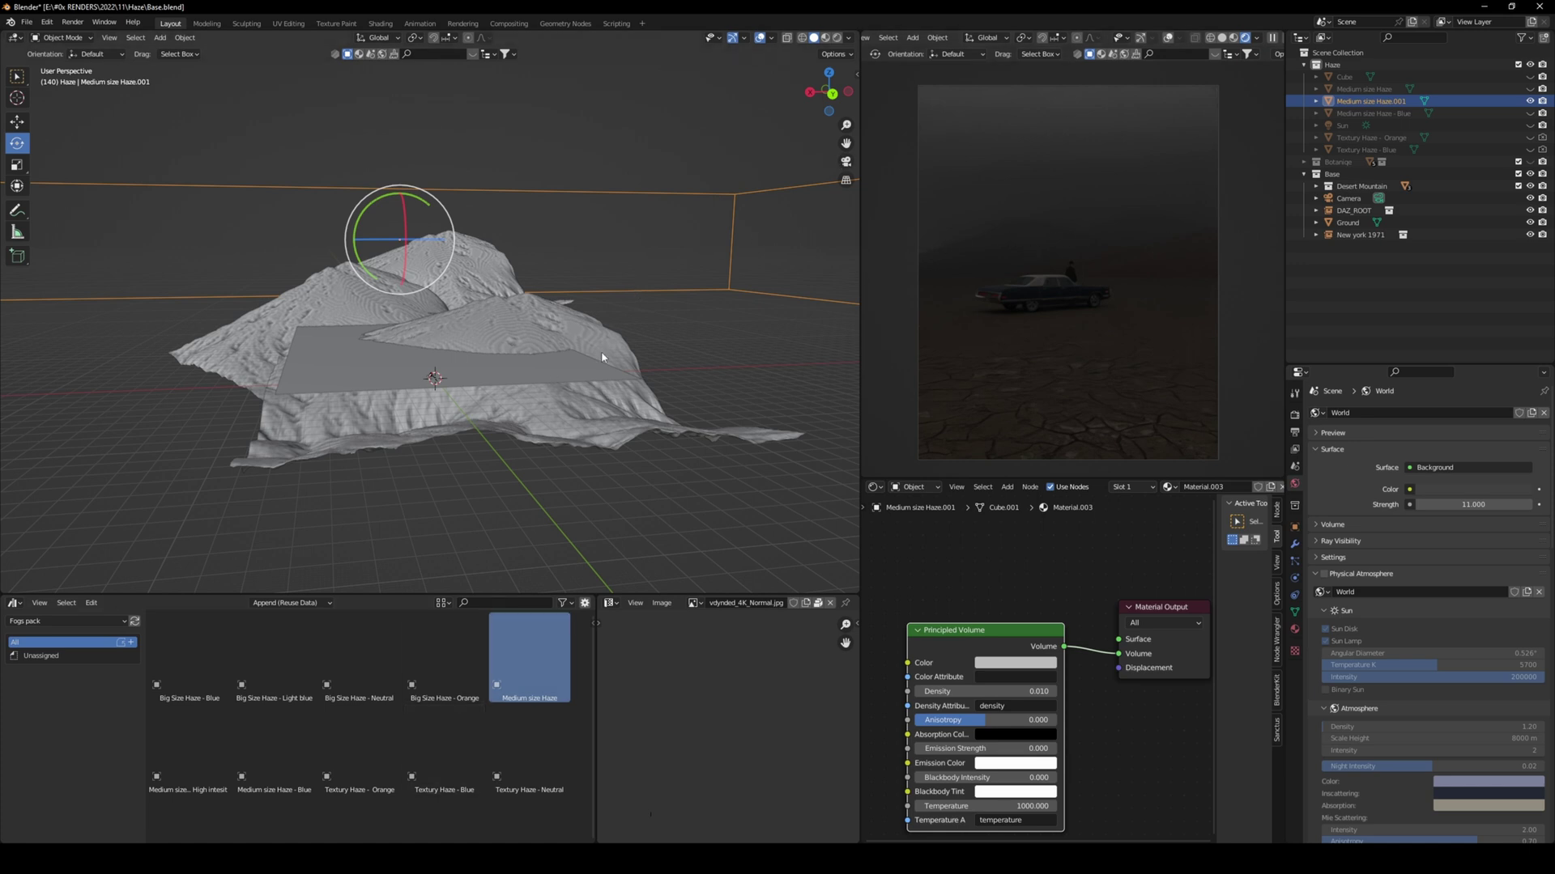
pyautogui.hotkey('shift', 'a')
pyautogui.moveTo(595, 477)
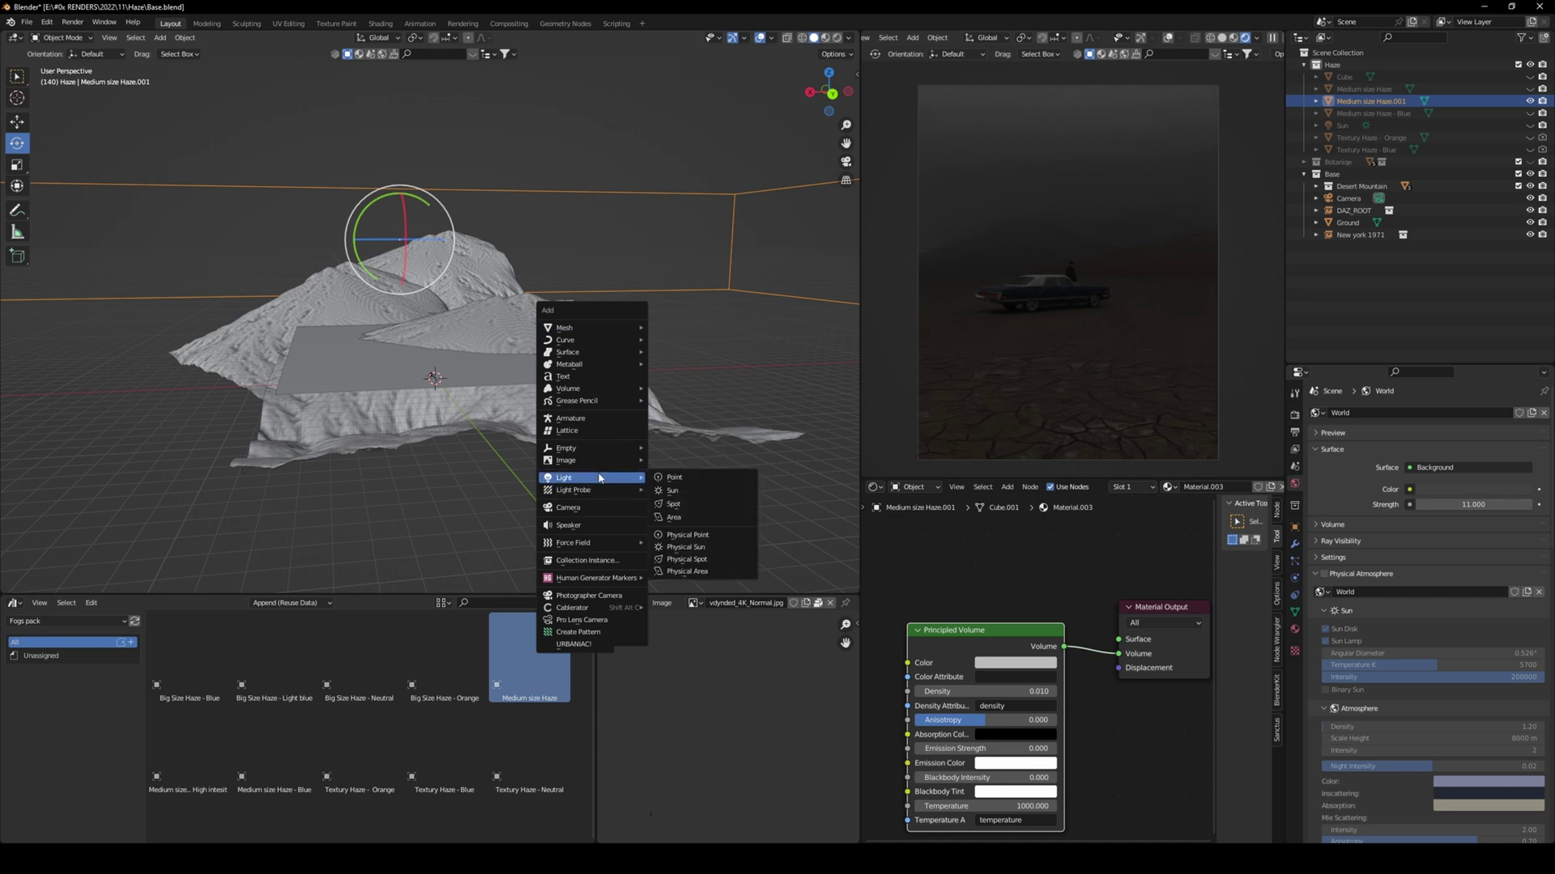
pyautogui.click(688, 490)
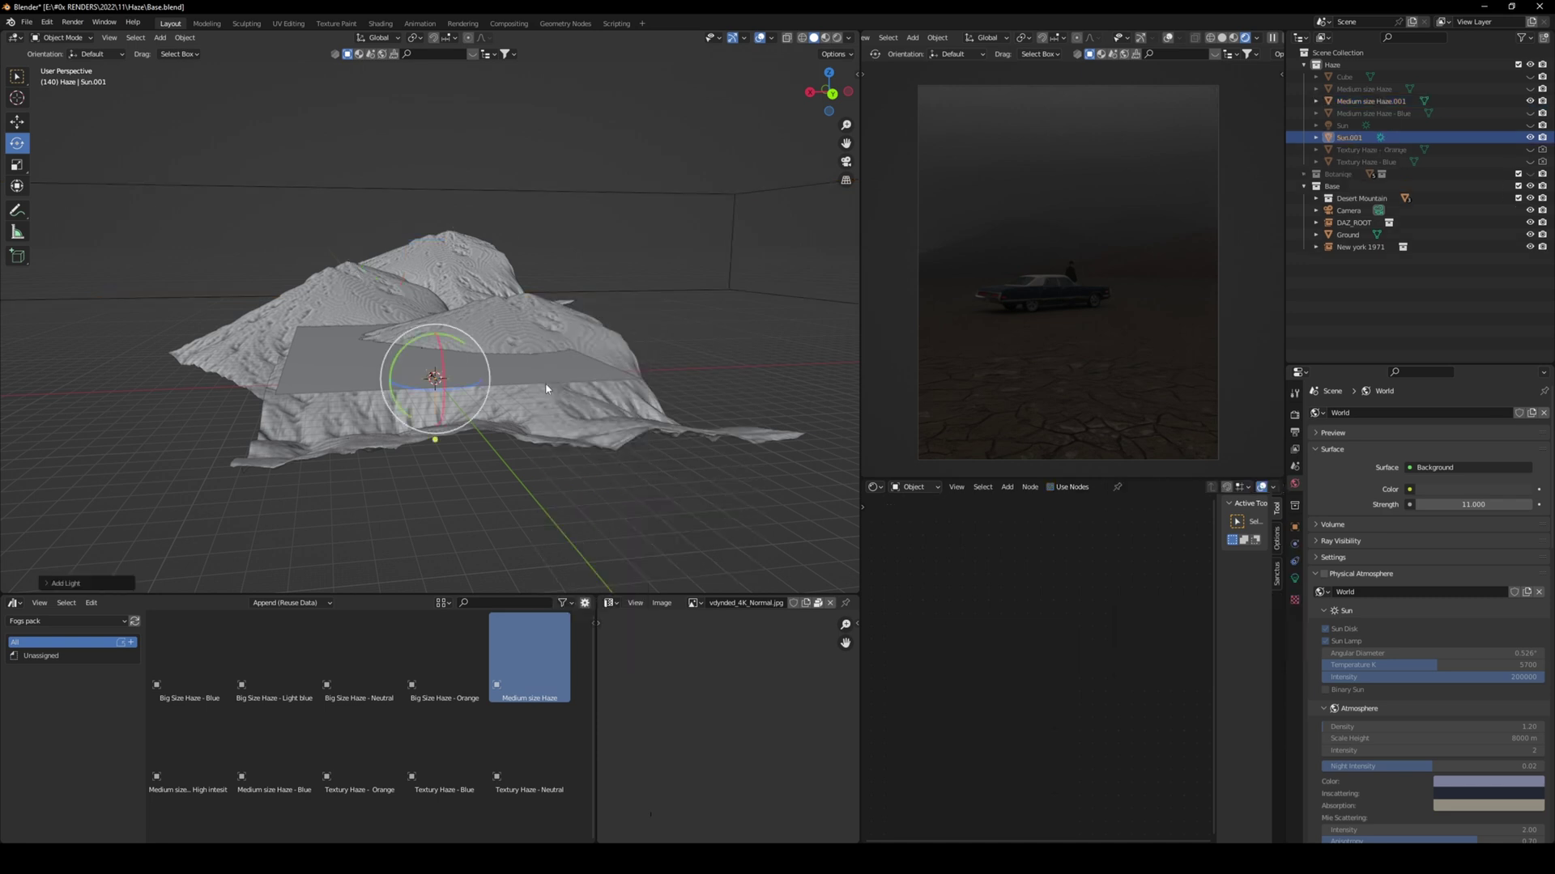
pyautogui.press('g')
pyautogui.press('z')
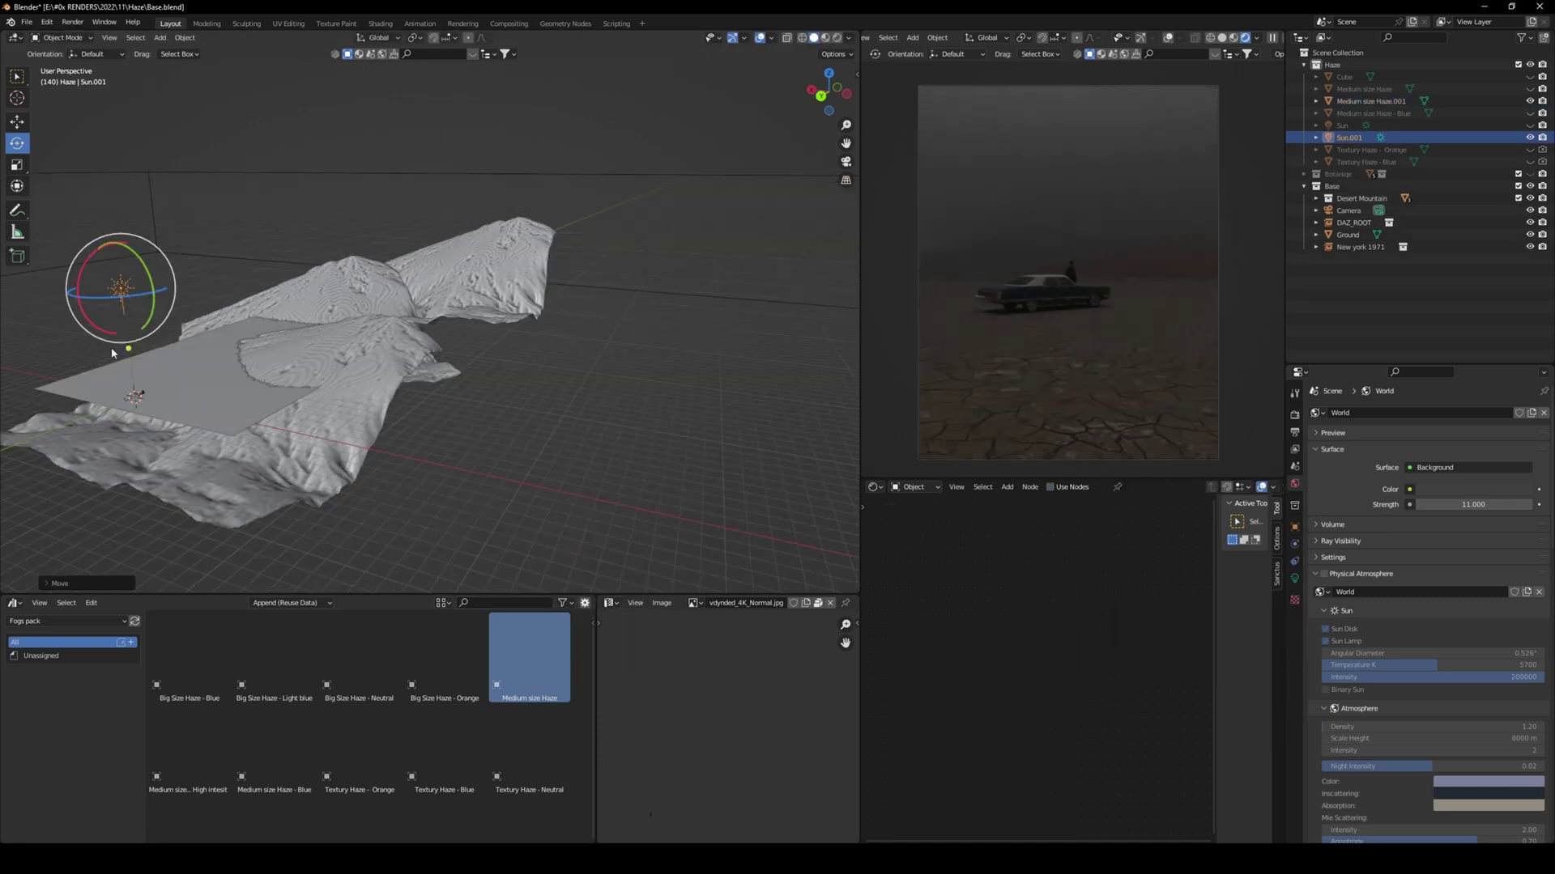
pyautogui.moveTo(112, 353); pyautogui.dragTo(247, 343, button='middle')
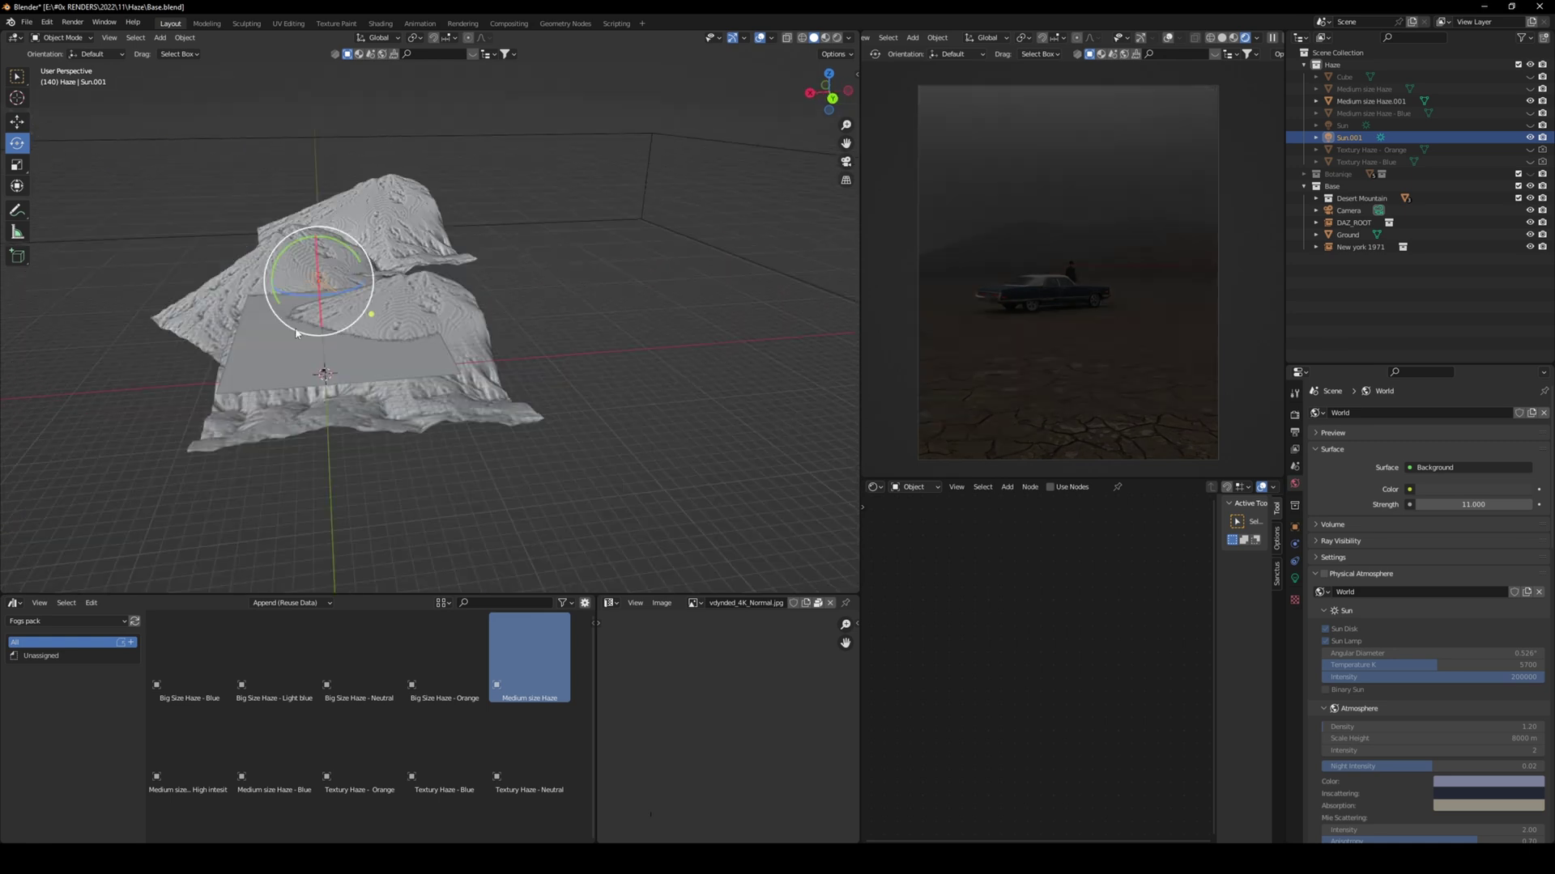
# Delete the newly added sun light from the scene
pyautogui.keyDown('shift'); pyautogui.moveTo(371, 370); pyautogui.dragTo(484, 390, button='middle'); pyautogui.keyUp('shift')
pyautogui.scroll(2, 484, 390)
pyautogui.press('x')
pyautogui.click(484, 387)
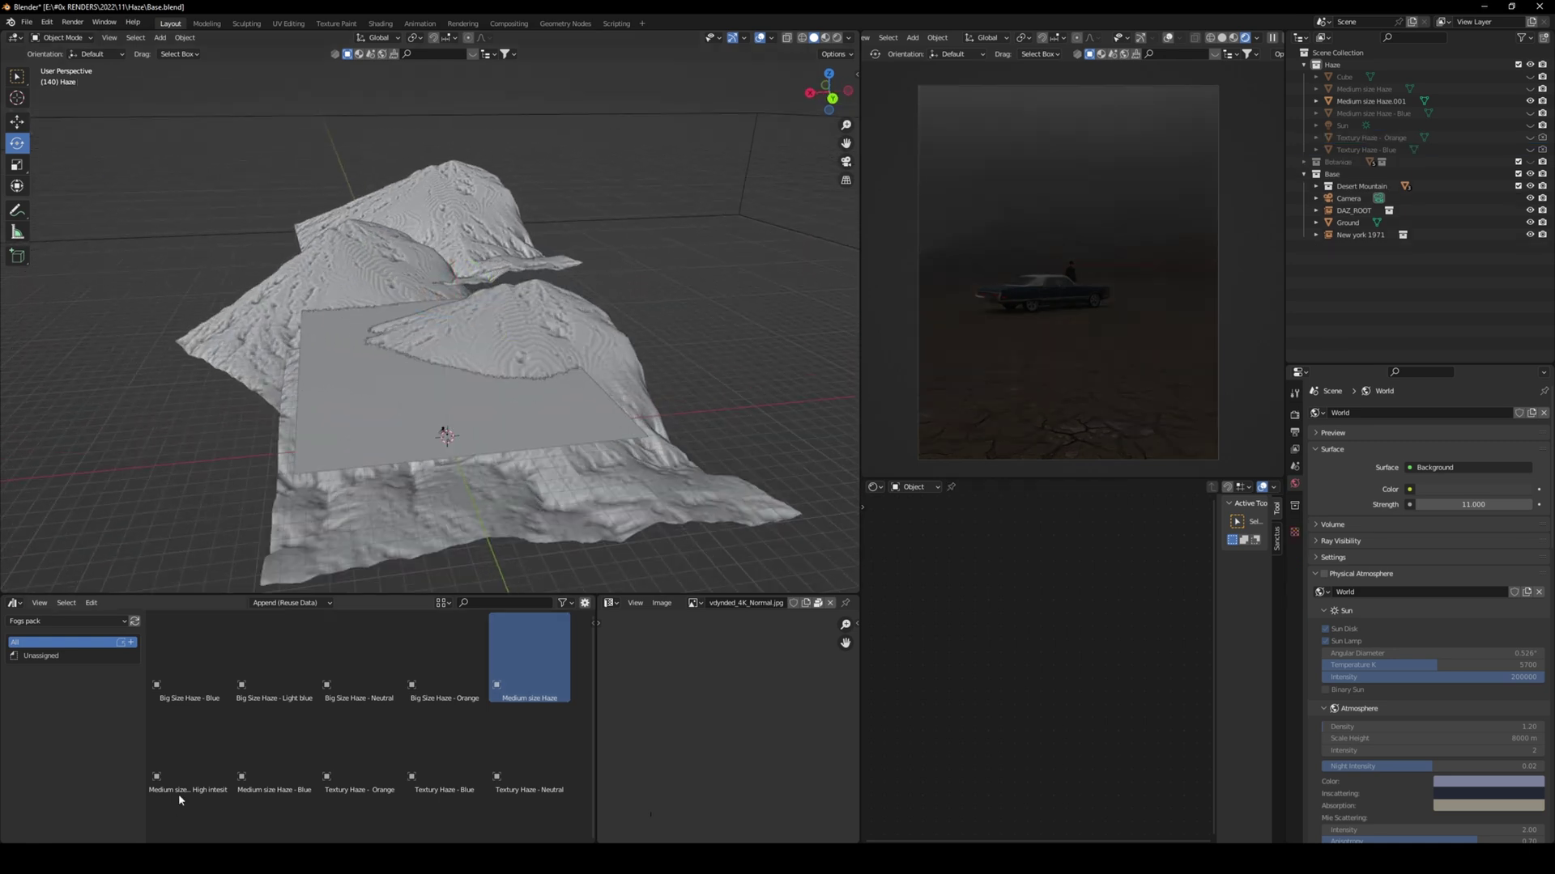
# Replace the added Medium size Haze with its high-intensity variant and open that volume's density for editing
pyautogui.click(654, 225)
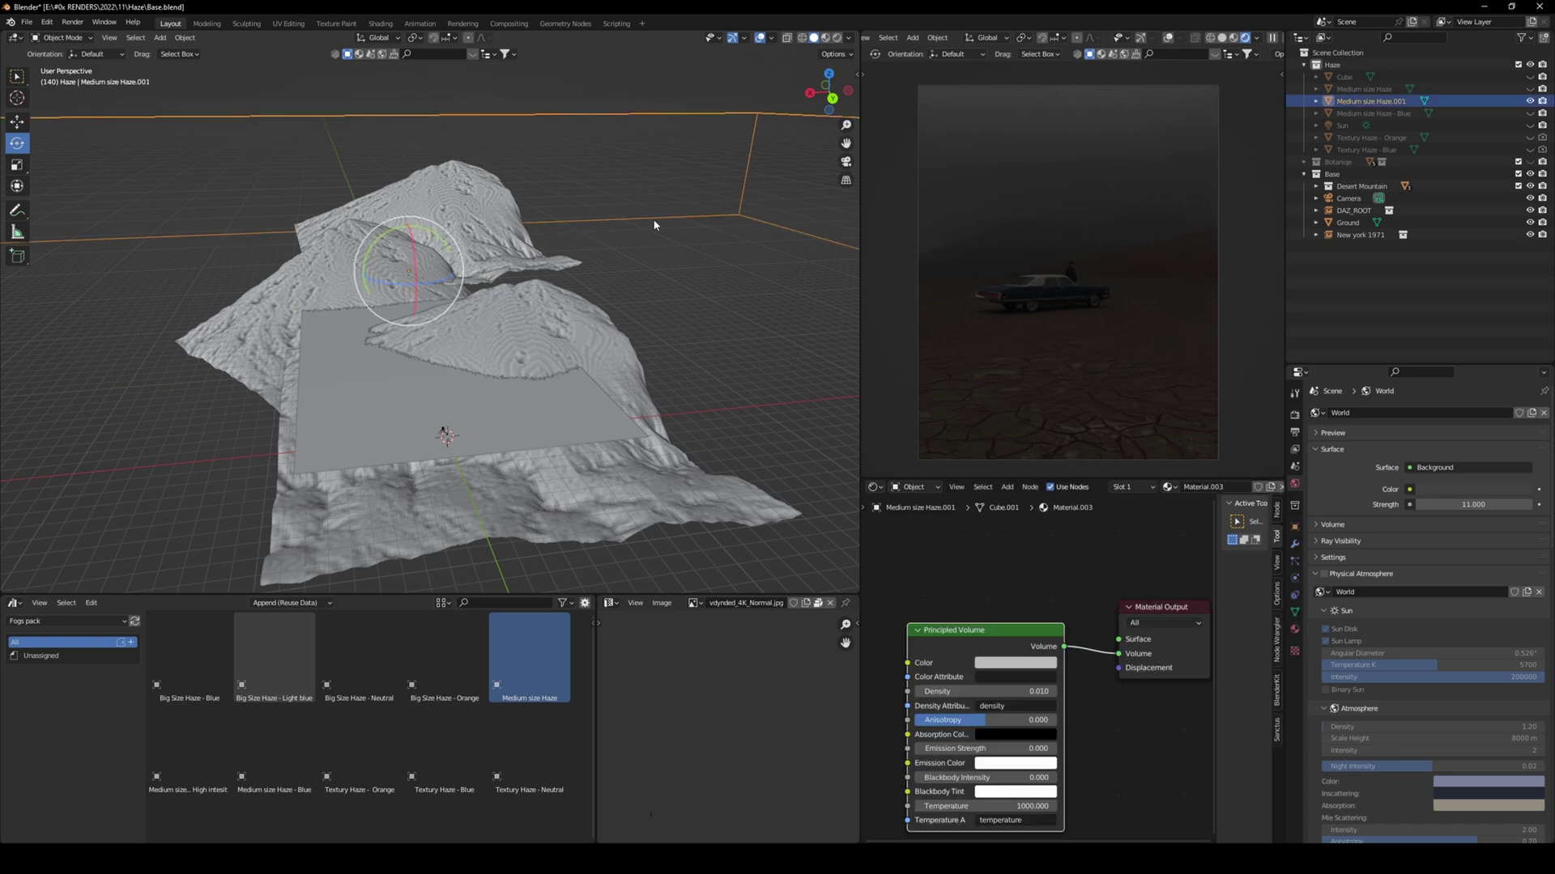
pyautogui.press('x')
pyautogui.click(651, 216)
pyautogui.moveTo(184, 759); pyautogui.dragTo(395, 375)
pyautogui.keyDown('shift'); pyautogui.moveTo(570, 413); pyautogui.dragTo(534, 376, button='middle'); pyautogui.keyUp('shift')
pyautogui.click(984, 691)
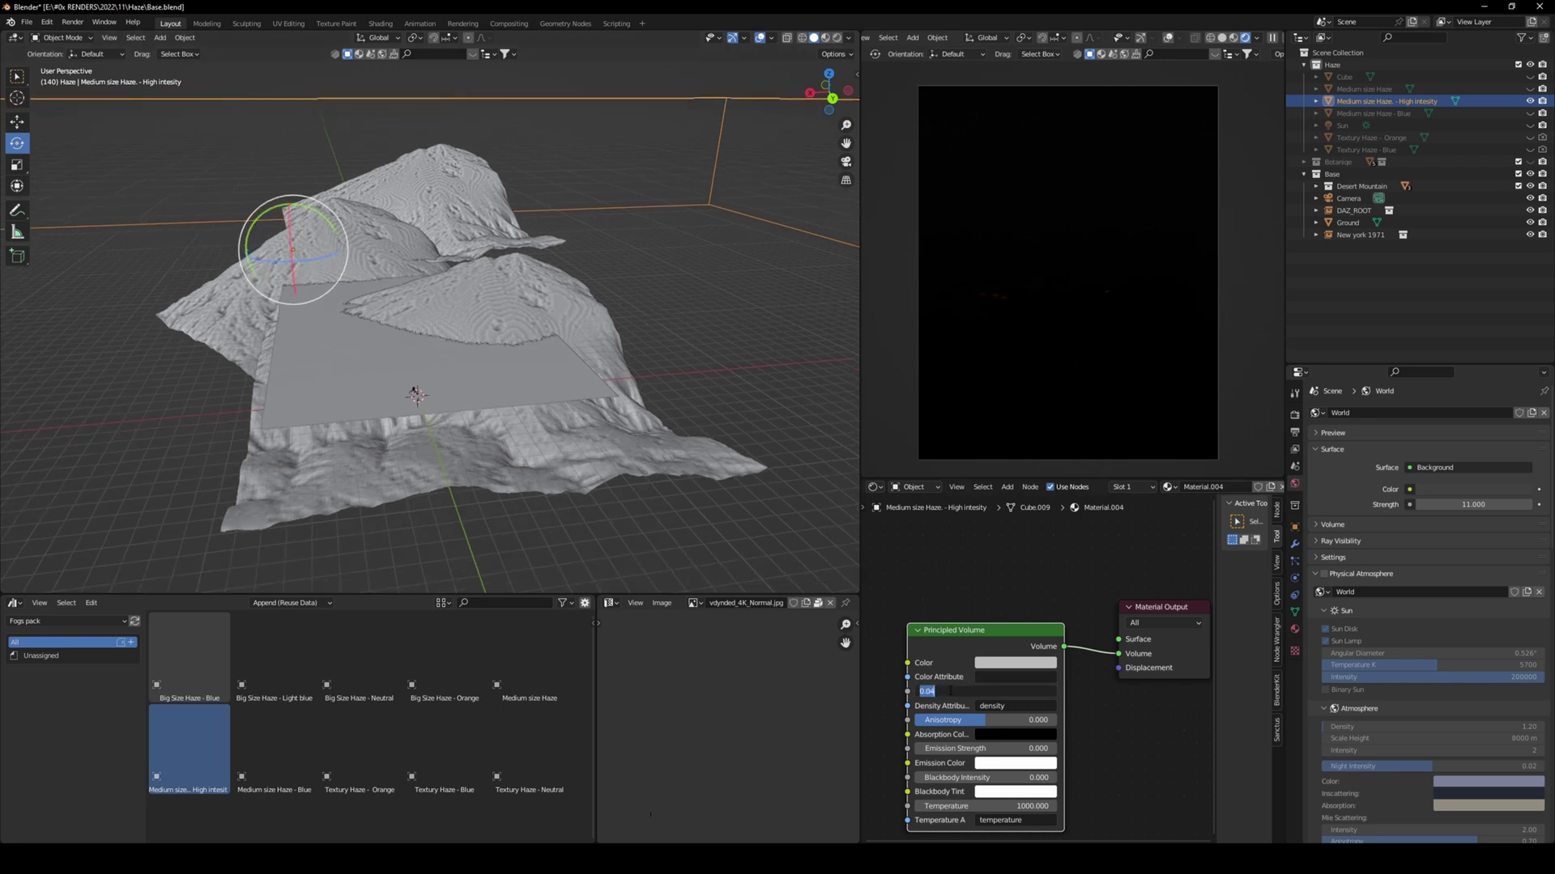
pyautogui.write('0')
# Replace the high-intensity medium haze with the Medium size Haze - Blue asset
pyautogui.press('x')
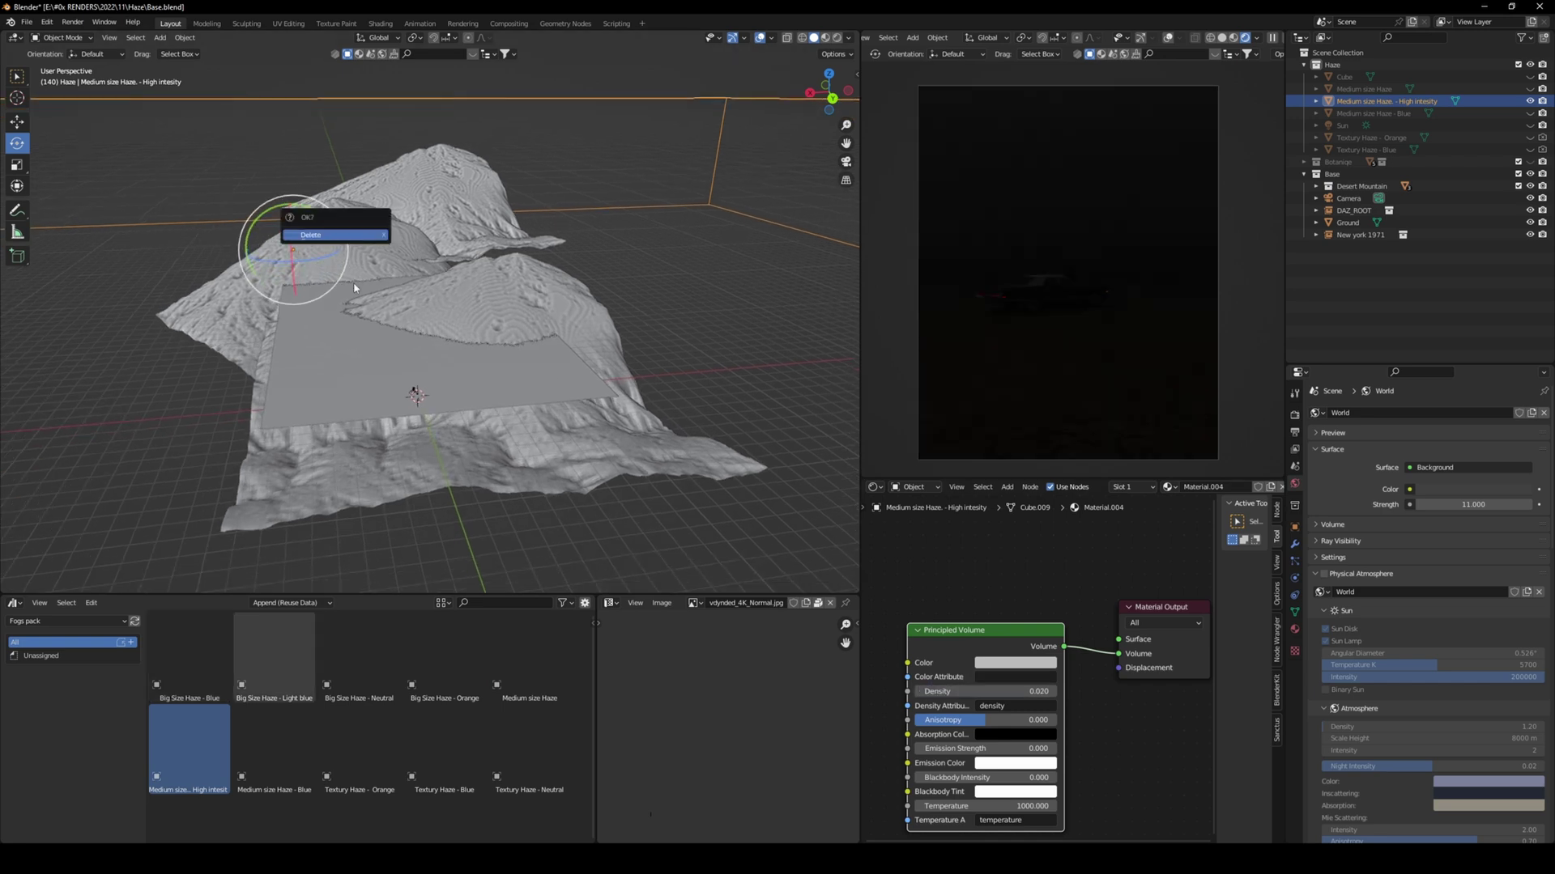
pyautogui.click(336, 234)
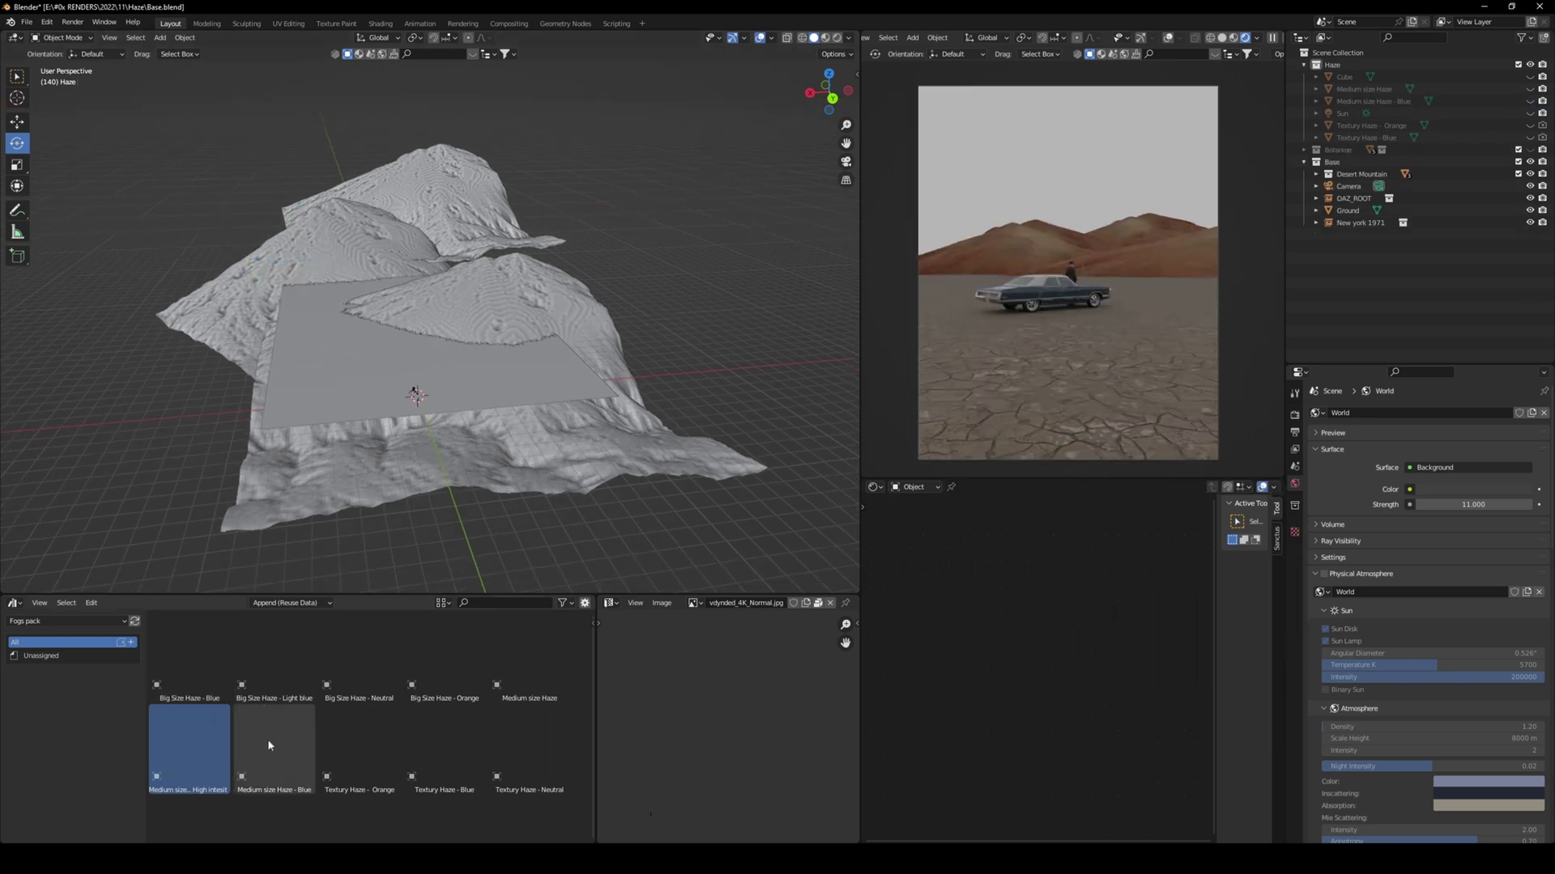
pyautogui.moveTo(270, 744); pyautogui.dragTo(355, 373)
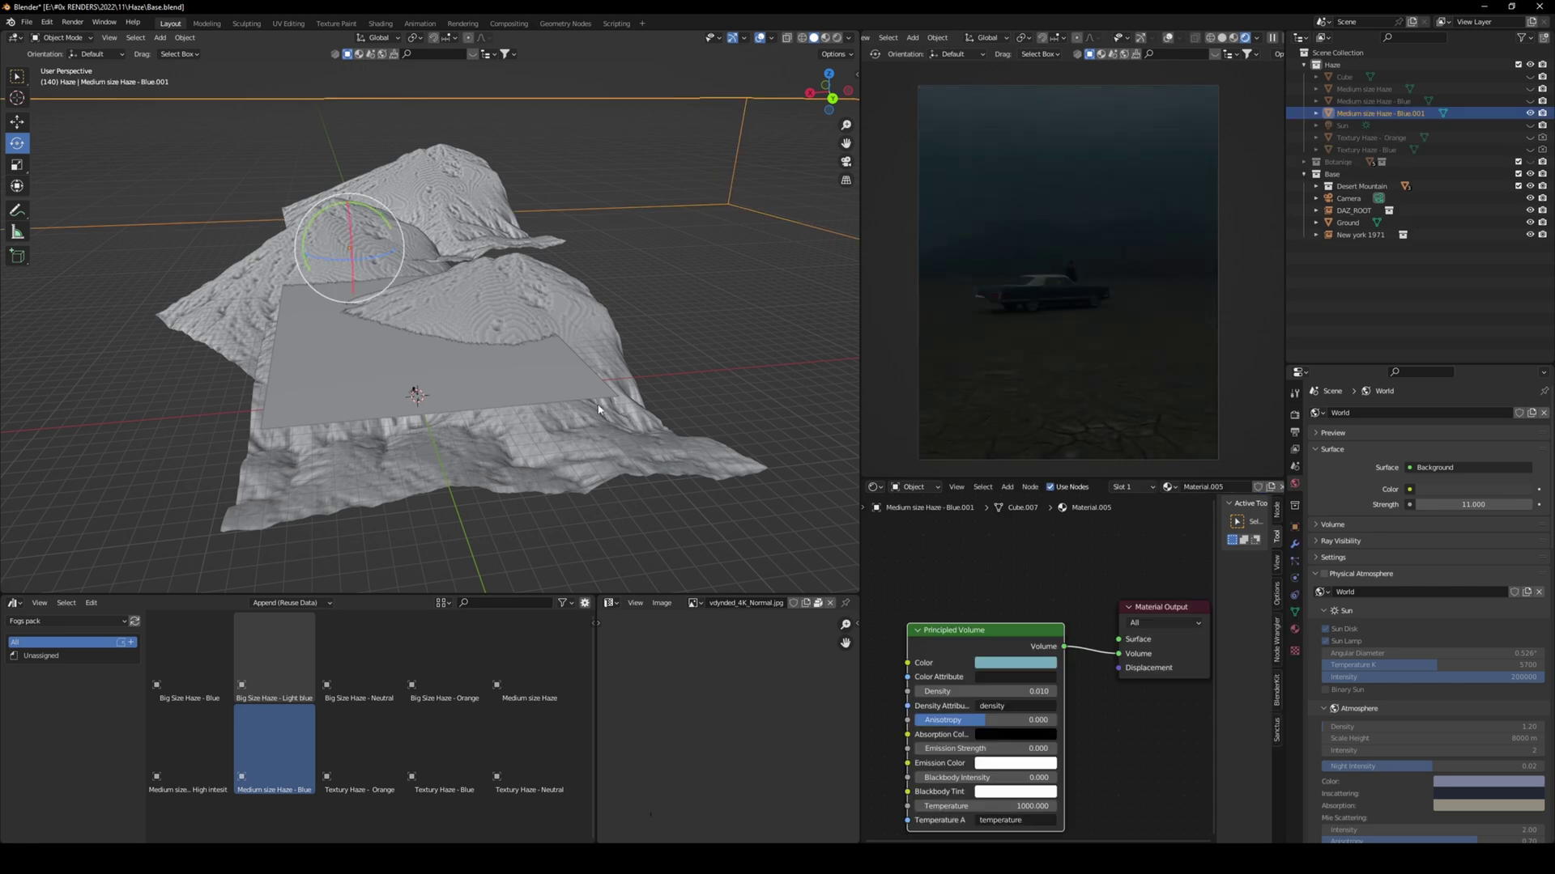
pyautogui.moveTo(564, 443); pyautogui.dragTo(557, 419, button='middle')
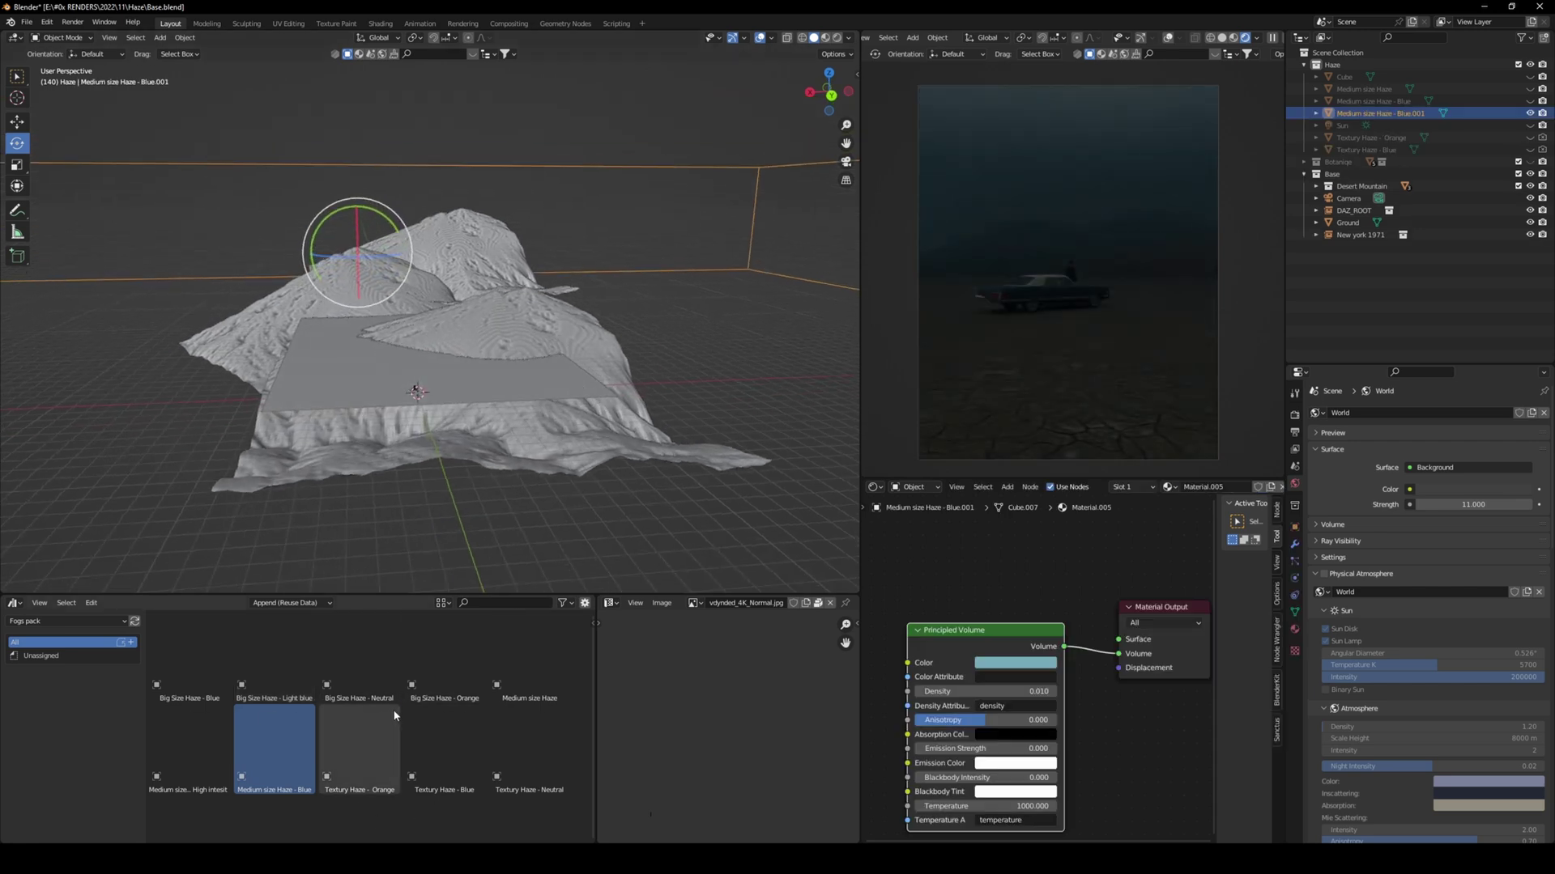
# Delete the added Medium size Haze - Blue object and add the Textury Haze - Orange asset in its place
pyautogui.press('x')
pyautogui.click(413, 487)
pyautogui.moveTo(351, 750); pyautogui.dragTo(475, 385)
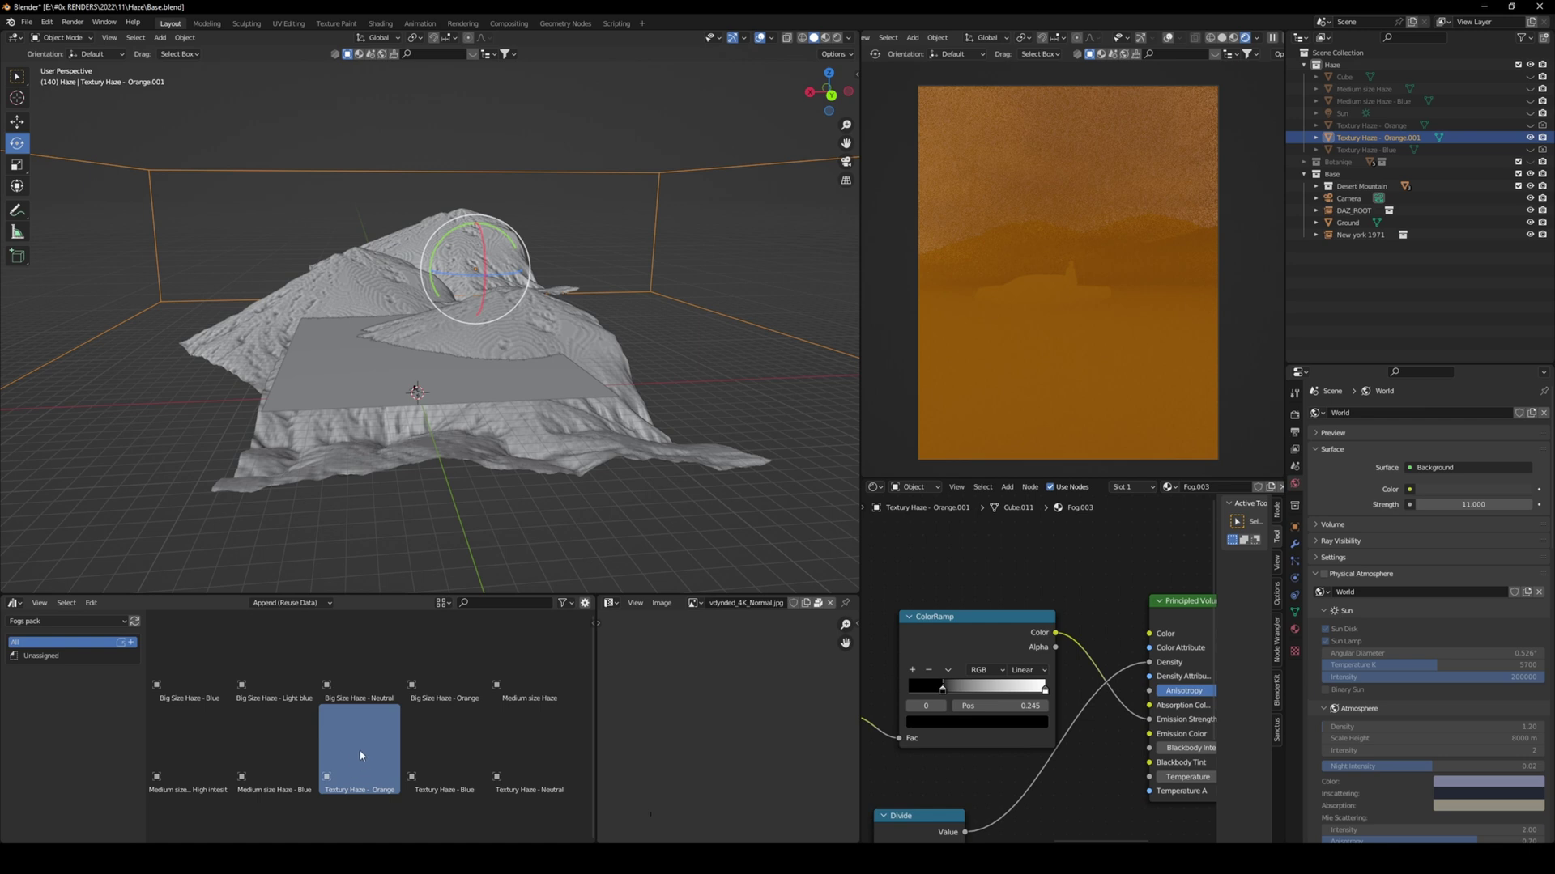
# Set the rotation in the orange haze material's Mapping node to -124° on Y and 3° on Z
pyautogui.scroll(-3, 1047, 702)
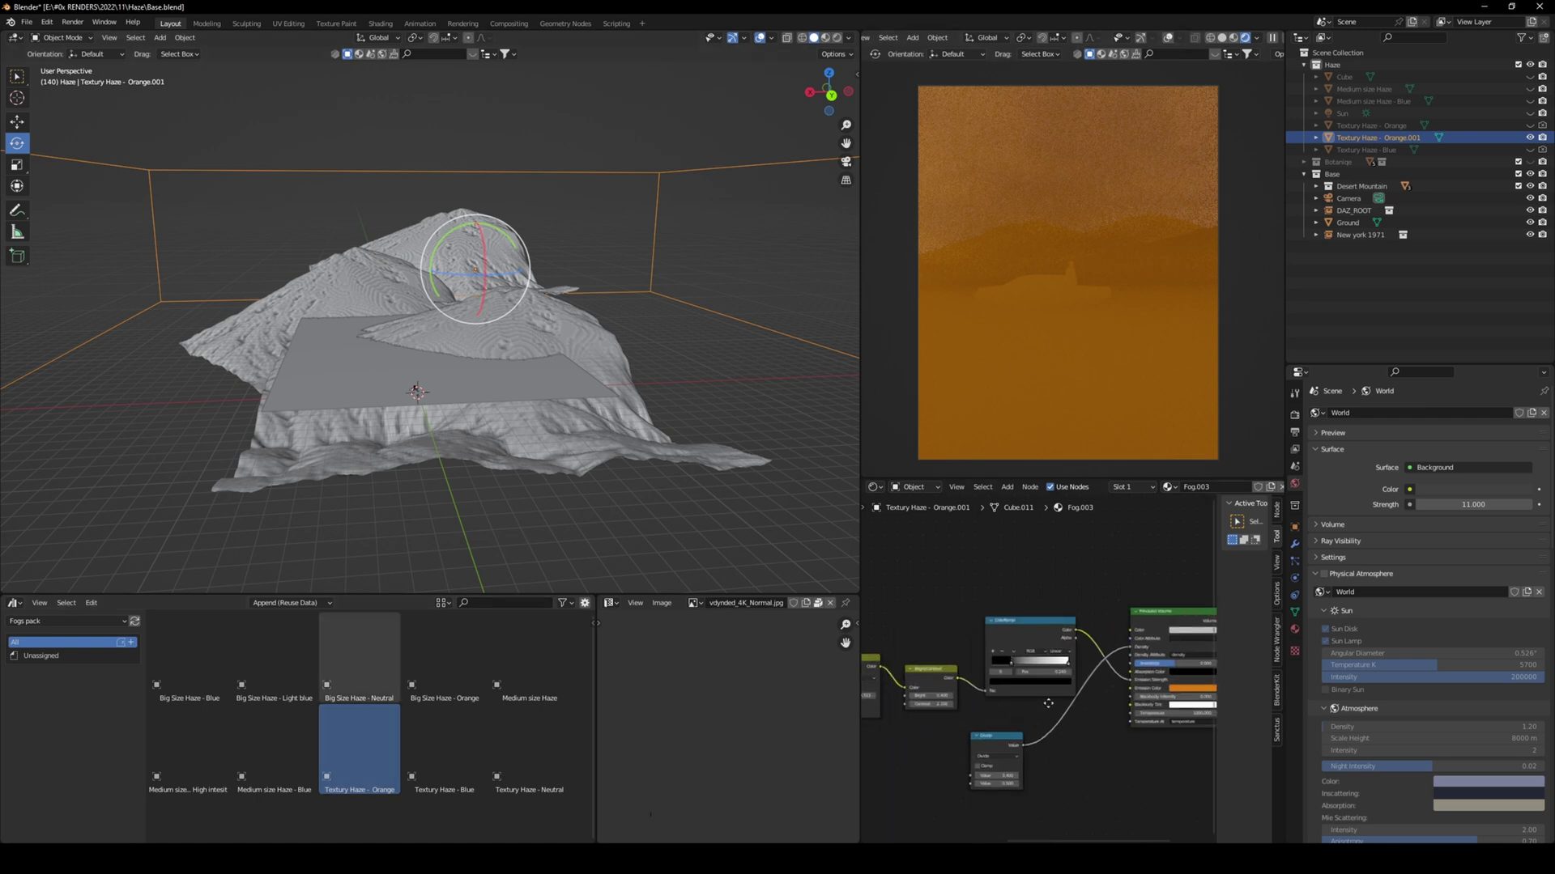
pyautogui.moveTo(1047, 703); pyautogui.dragTo(960, 690, button='middle')
pyautogui.scroll(2, 1120, 694)
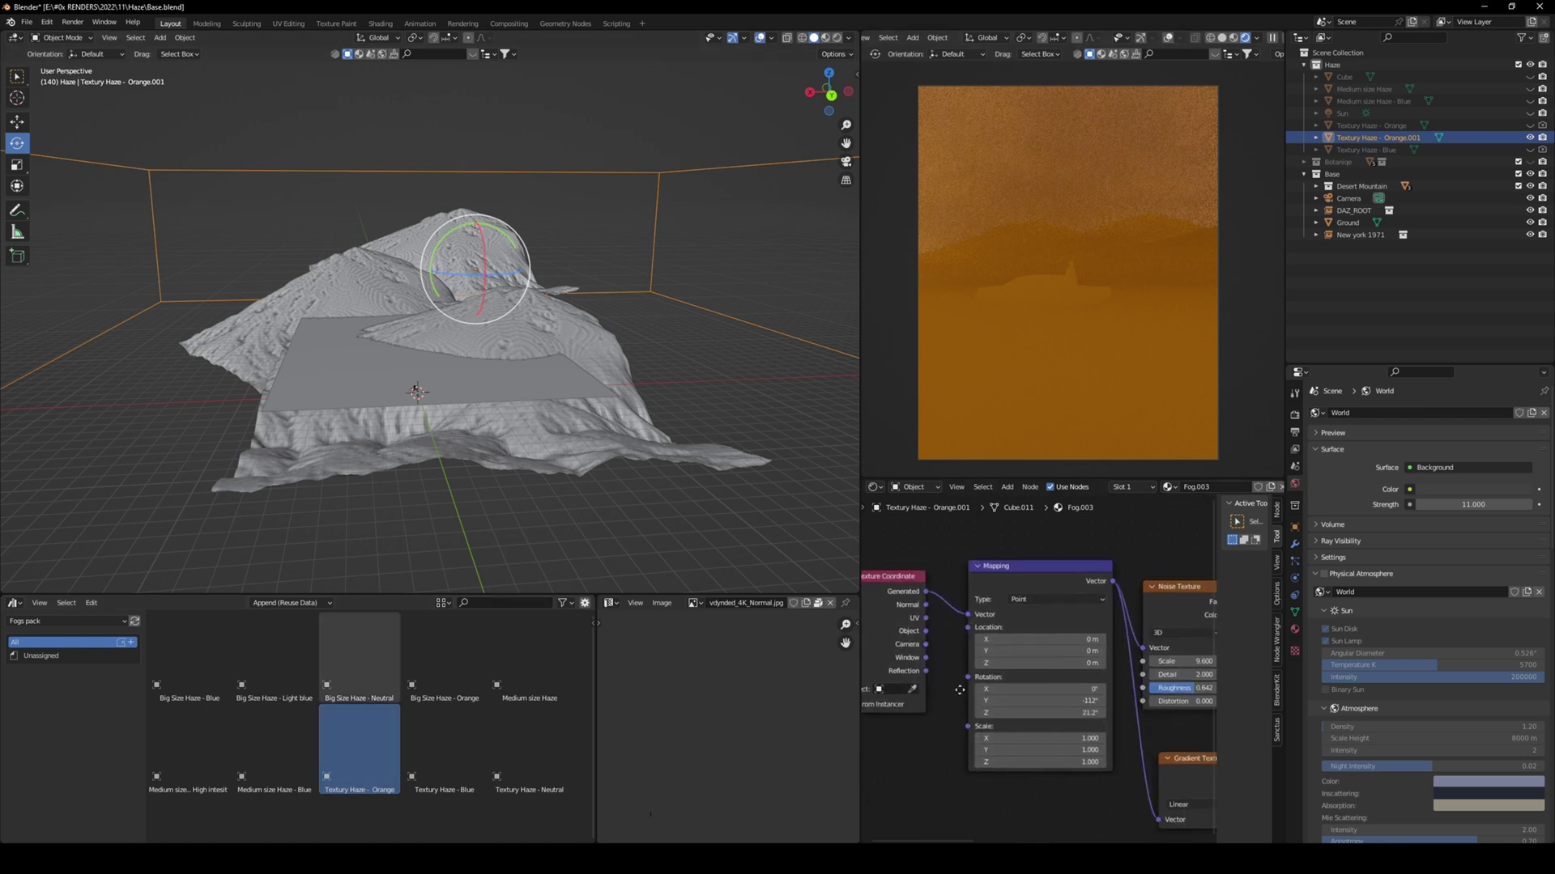
pyautogui.scroll(2, 959, 690)
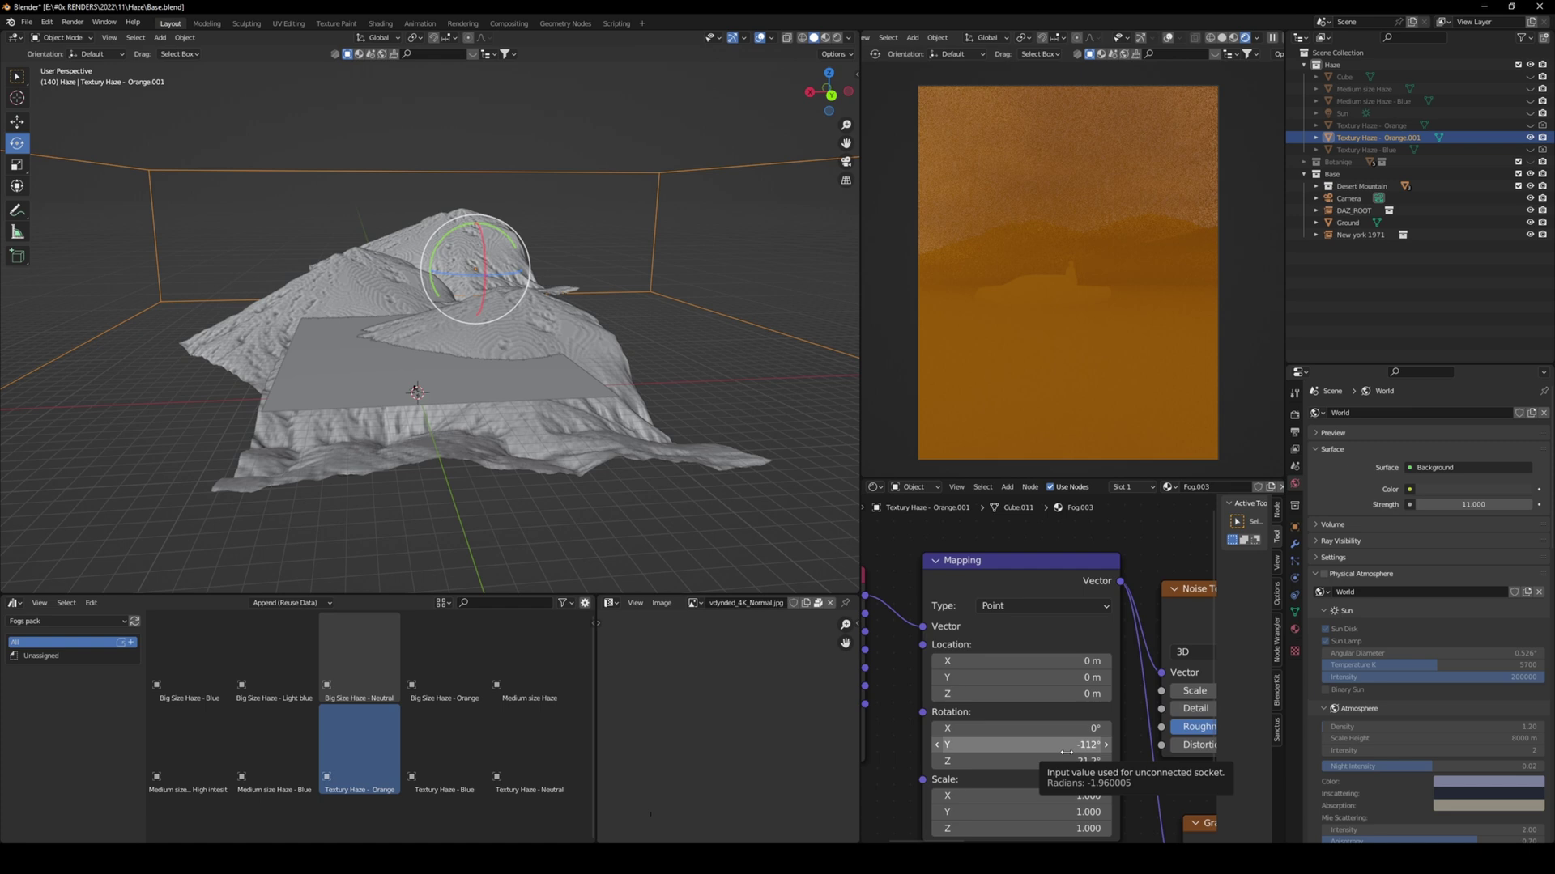
pyautogui.moveTo(1067, 752); pyautogui.dragTo(970, 761)
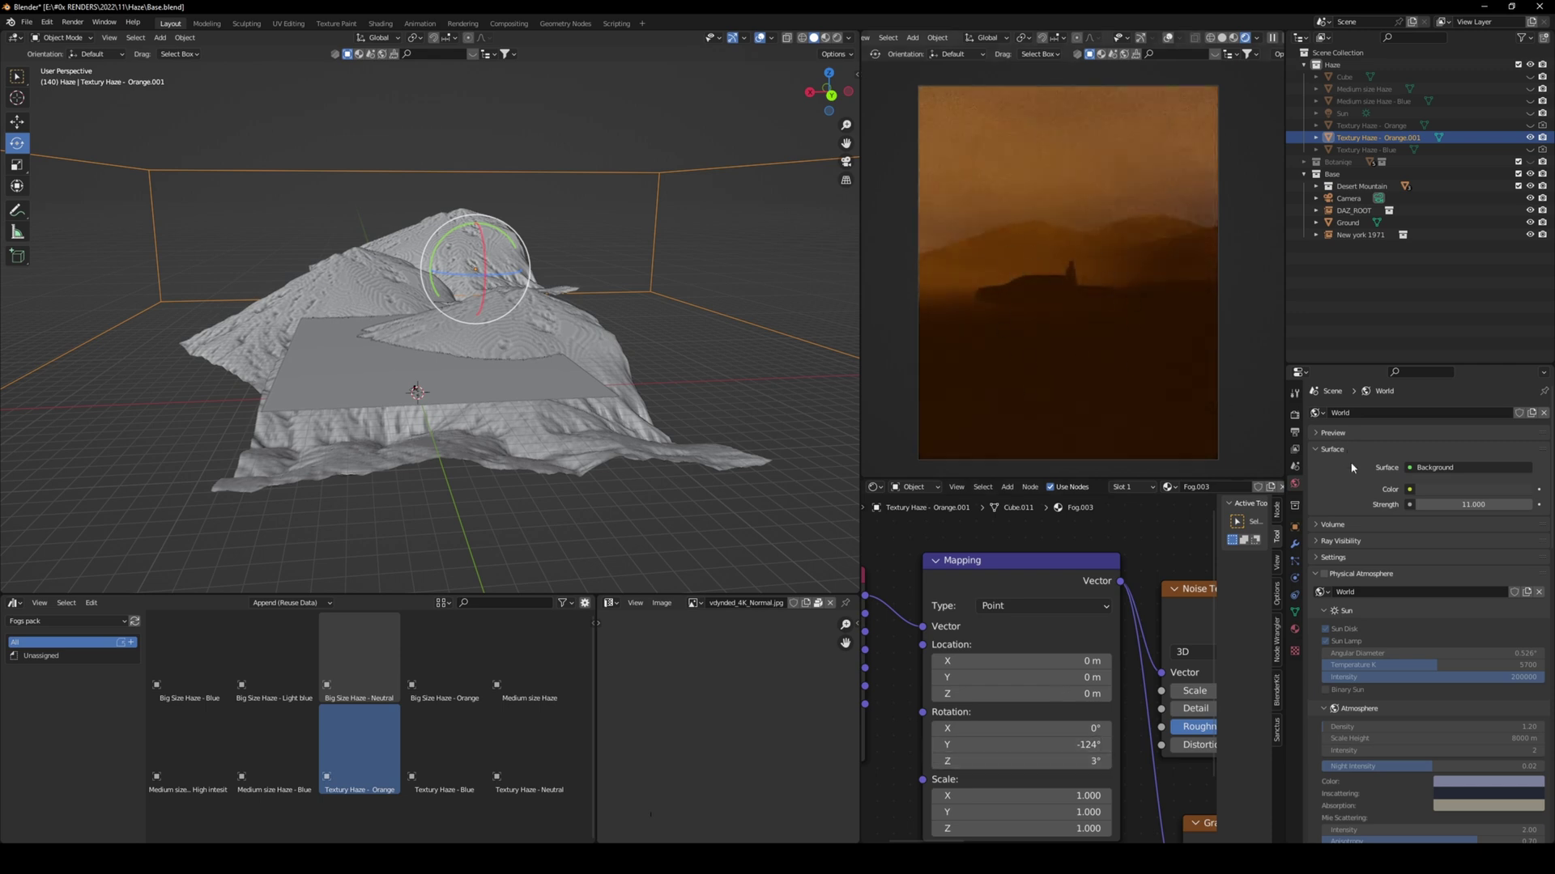
# Set the world background strength to 0 and inspect the haze texture around the figure in the rendered view
pyautogui.moveTo(1500, 507); pyautogui.dragTo(1411, 507)
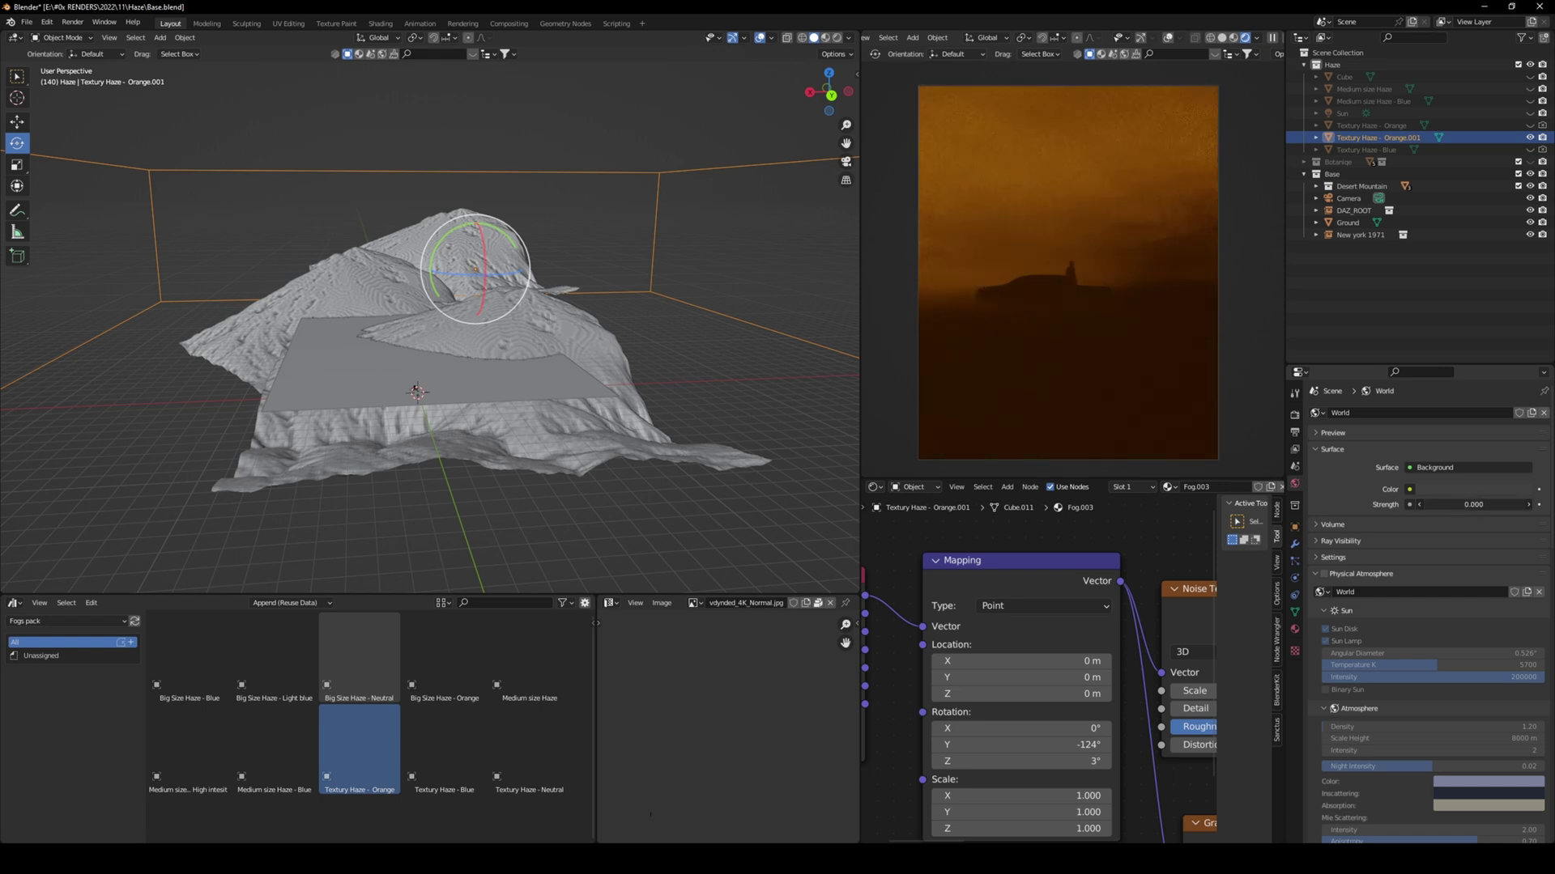
pyautogui.scroll(5, 1103, 320)
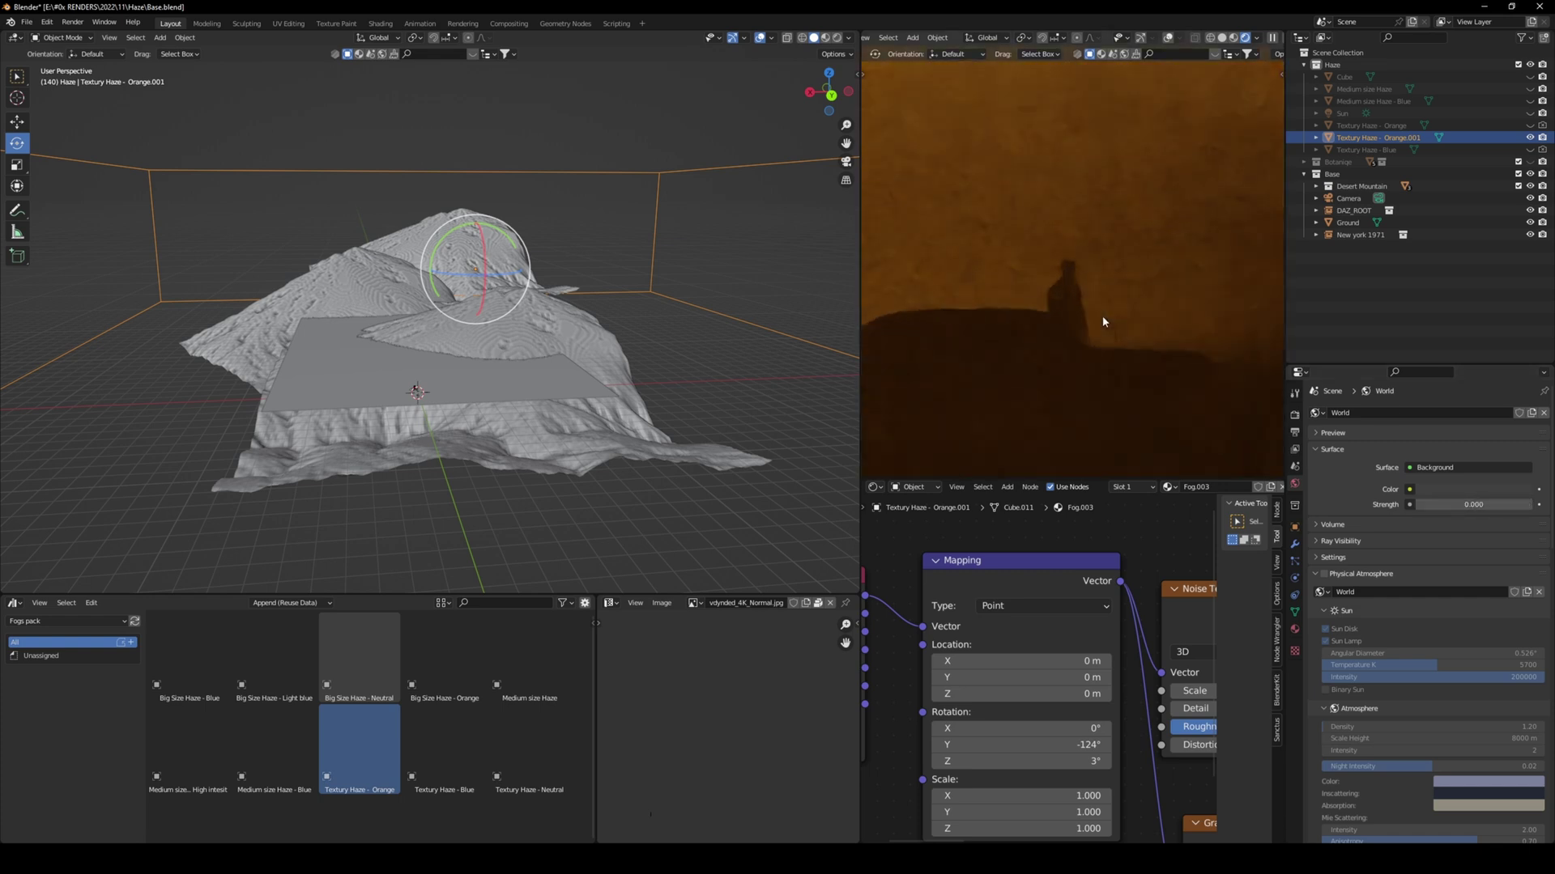
pyautogui.press('Home')
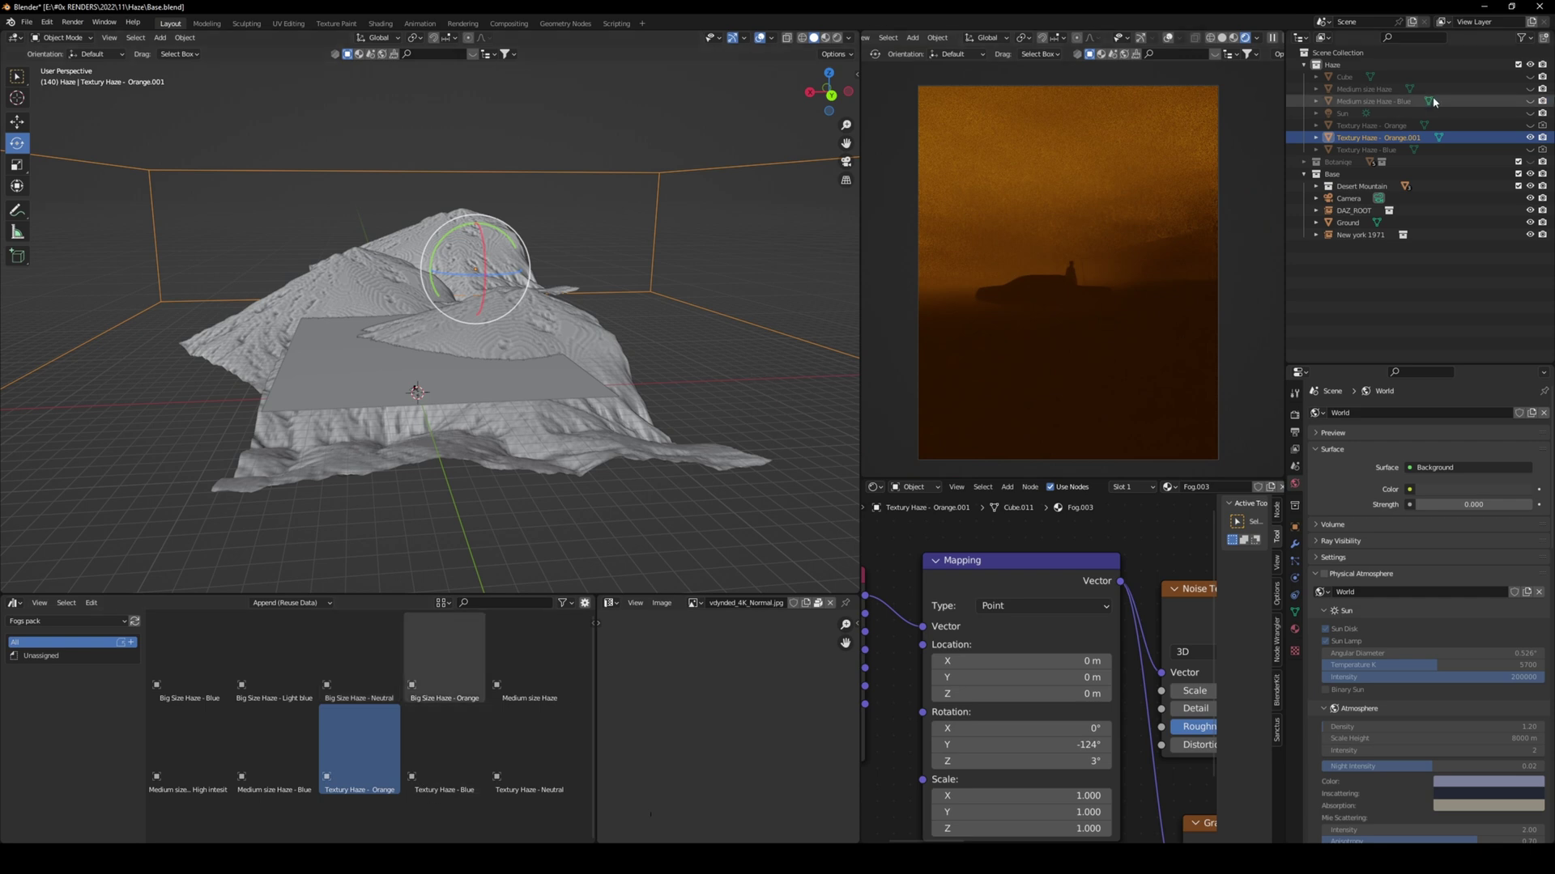
# Hide the added Textury Haze - Orange object and show the existing Textury Haze - Blue object in the viewport
pyautogui.click(1529, 138)
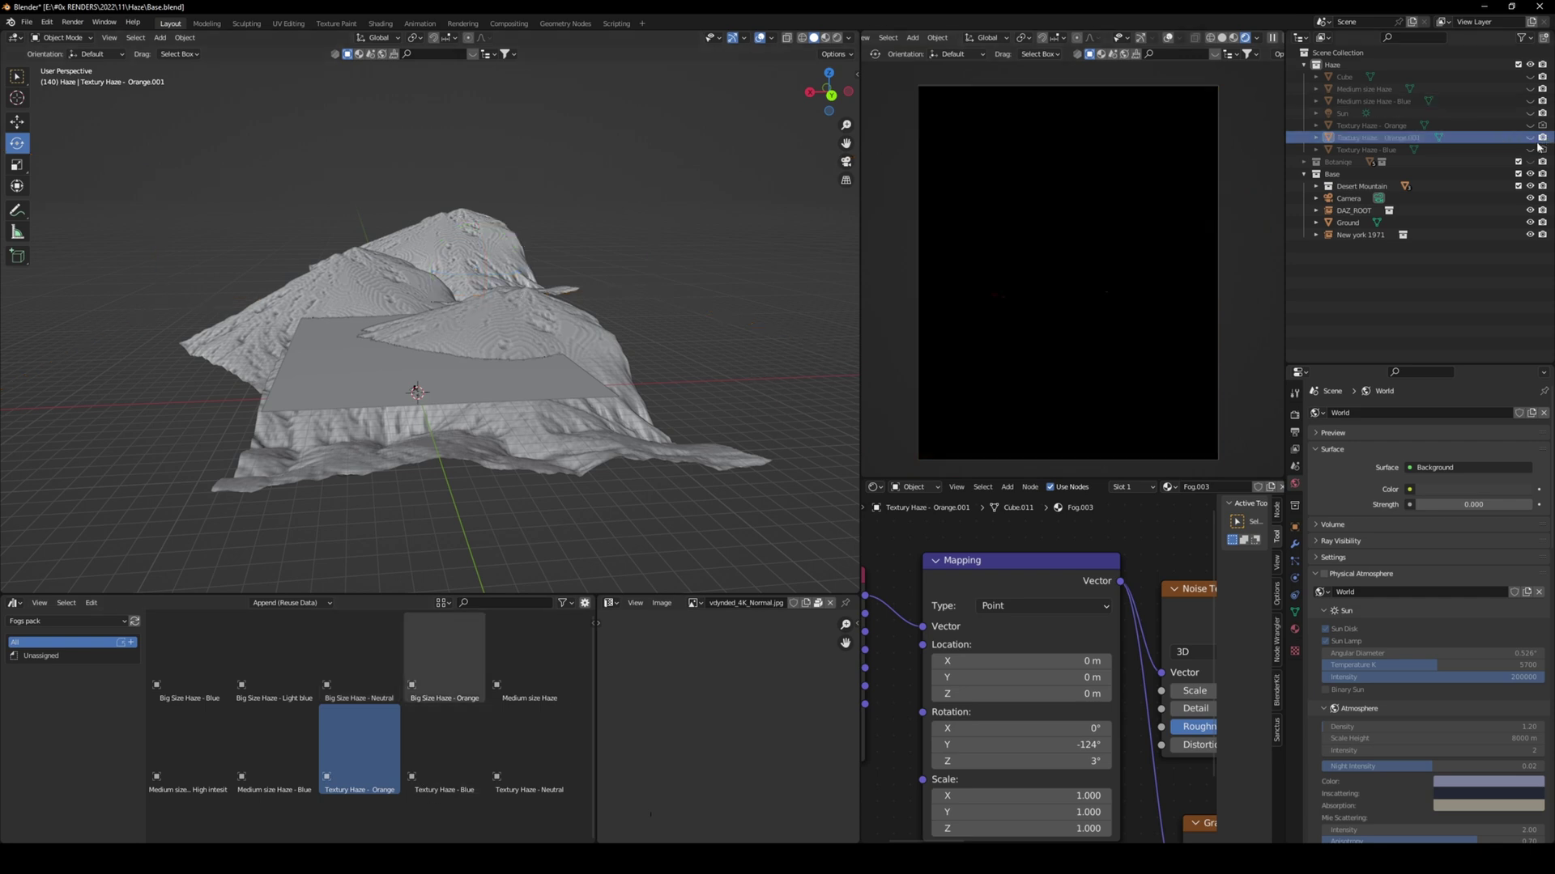
pyautogui.click(1530, 150)
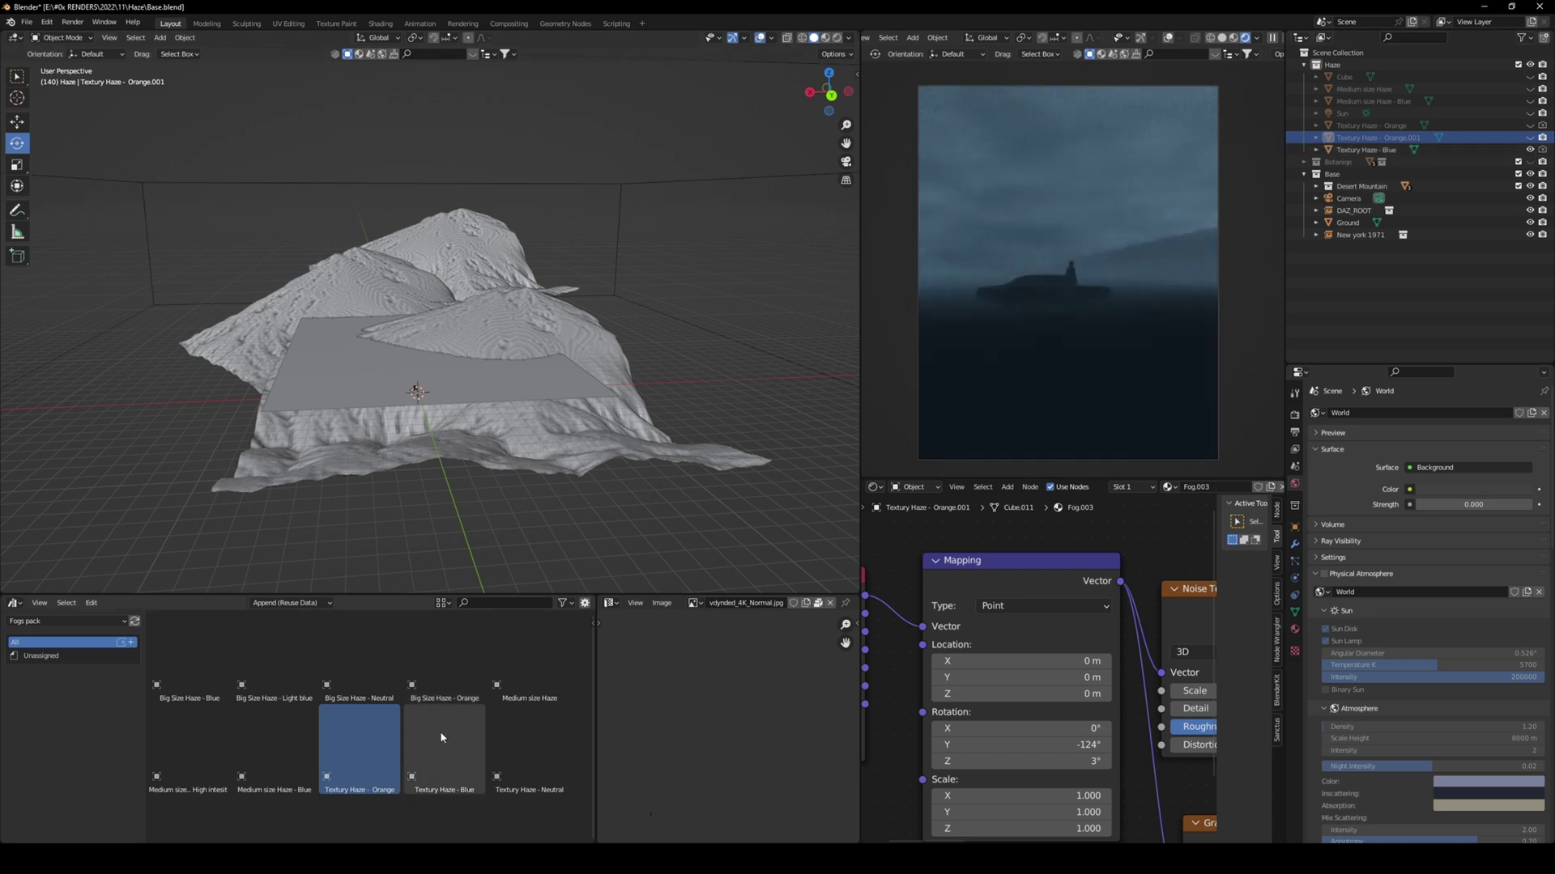
pyautogui.click(460, 740)
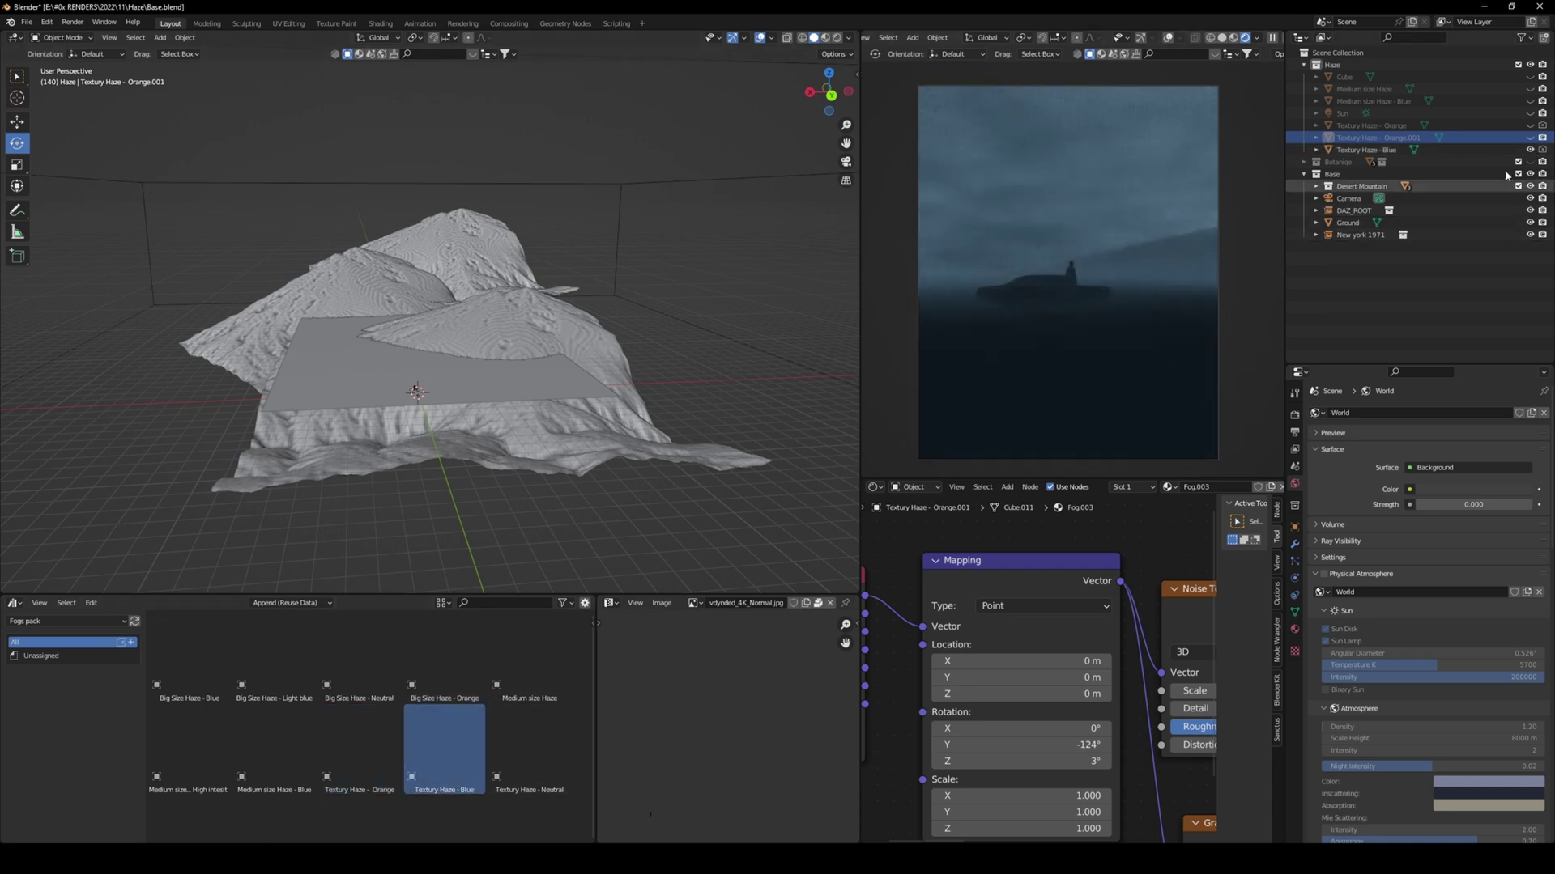
# Hide the Textury Haze - Blue object and add the Textury Haze - Neutral asset to the scene
pyautogui.click(1531, 150)
pyautogui.click(529, 749)
pyautogui.moveTo(498, 531); pyautogui.dragTo(462, 376)
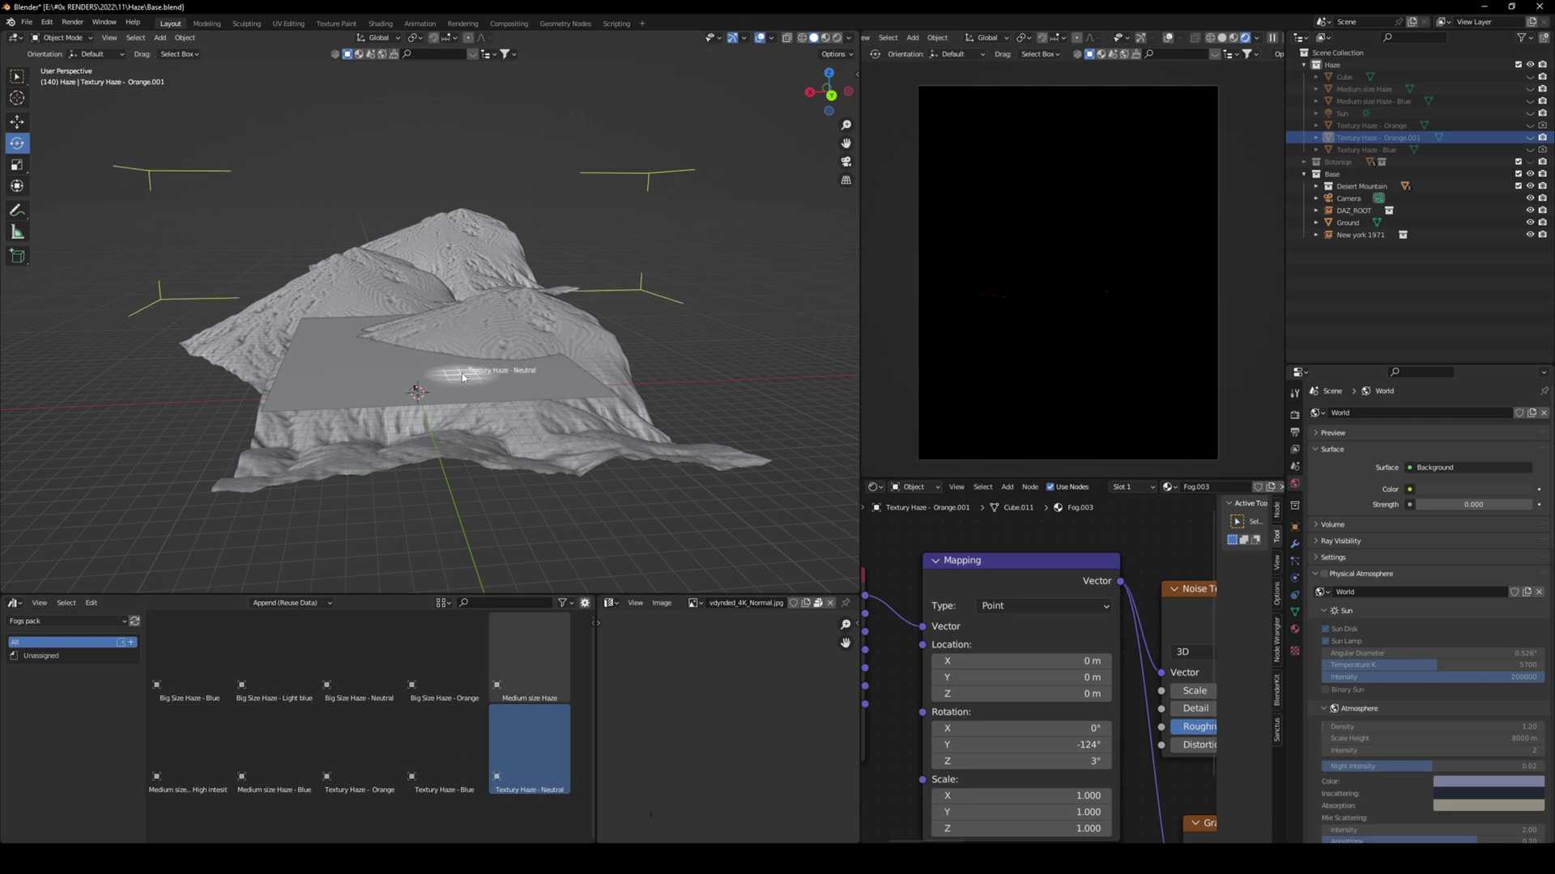
# Move the black stop of the neutral haze material's ColorRamp inward toward the white stop to increase the texture contrast
pyautogui.scroll(-2, 1027, 732)
pyautogui.moveTo(1027, 734); pyautogui.dragTo(1006, 748)
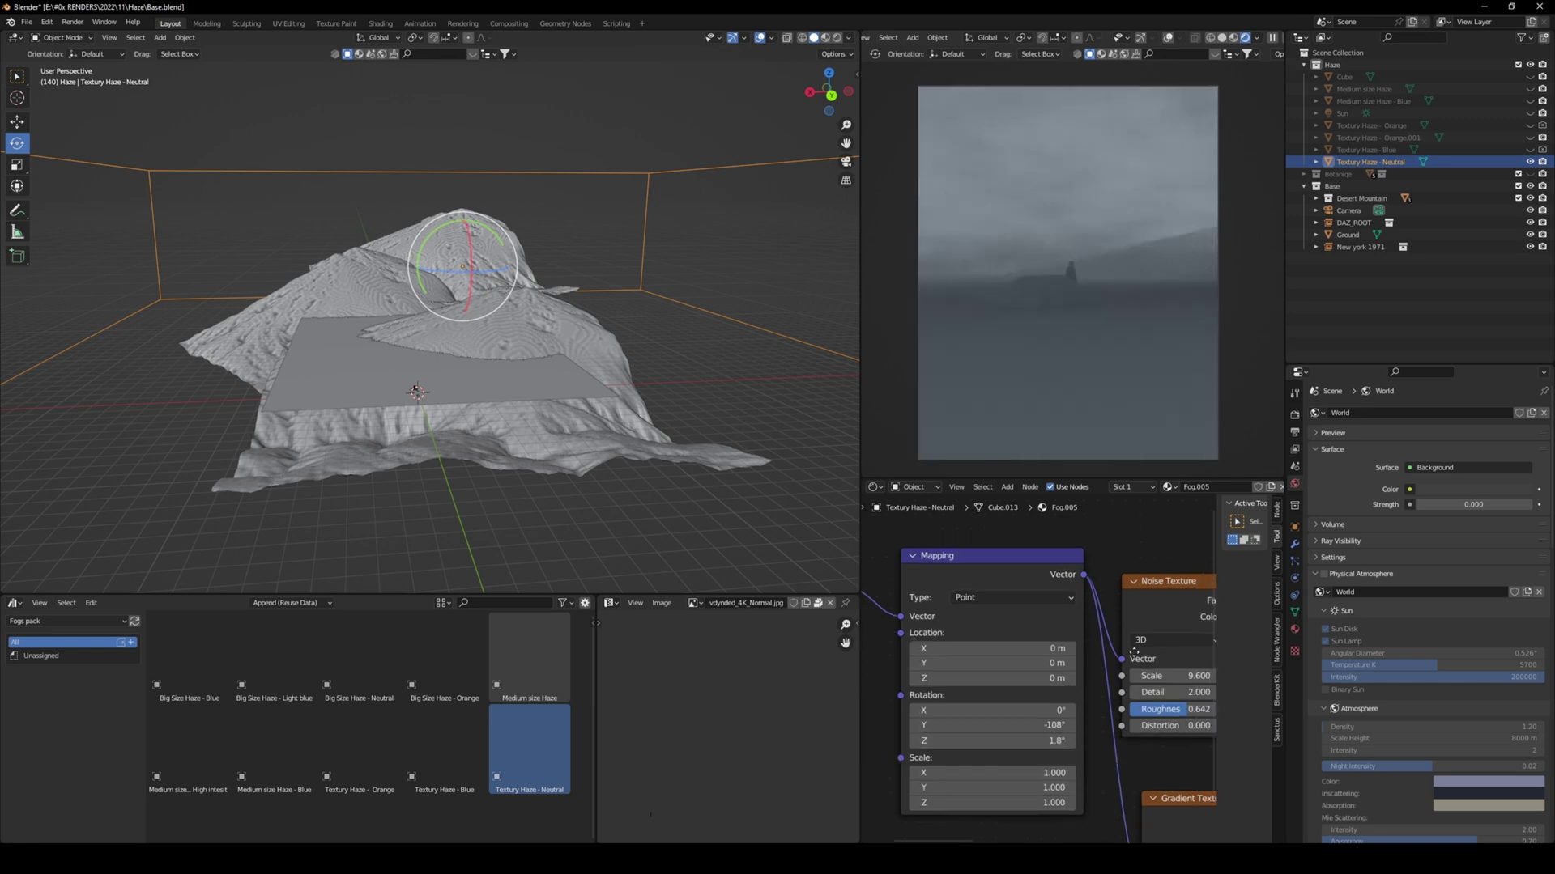
pyautogui.moveTo(1166, 667); pyautogui.dragTo(1028, 657, button='middle')
pyautogui.moveTo(1132, 706); pyautogui.dragTo(1000, 664, button='middle')
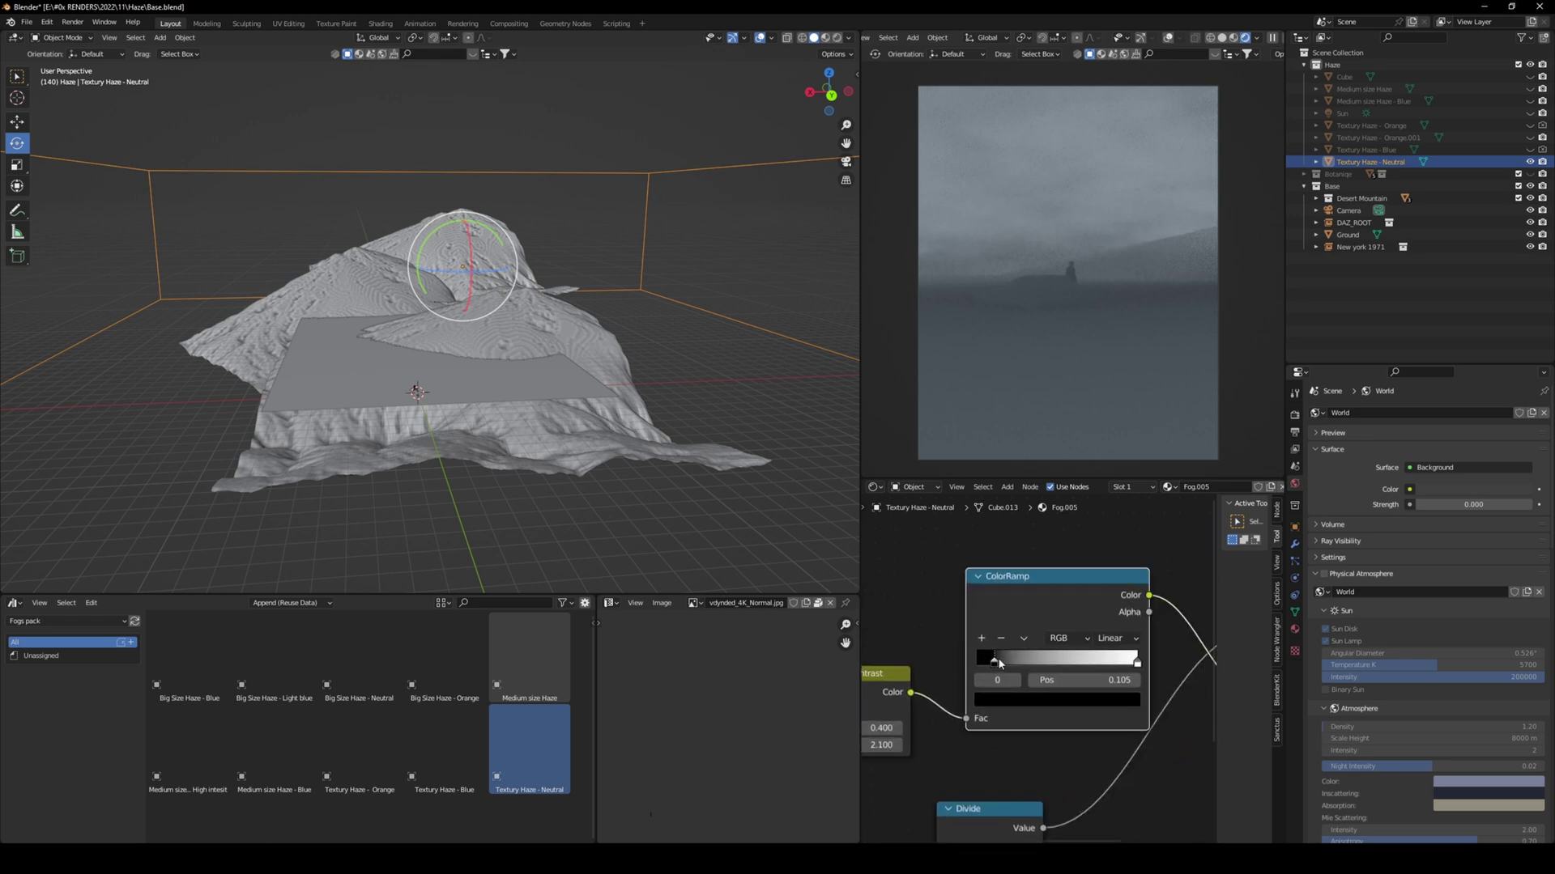
pyautogui.moveTo(1000, 664); pyautogui.dragTo(1015, 667)
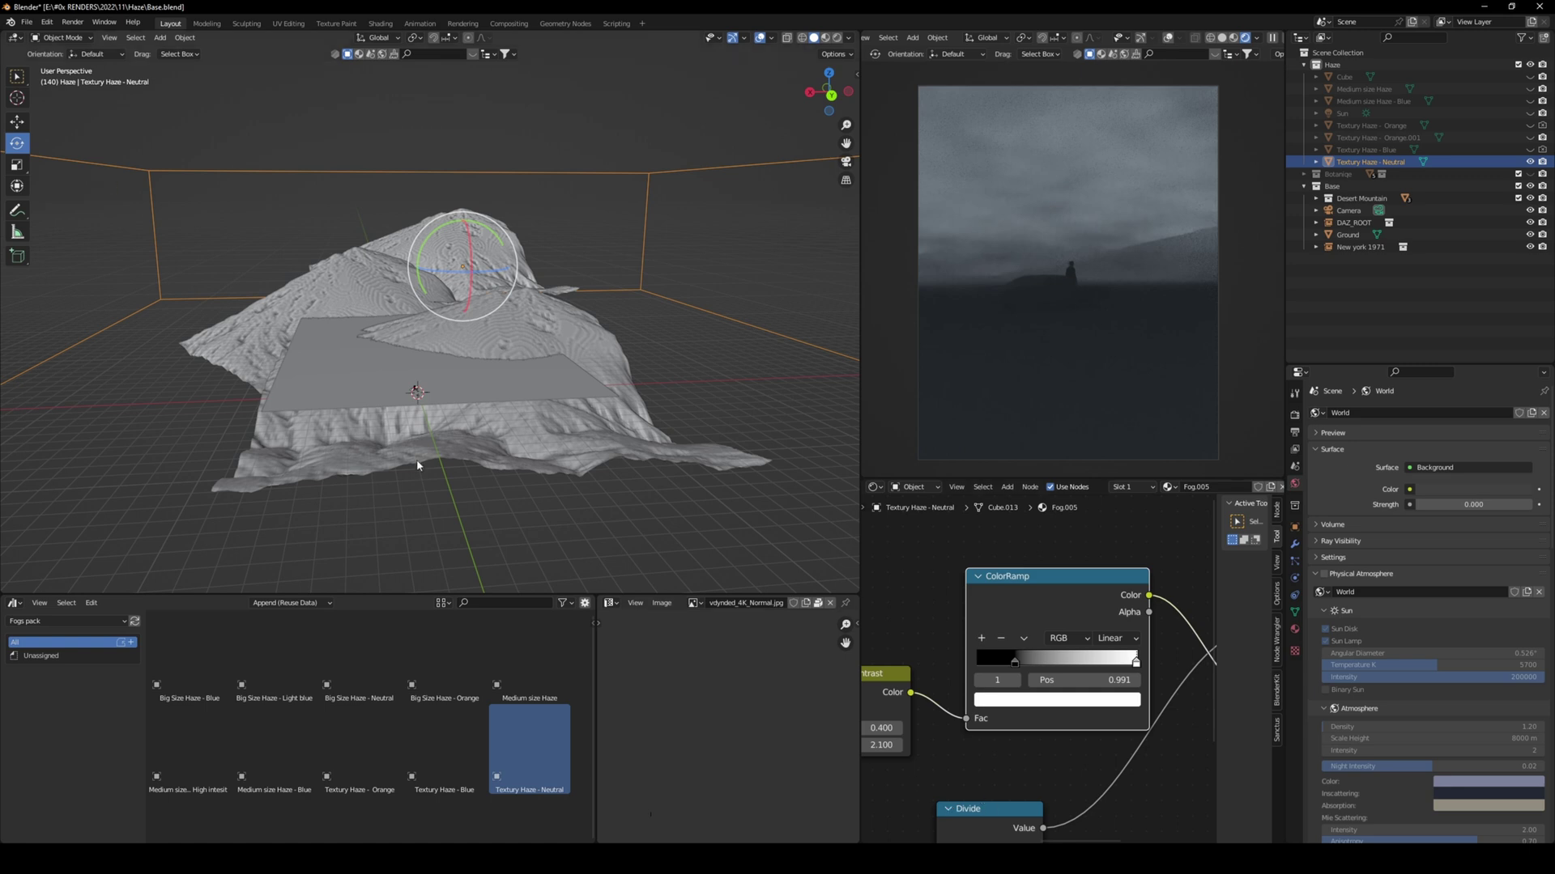
# Open the File Paths preferences and look through the list of asset libraries and their folder paths
pyautogui.click(47, 21)
pyautogui.click(68, 195)
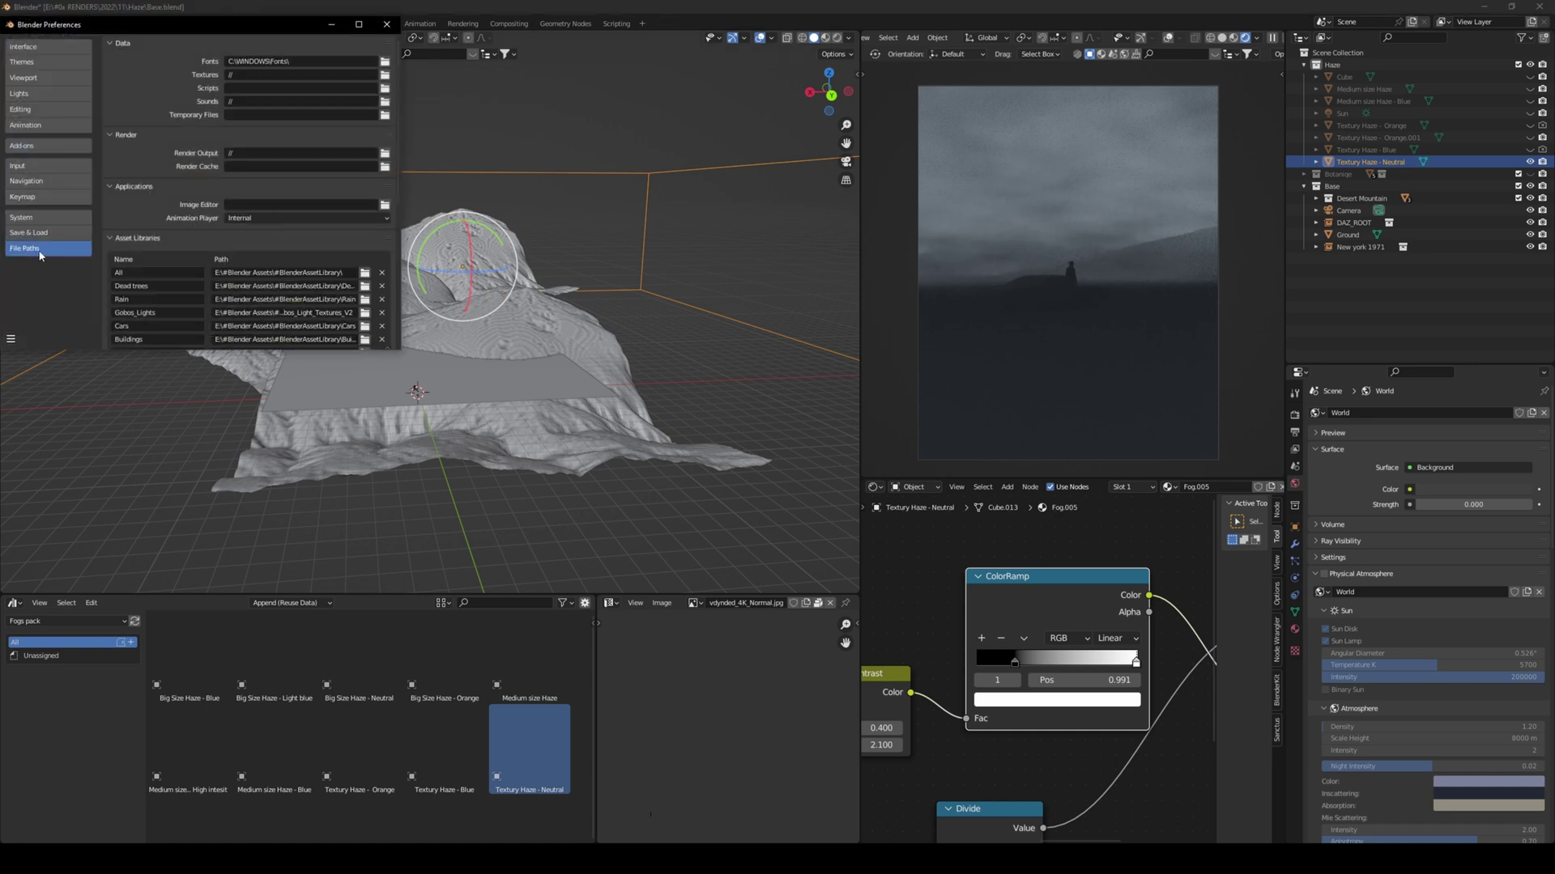
pyautogui.scroll(-4, 135, 137)
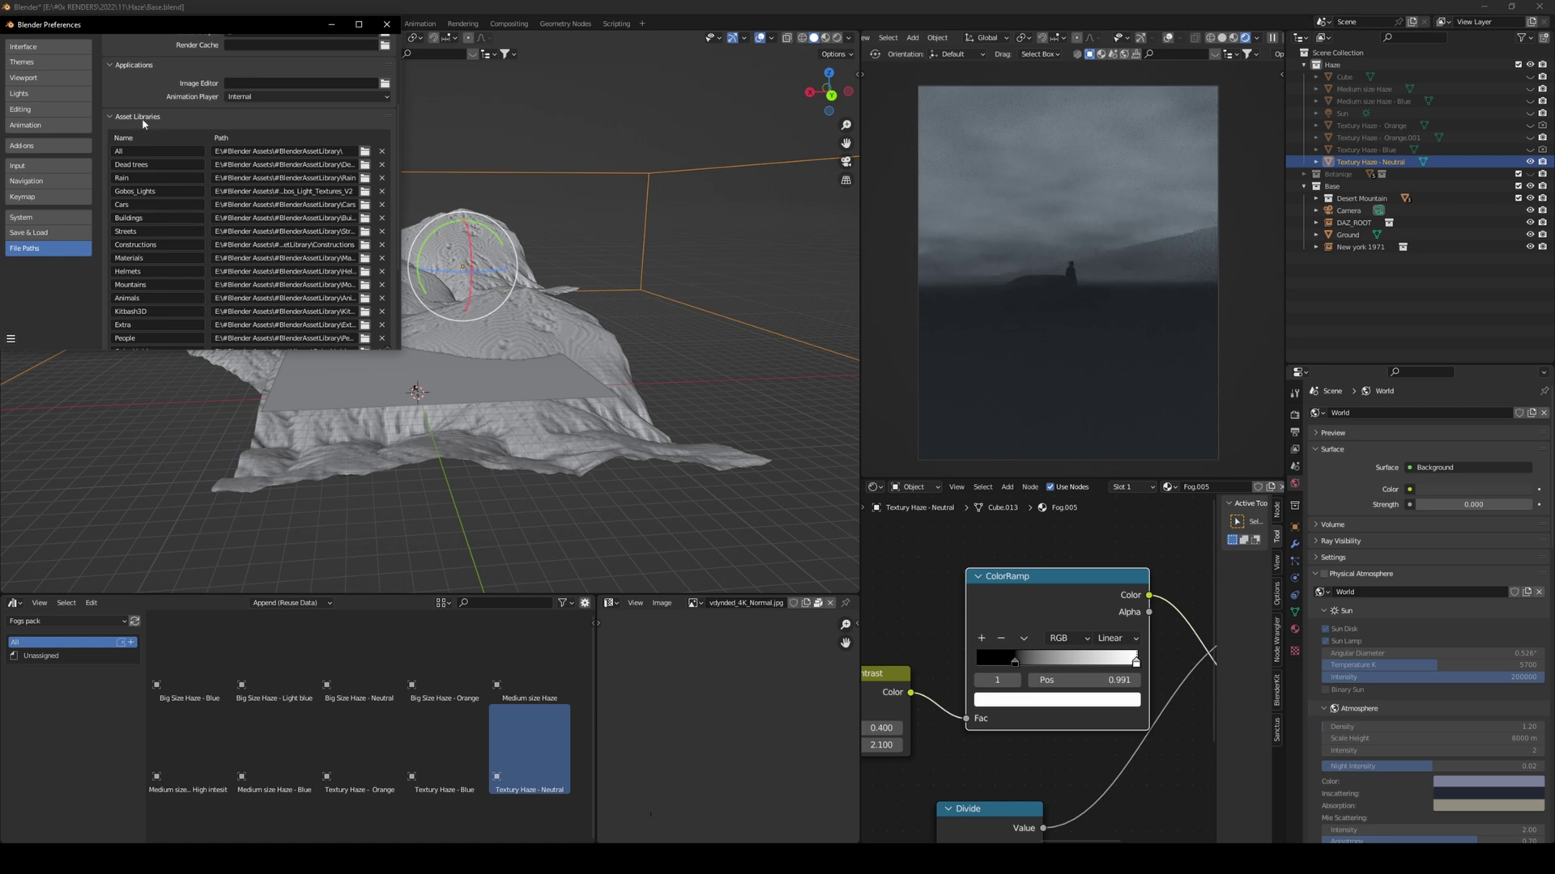
pyautogui.scroll(-4, 142, 122)
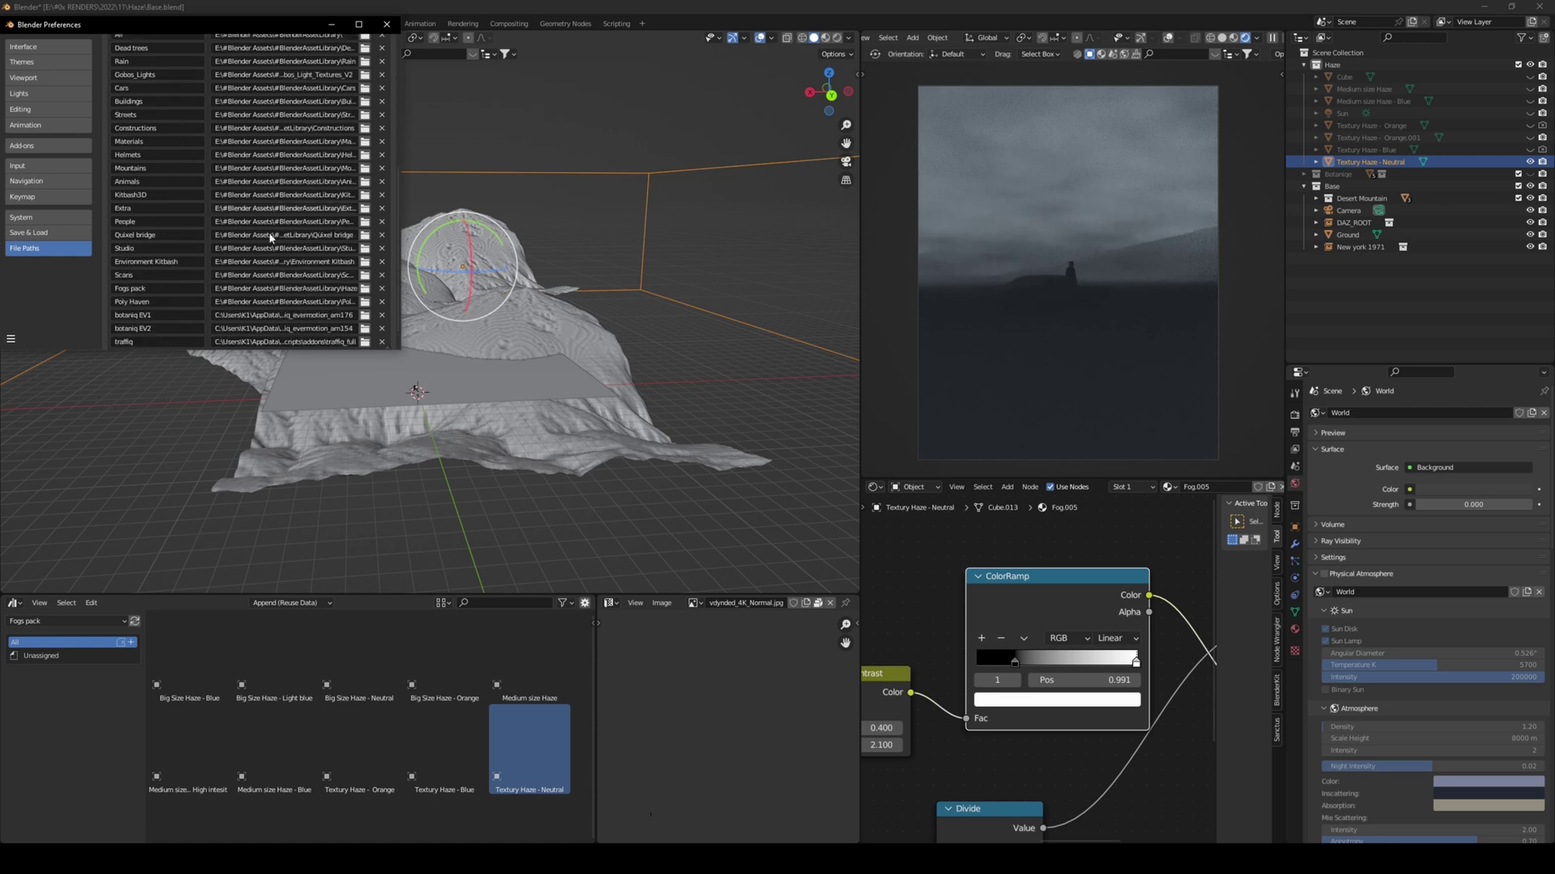
pyautogui.scroll(-1, 290, 208)
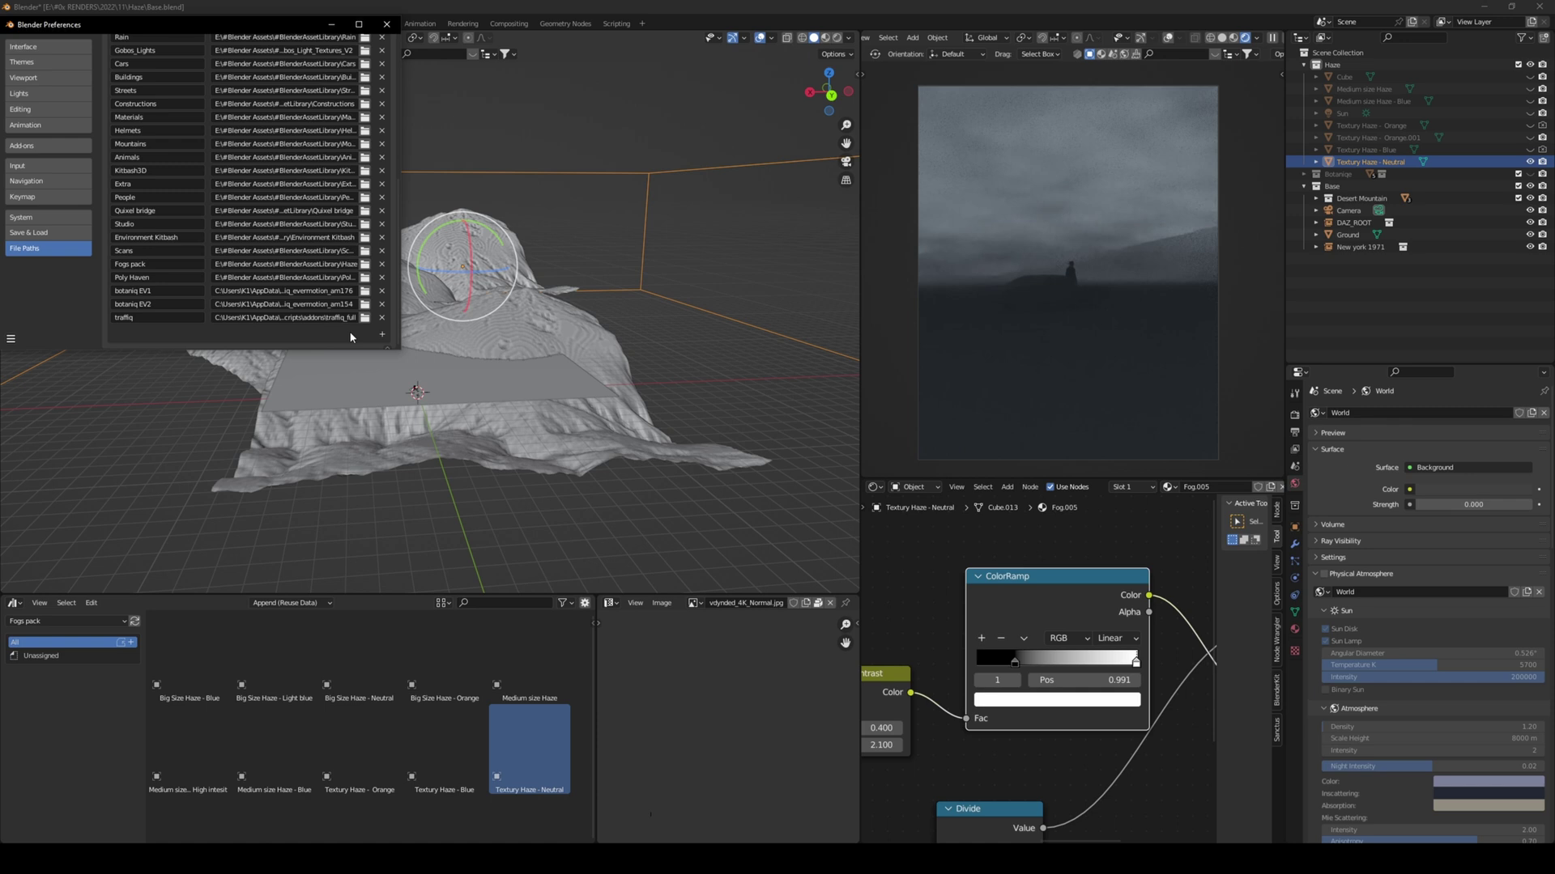
pyautogui.scroll(3, 149, 269)
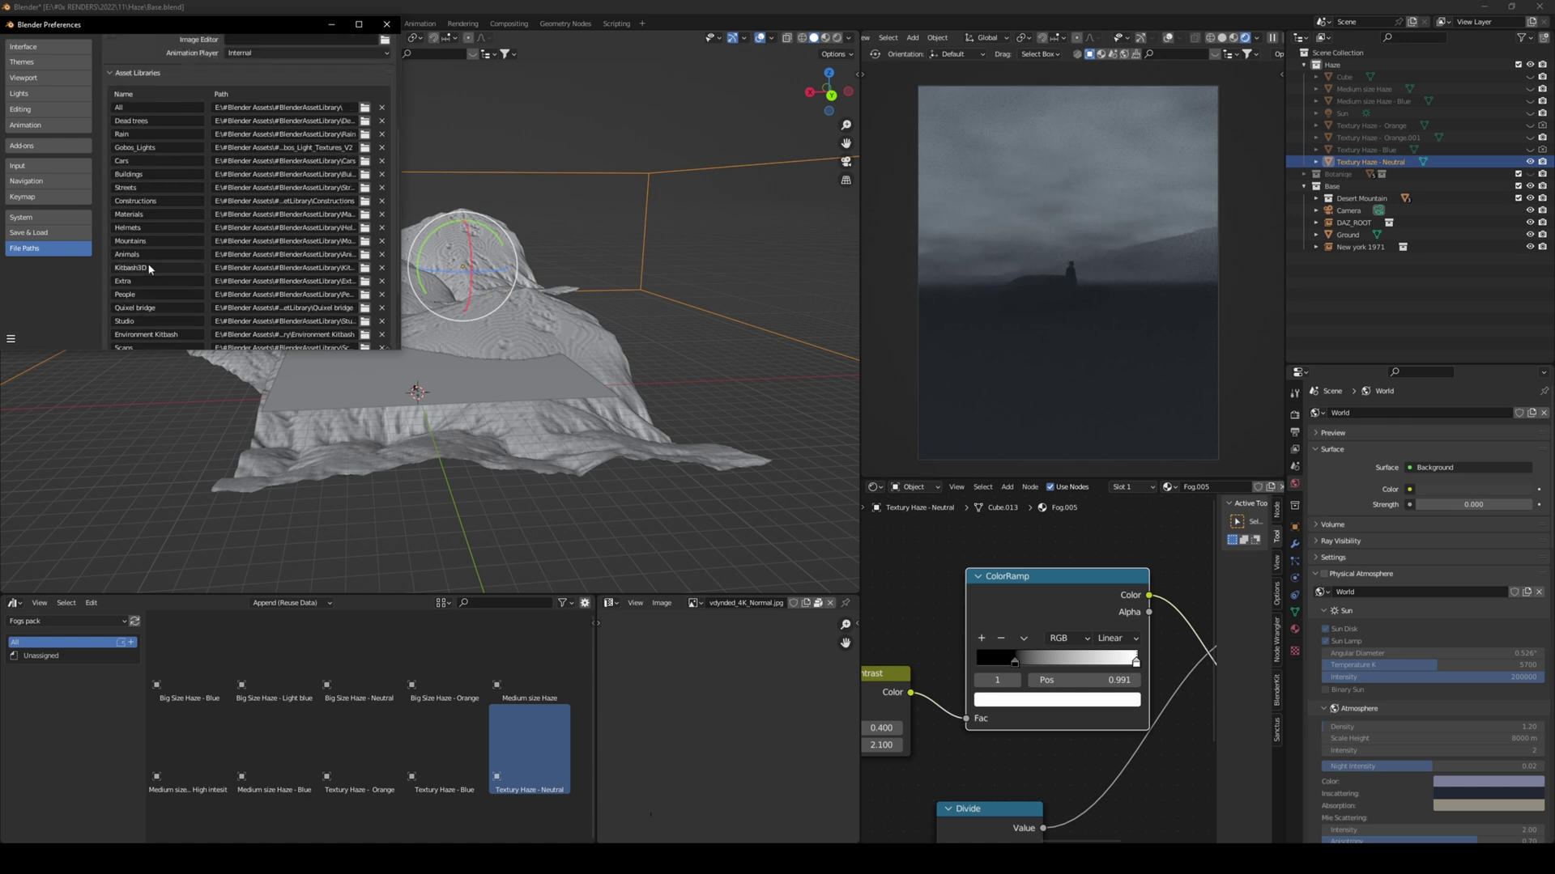
pyautogui.scroll(3, 165, 216)
# Save the preferences and close the preferences window
pyautogui.click(10, 339)
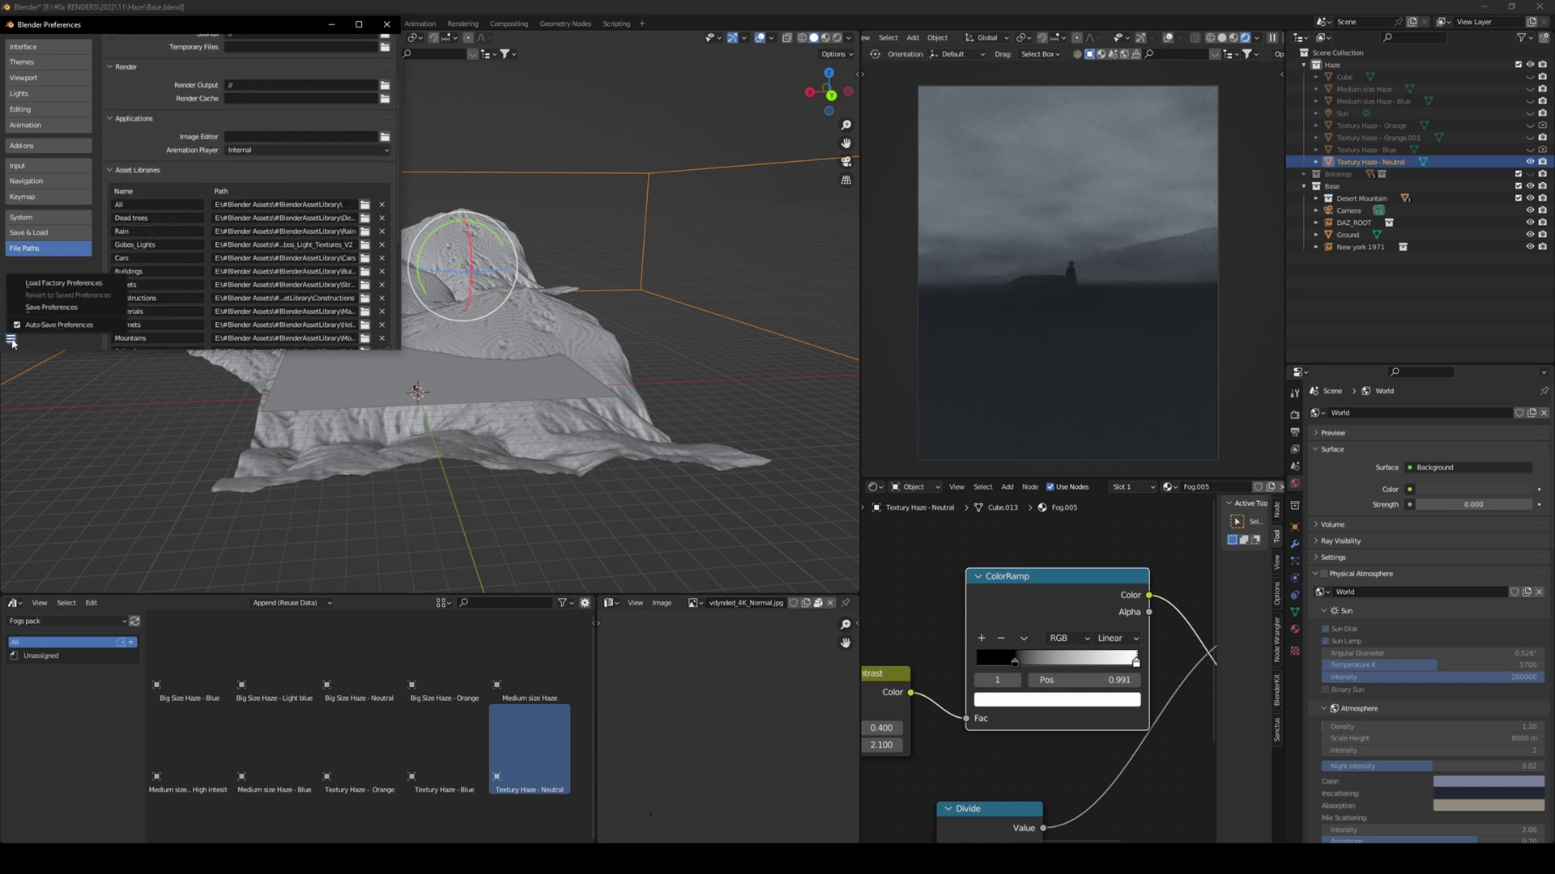
pyautogui.click(38, 311)
pyautogui.click(386, 24)
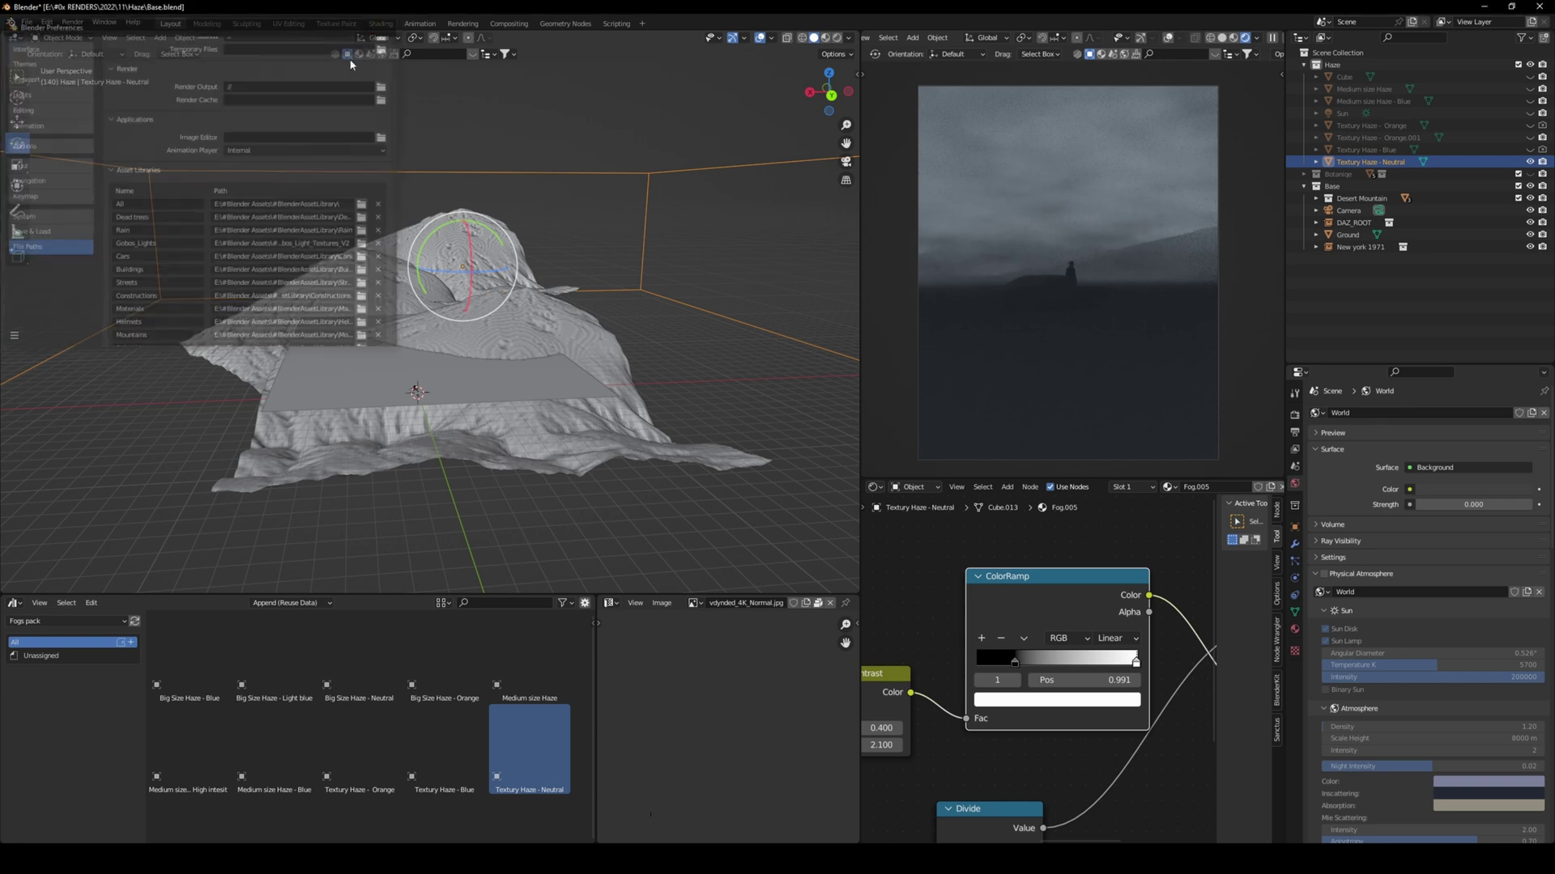
# Show the Fogs pack library in the Asset Browser and add its Big Size Haze - Neutral asset to the scene
pyautogui.click(14, 603)
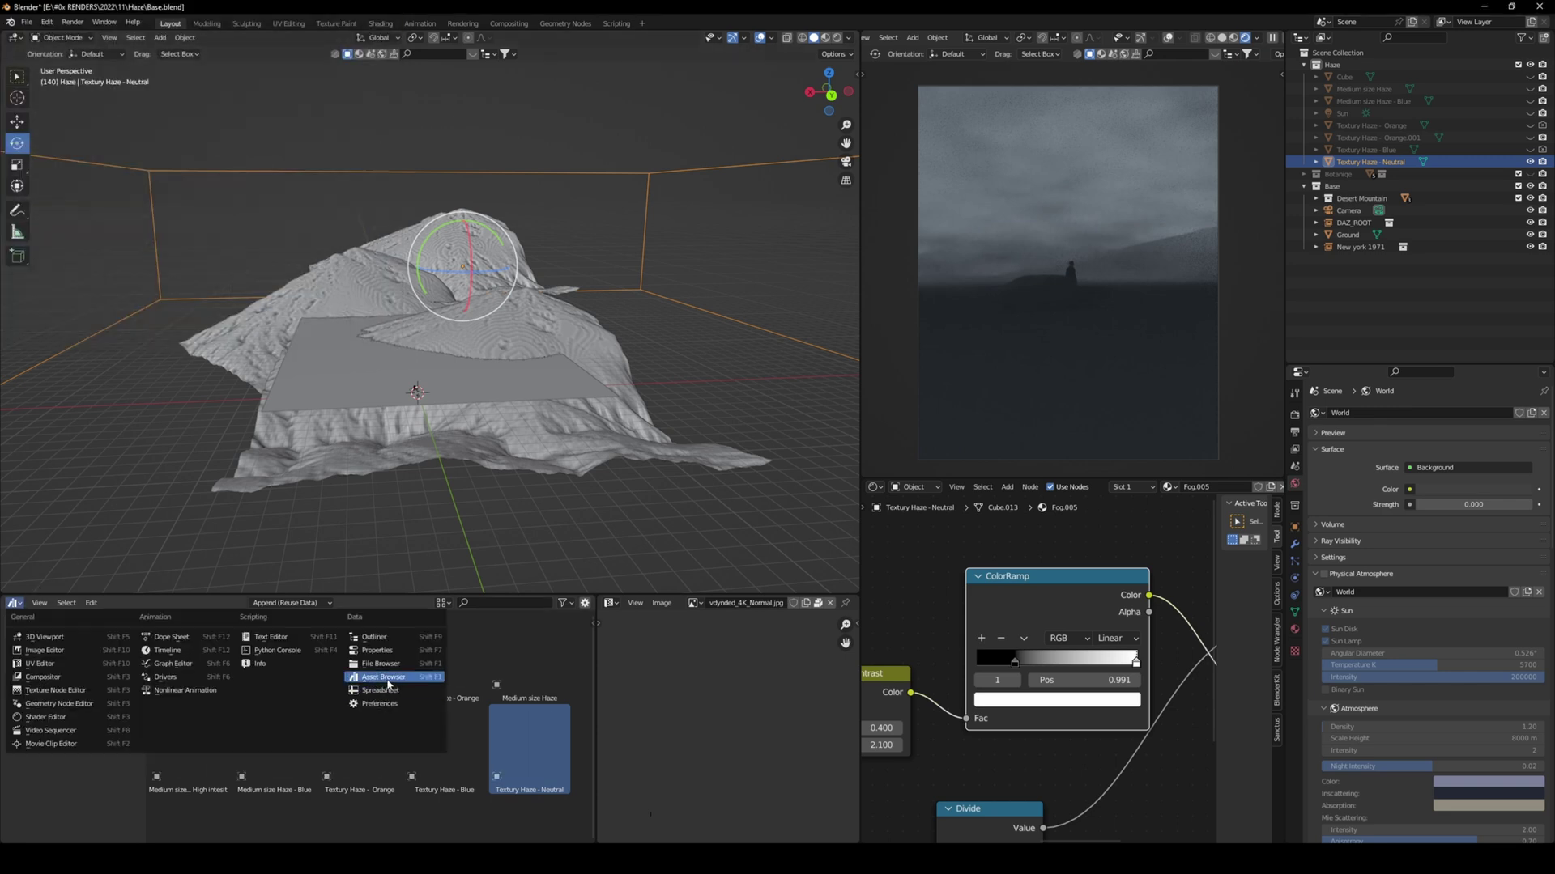
pyautogui.click(391, 677)
pyautogui.click(65, 621)
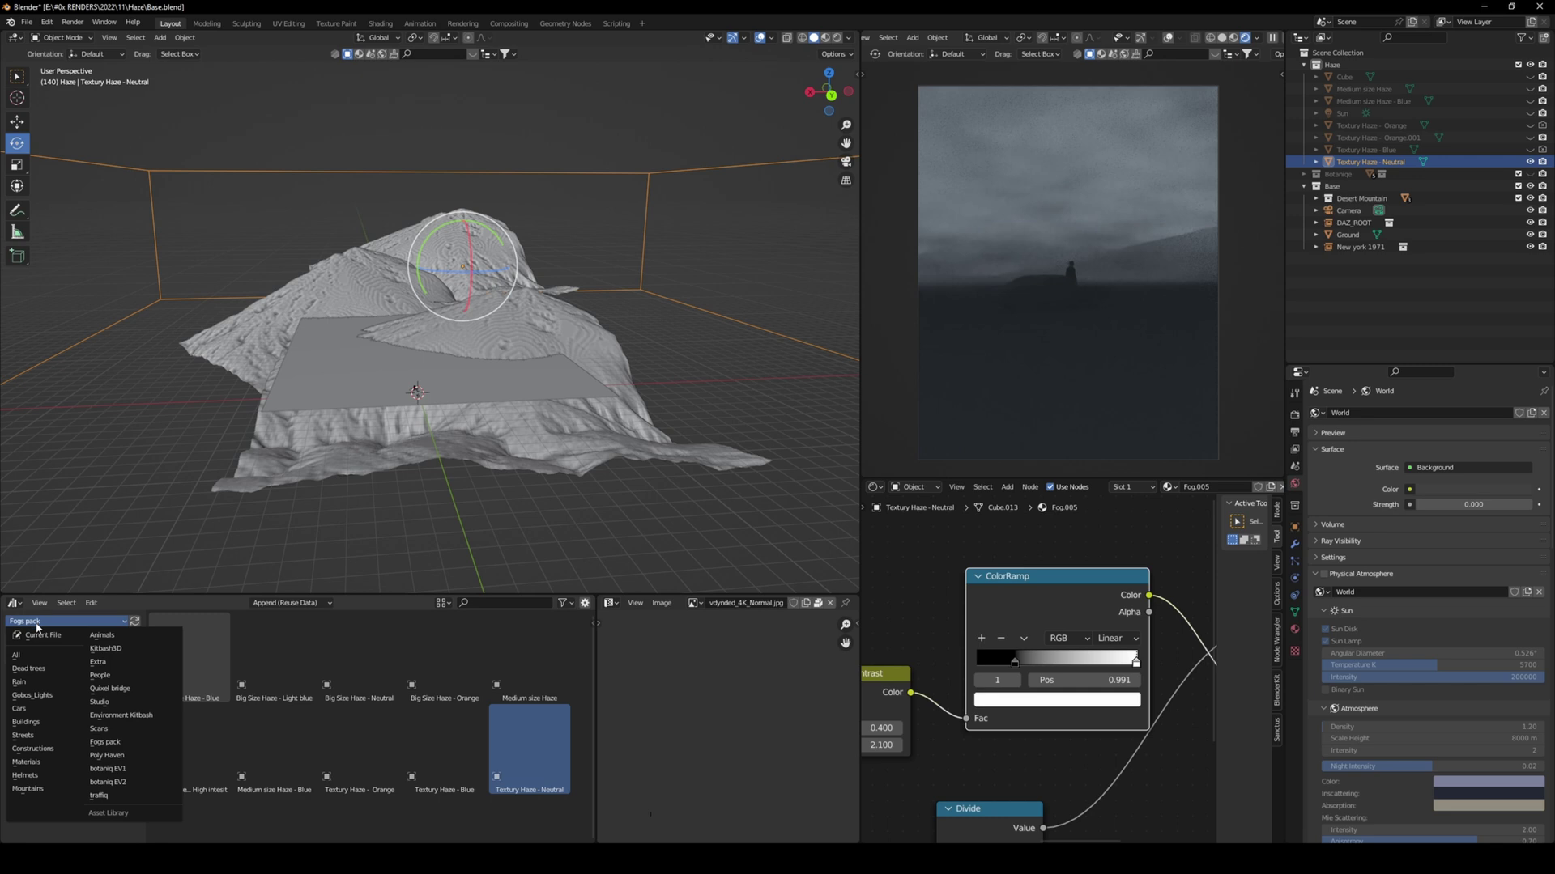
pyautogui.click(124, 742)
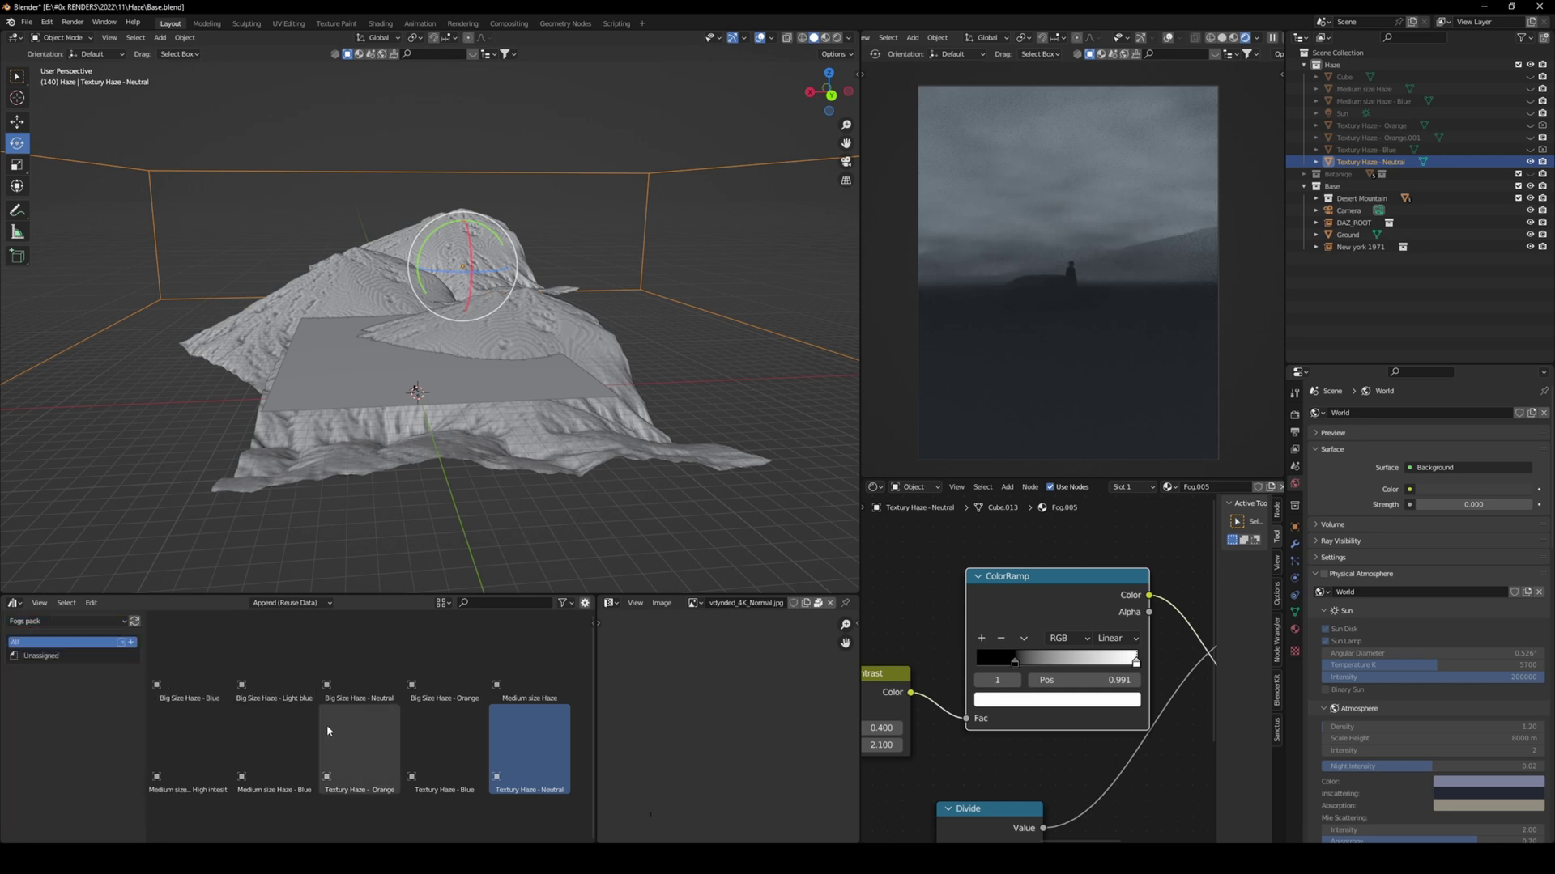
pyautogui.click(288, 757)
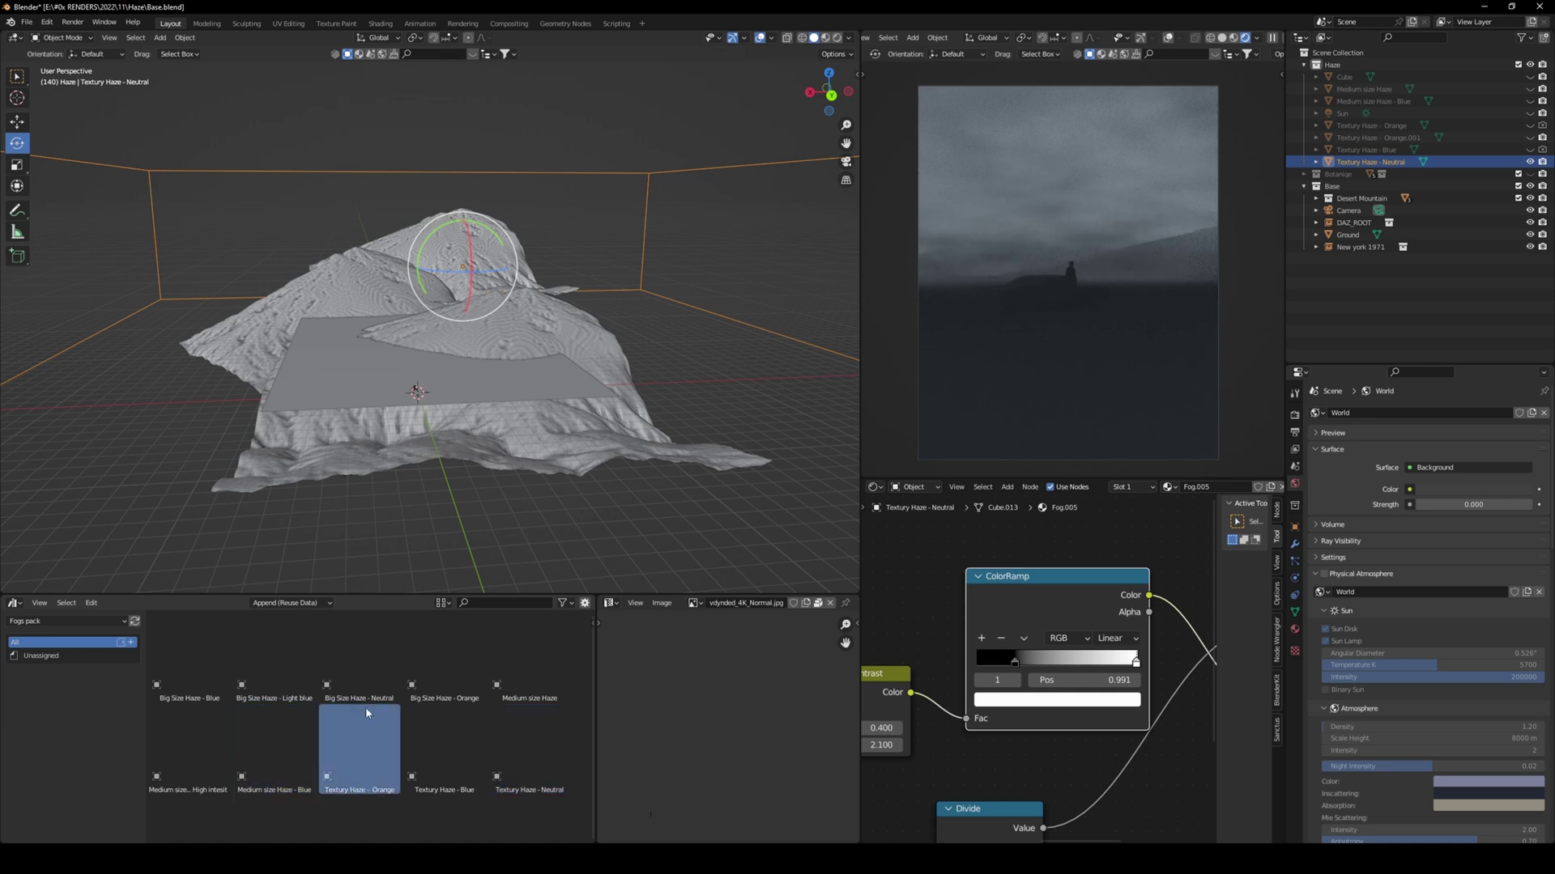
pyautogui.moveTo(364, 688); pyautogui.dragTo(563, 371)
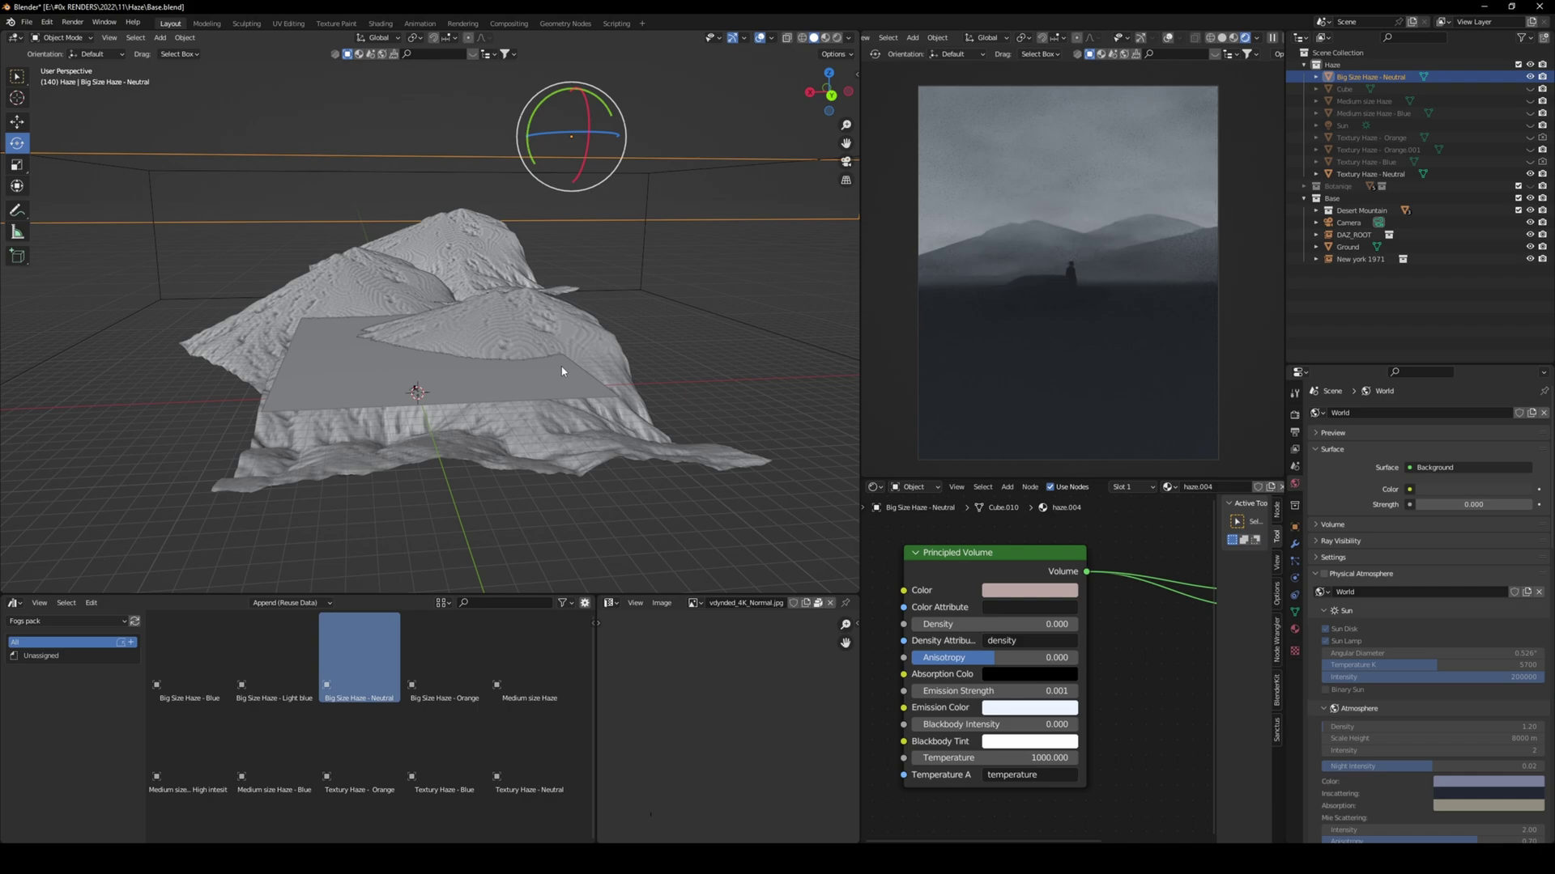